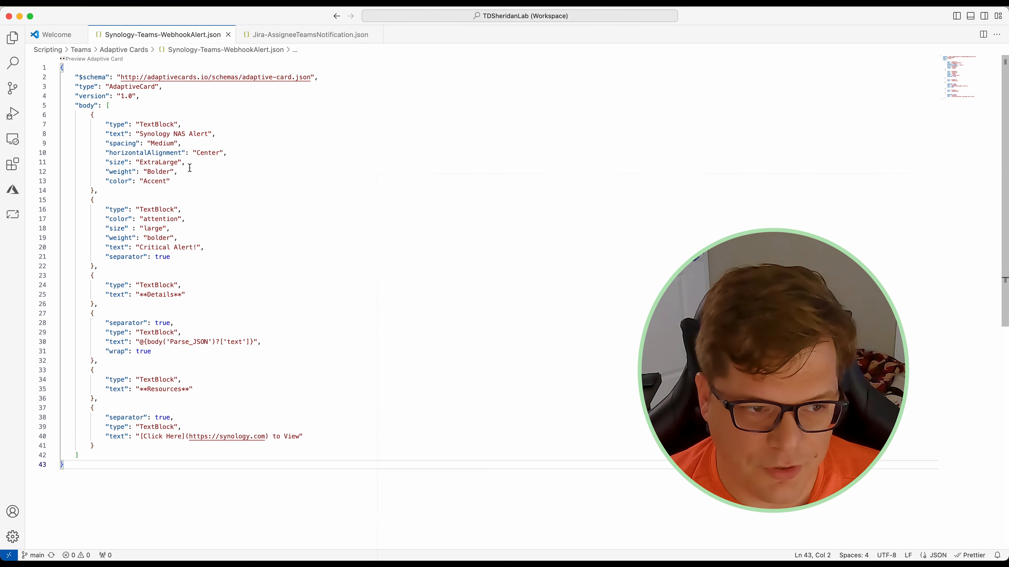
# Step: Review the Adaptive Card Previewer and Adaptive Card Studio extensions, then preview the Synology alert card JSON
pyautogui.click(13, 165)
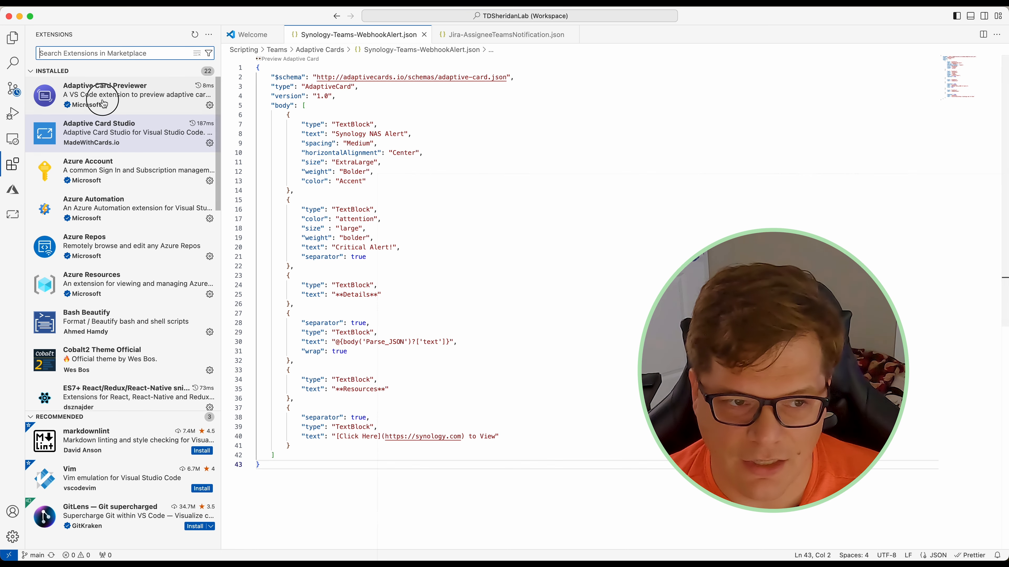
pyautogui.click(103, 104)
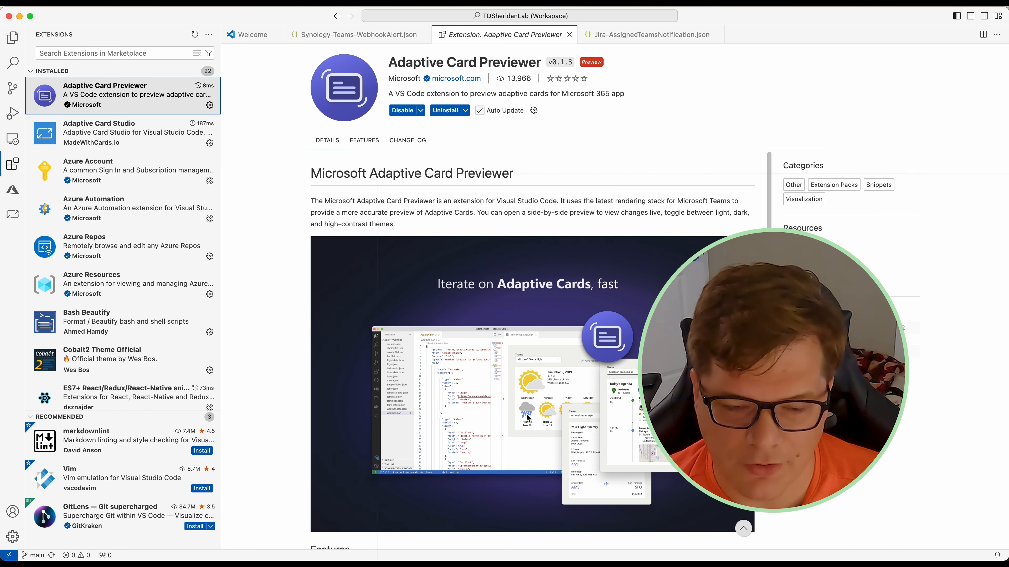
pyautogui.click(147, 139)
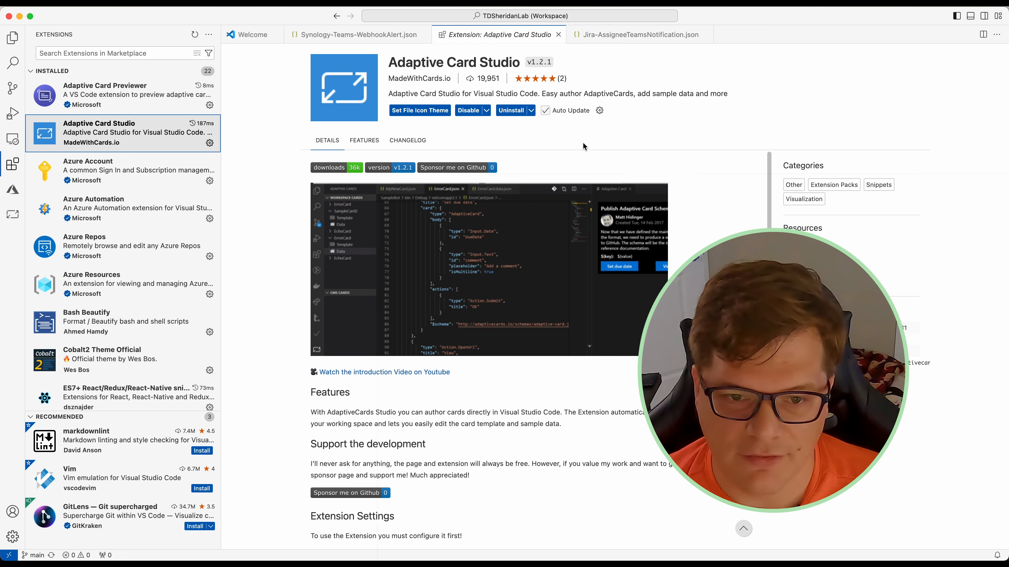
pyautogui.click(378, 37)
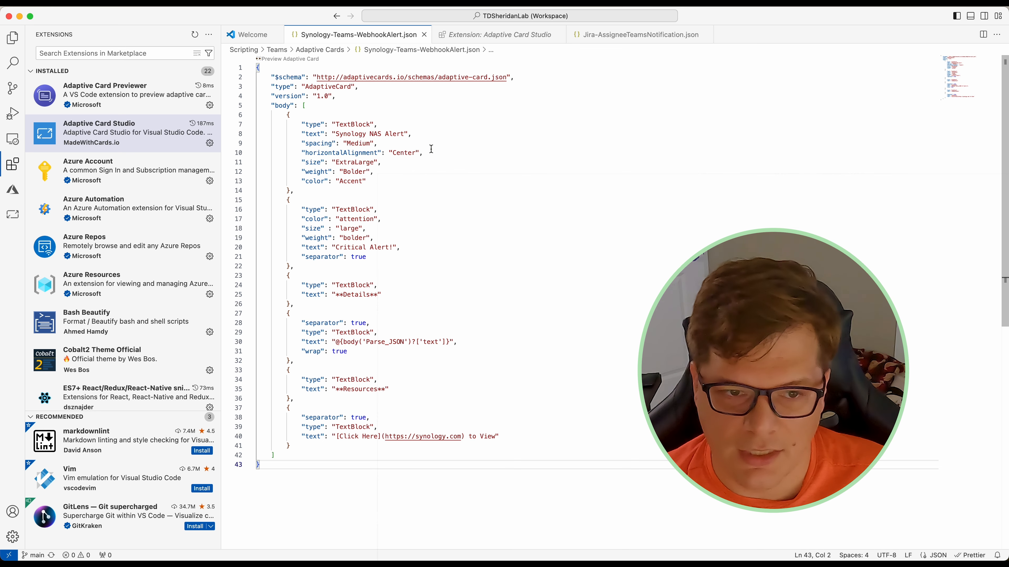
pyautogui.click(276, 59)
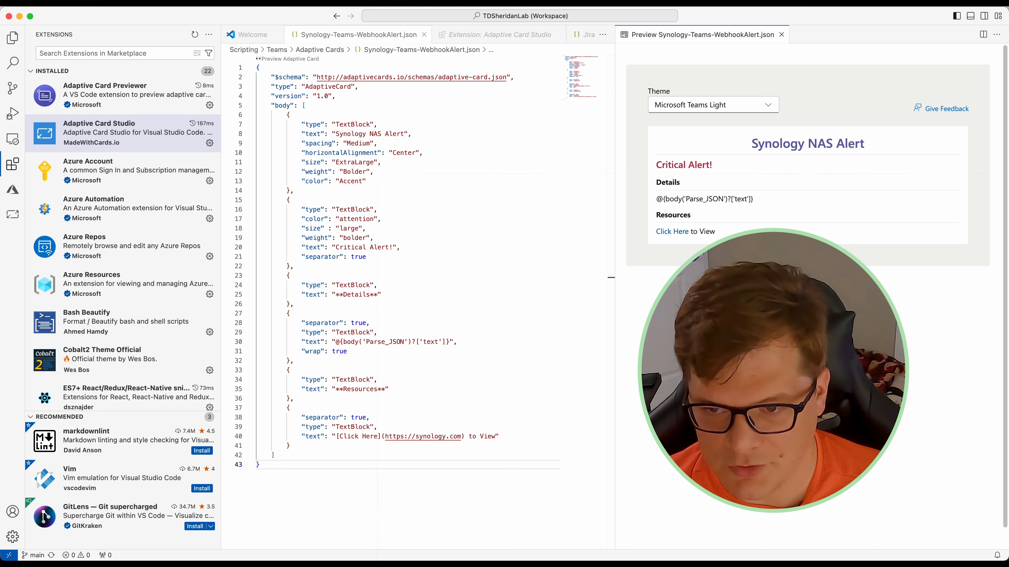
# Step: Switch the card preview to the Microsoft Teams Dark theme and select the Parse_JSON expression
pyautogui.click(761, 106)
pyautogui.click(733, 176)
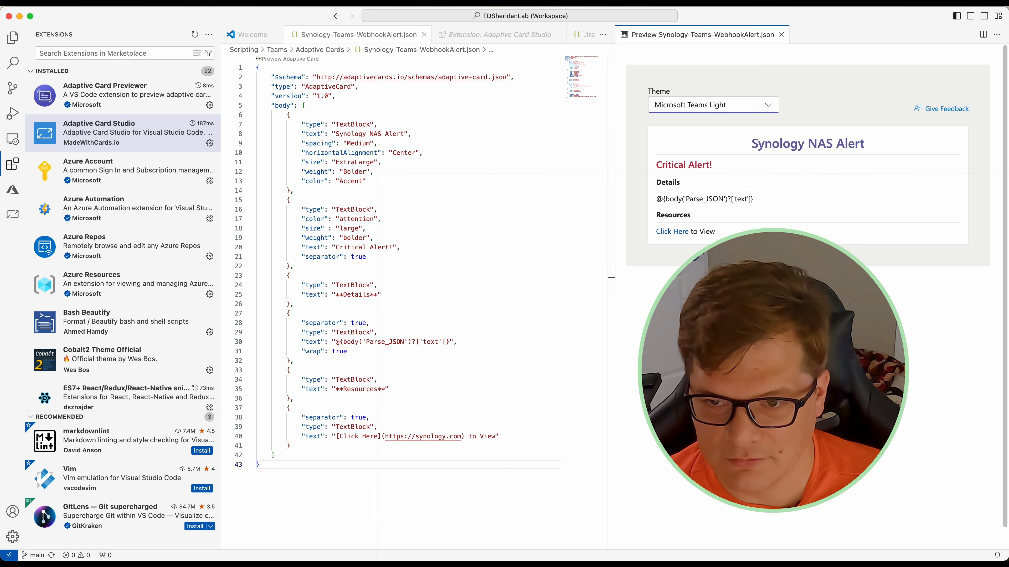
pyautogui.click(738, 99)
pyautogui.click(741, 142)
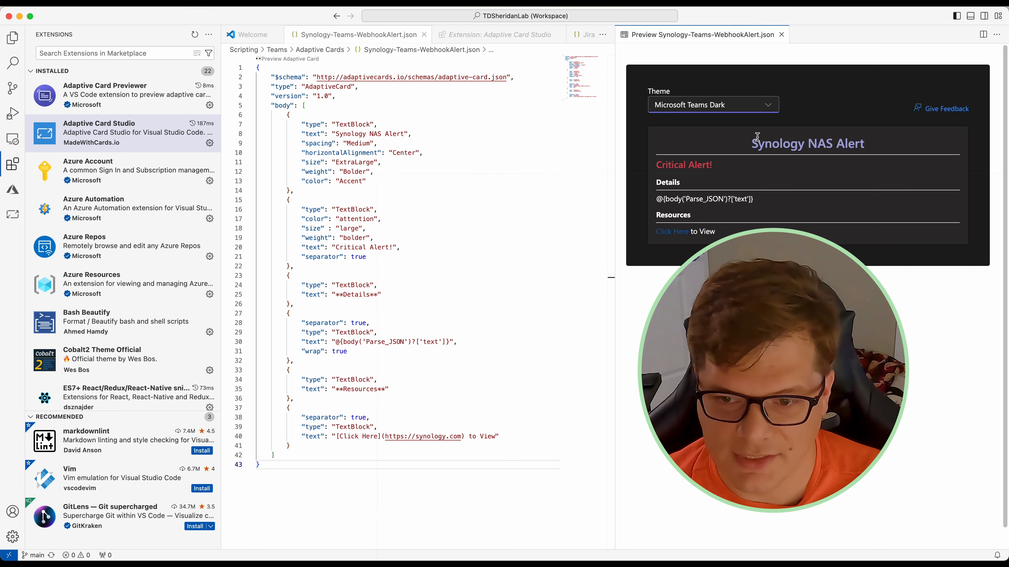
pyautogui.moveTo(655, 198); pyautogui.dragTo(757, 199)
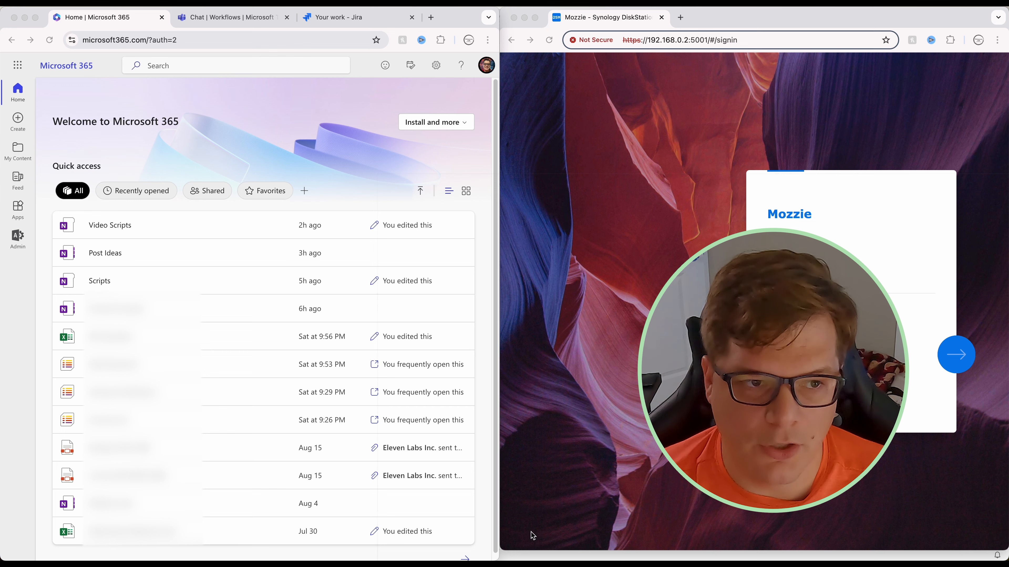
# Step: Launch Power Automate from the Microsoft 365 app list and enter the Synology sign-in username
pyautogui.click(18, 66)
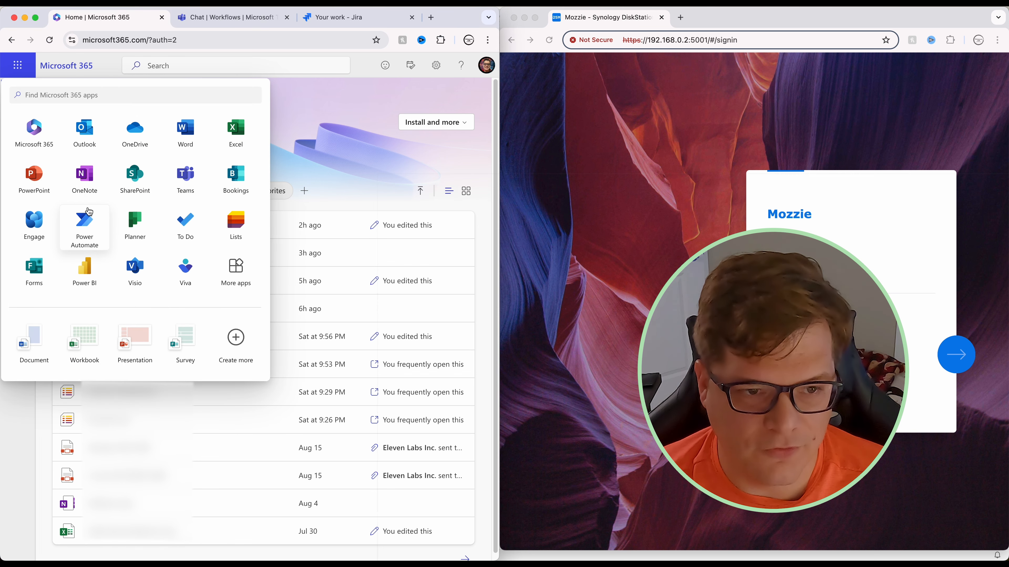
pyautogui.click(87, 223)
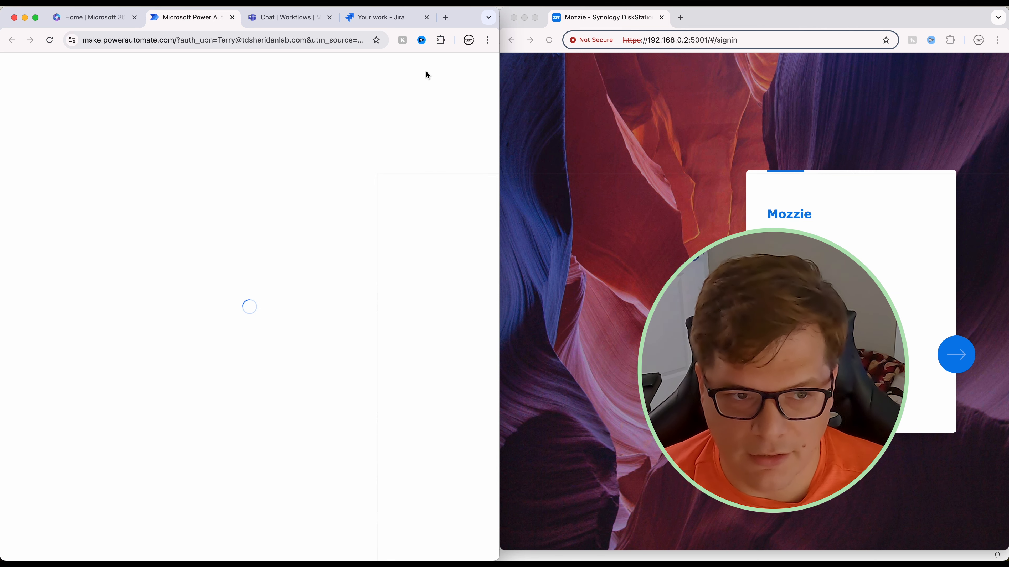
pyautogui.click(842, 282)
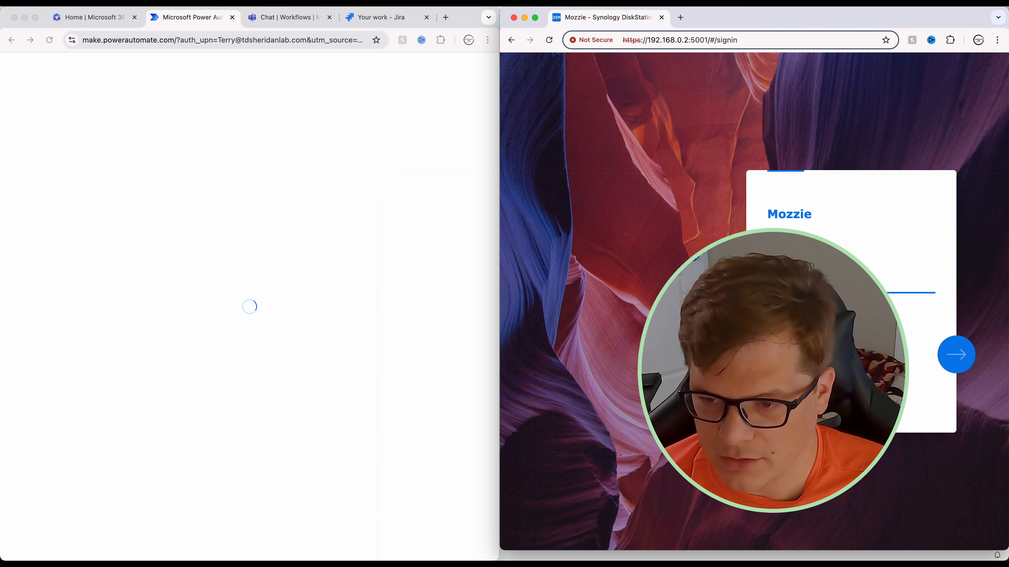
pyautogui.write('admin')
pyautogui.press('Return')
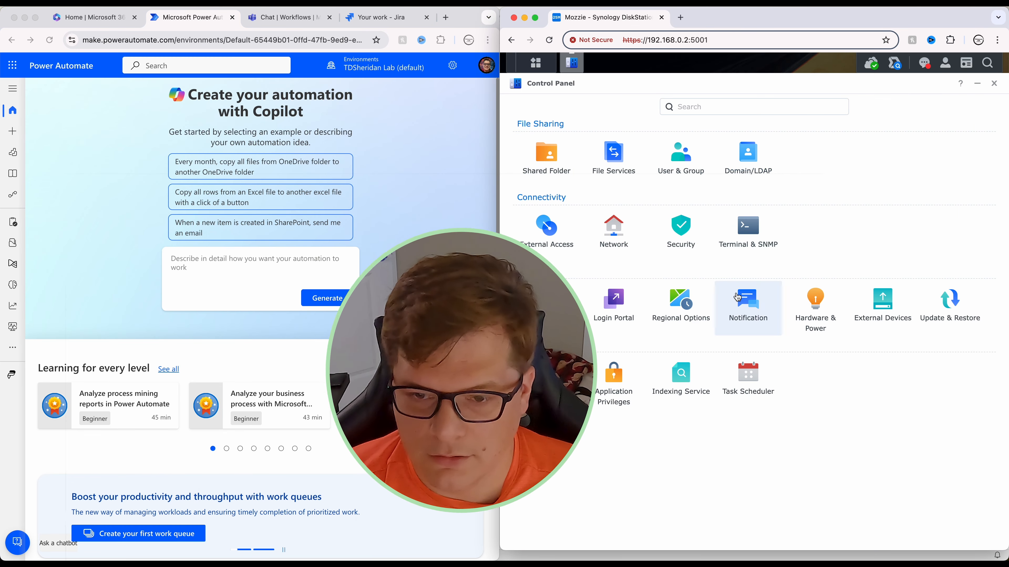
# Step: Show the Synology Notification webhooks list and dismiss the Power Automate feedback prompt
pyautogui.click(748, 304)
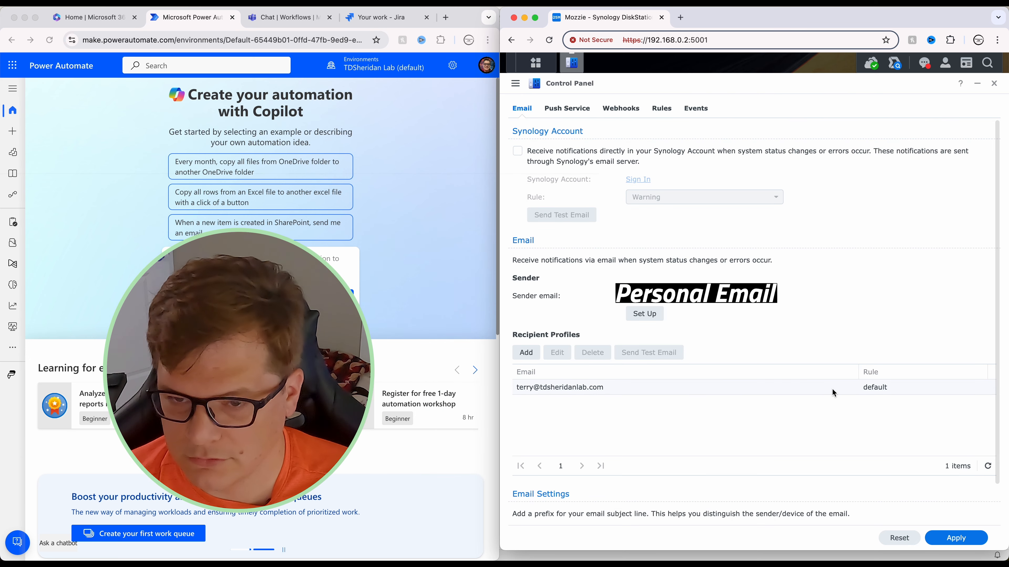
pyautogui.click(634, 116)
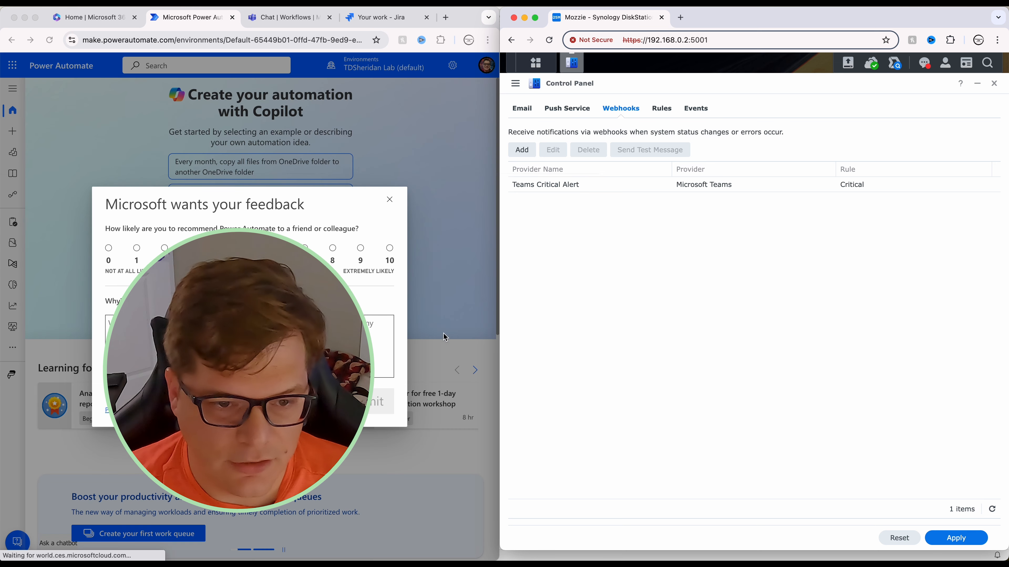
pyautogui.click(73, 152)
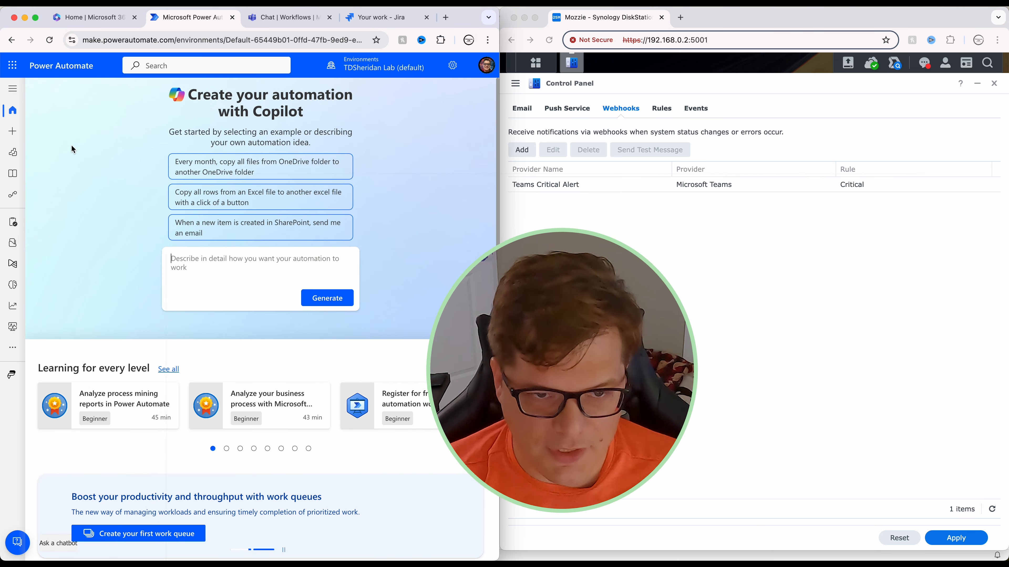
# Step: Start a blank automated cloud flow, skipping setup and closing the Copilot pane
pyautogui.click(17, 132)
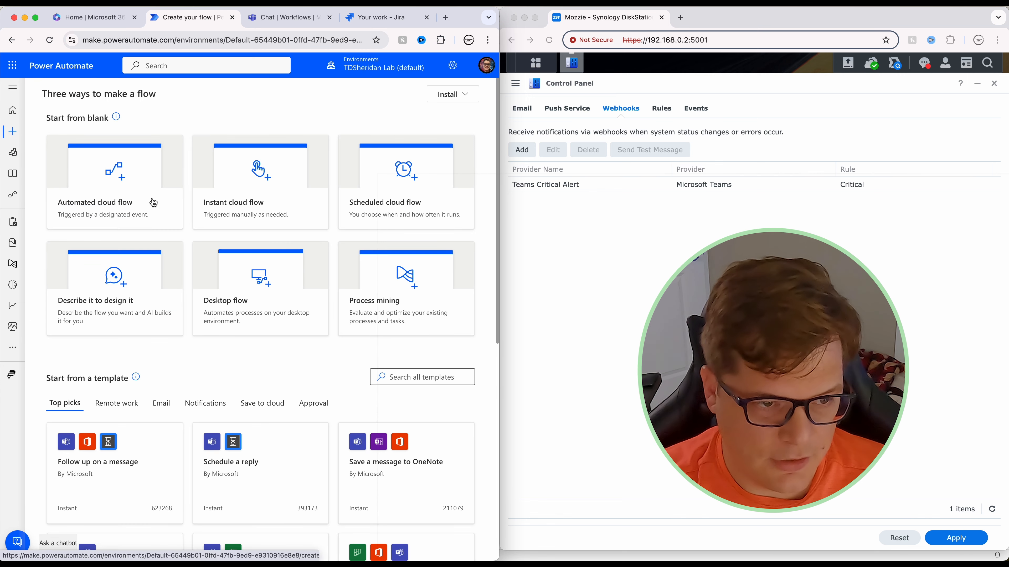
pyautogui.click(120, 169)
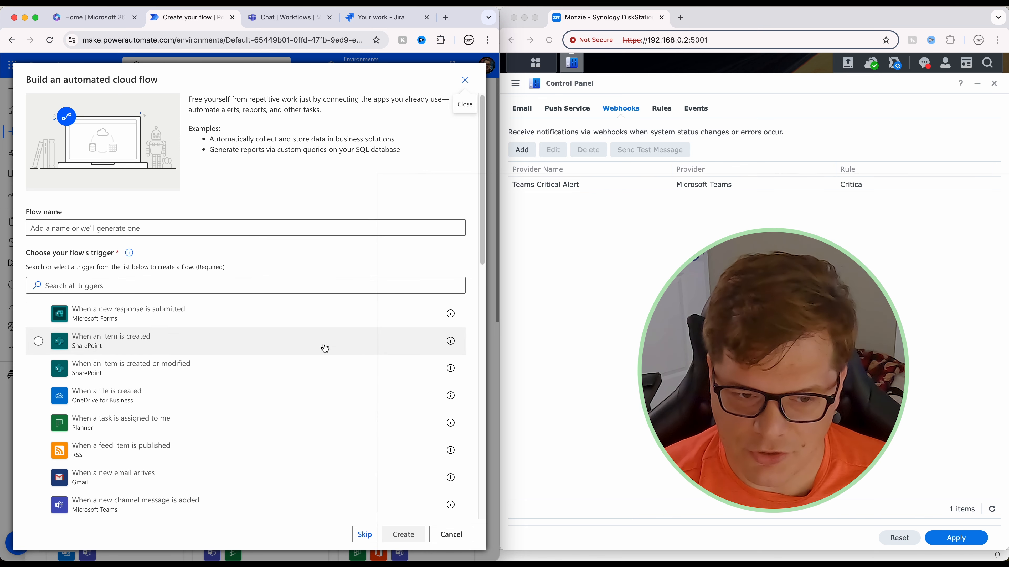
pyautogui.click(362, 534)
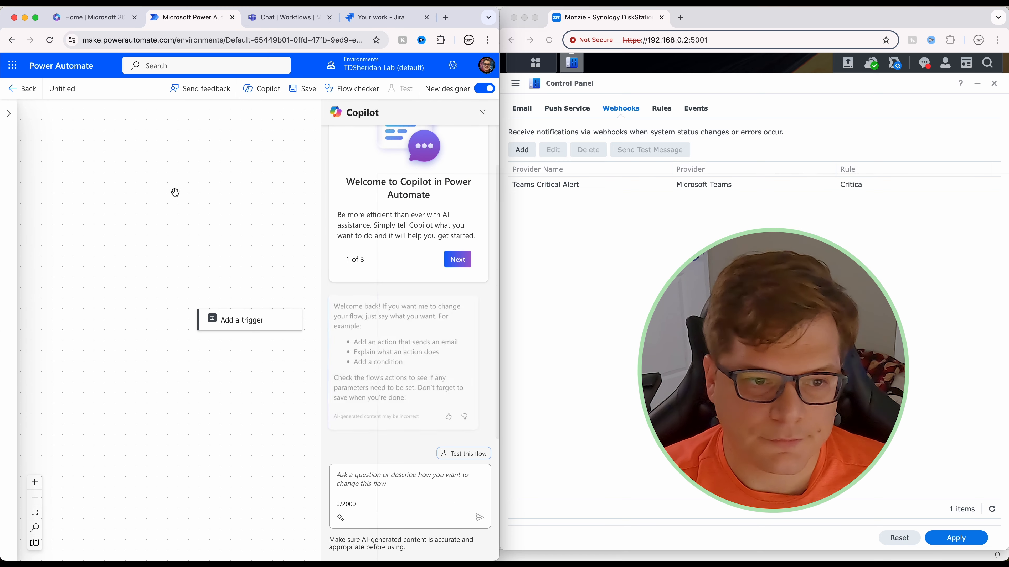
pyautogui.click(482, 113)
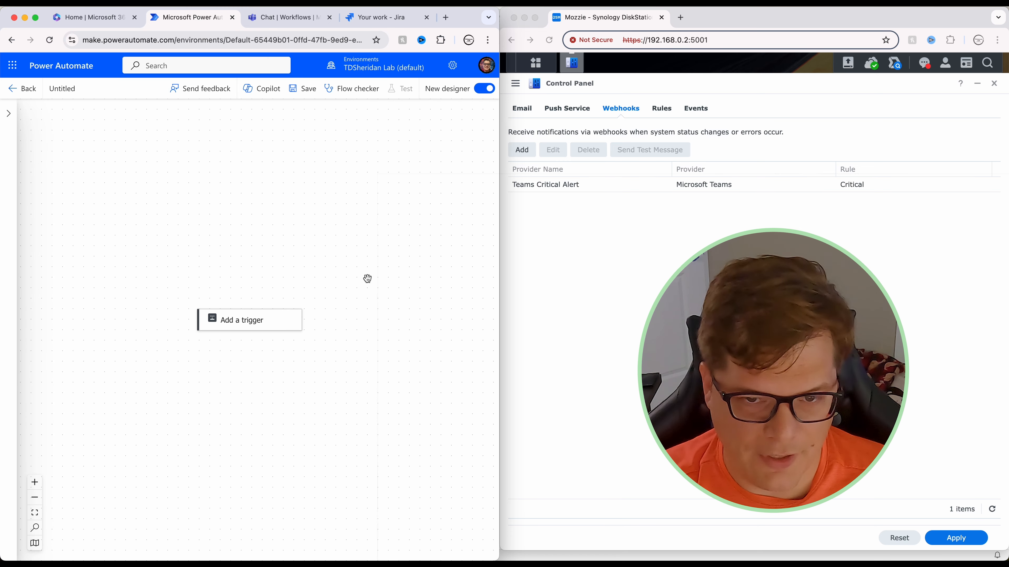
# Step: Add the 'When a Teams webhook request is received' trigger with Who Can Trigger set to Anyone
pyautogui.click(242, 322)
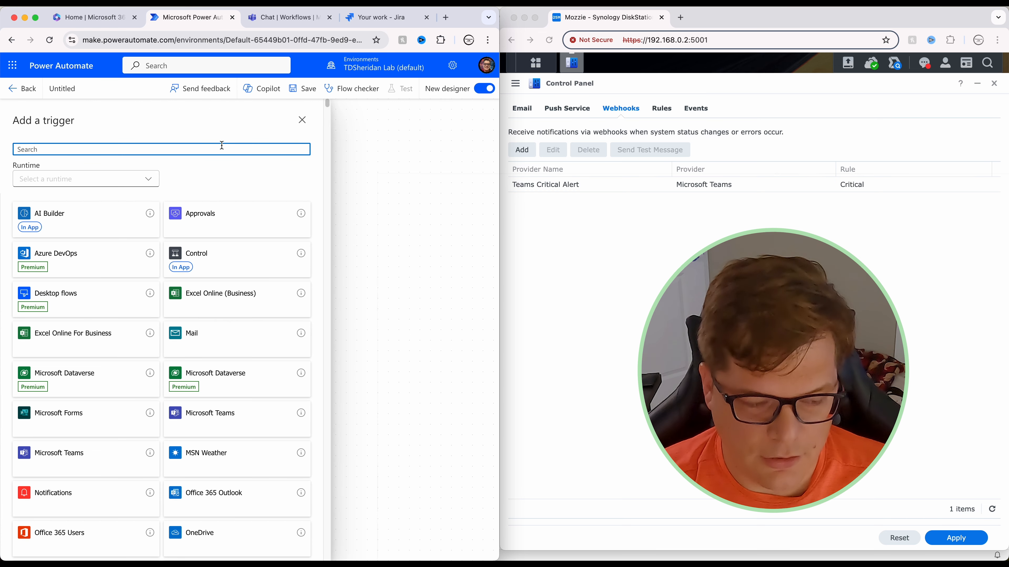
pyautogui.write('teams')
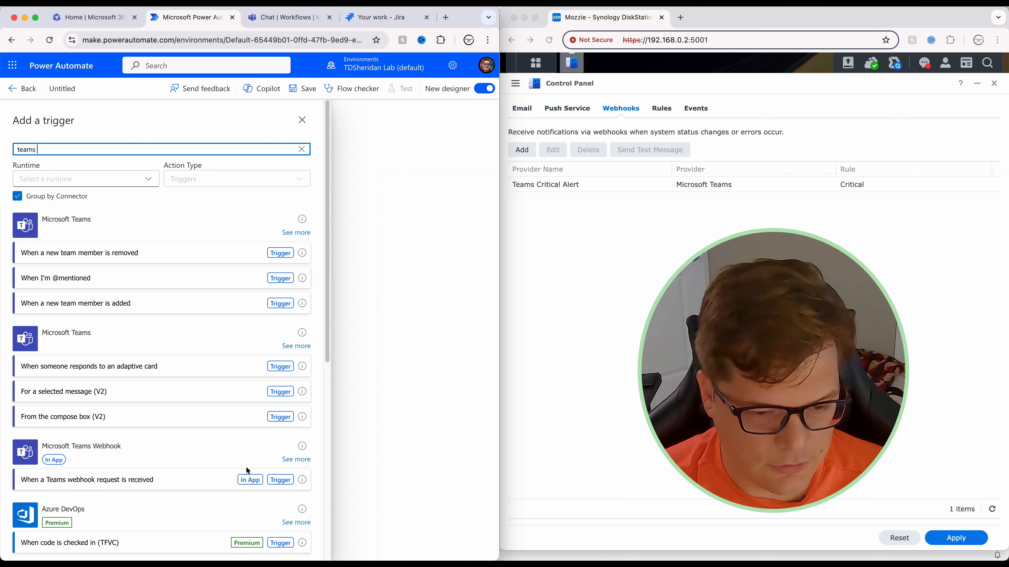
pyautogui.click(173, 475)
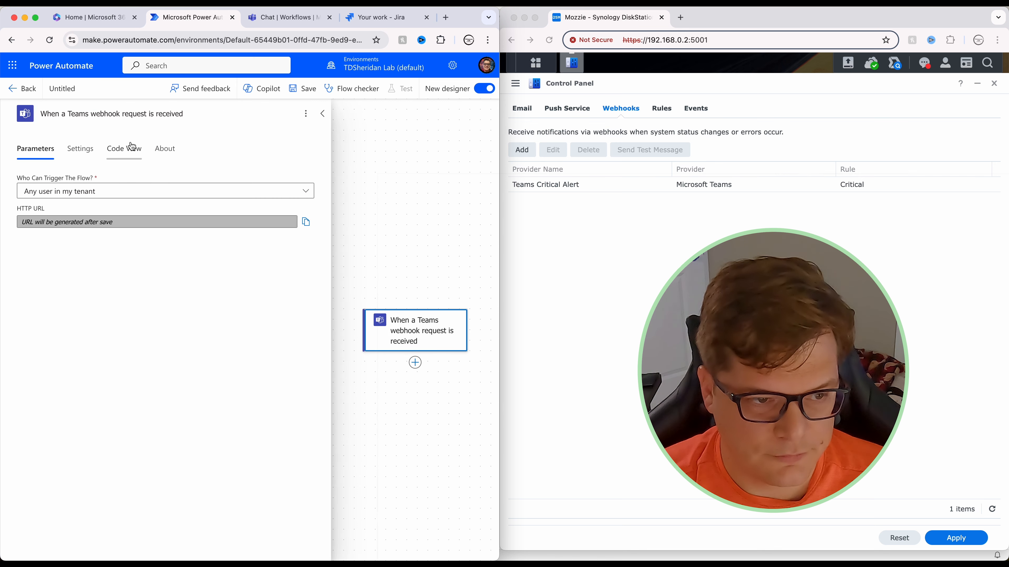
pyautogui.click(75, 192)
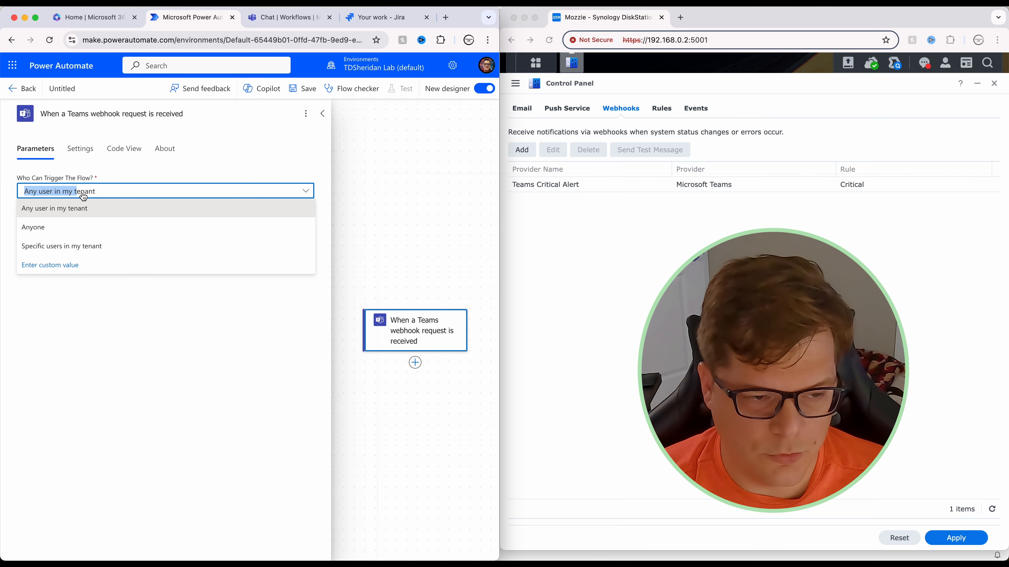
pyautogui.click(67, 227)
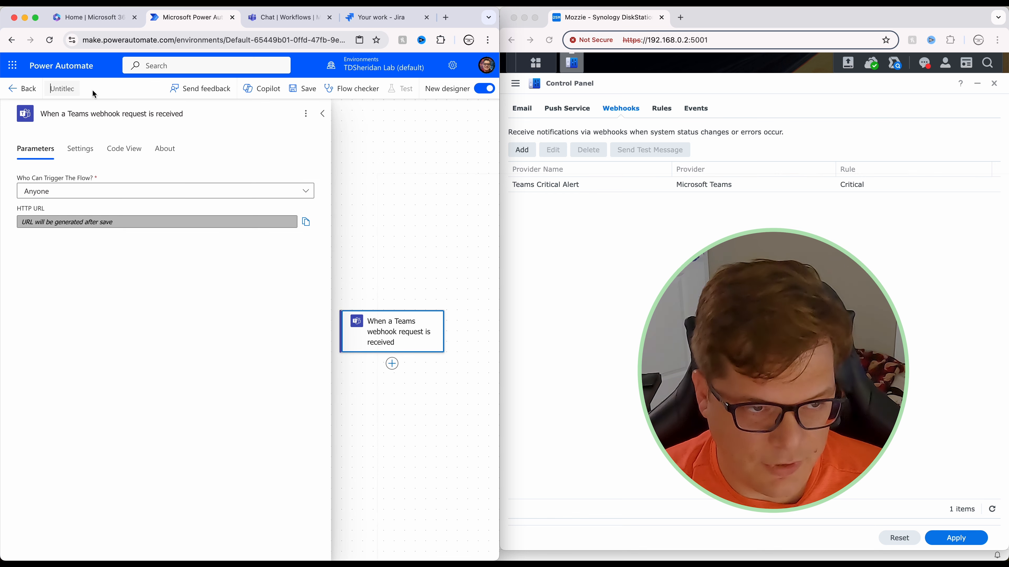
# Step: Rename the flow to 'Teams NAS Alert'
pyautogui.write('Teams NA')
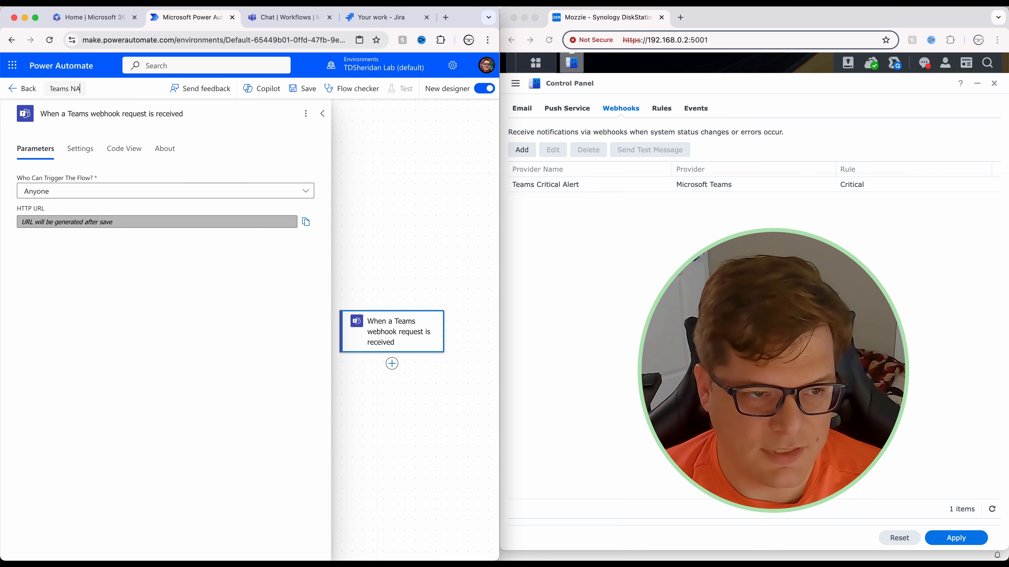
pyautogui.write('S Alert')
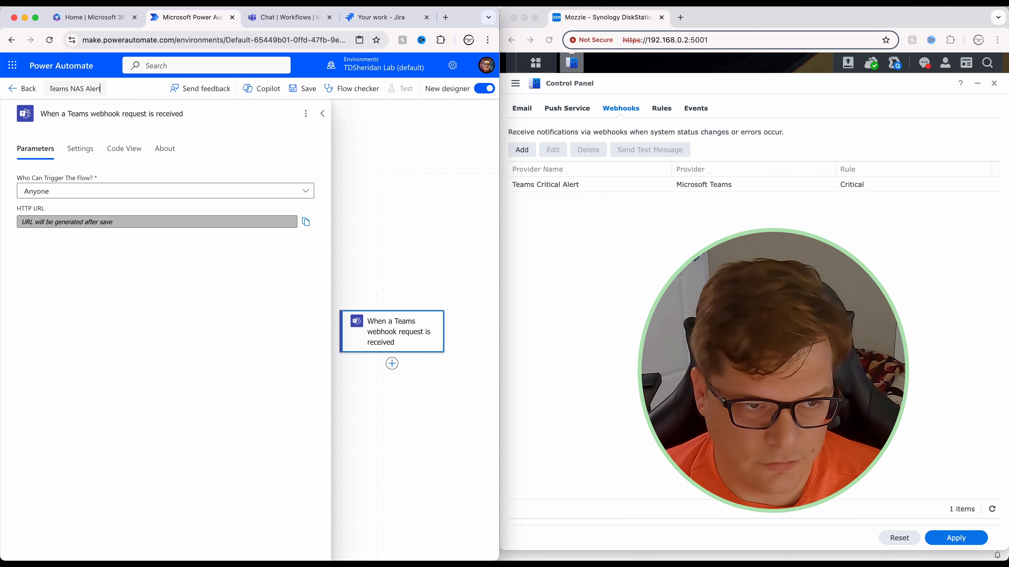
pyautogui.click(413, 205)
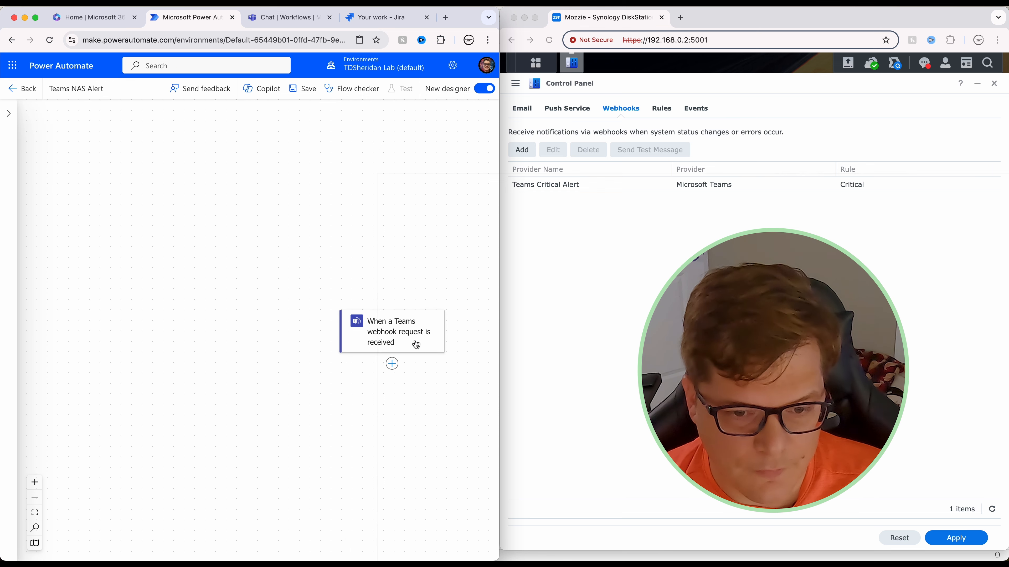
pyautogui.click(392, 363)
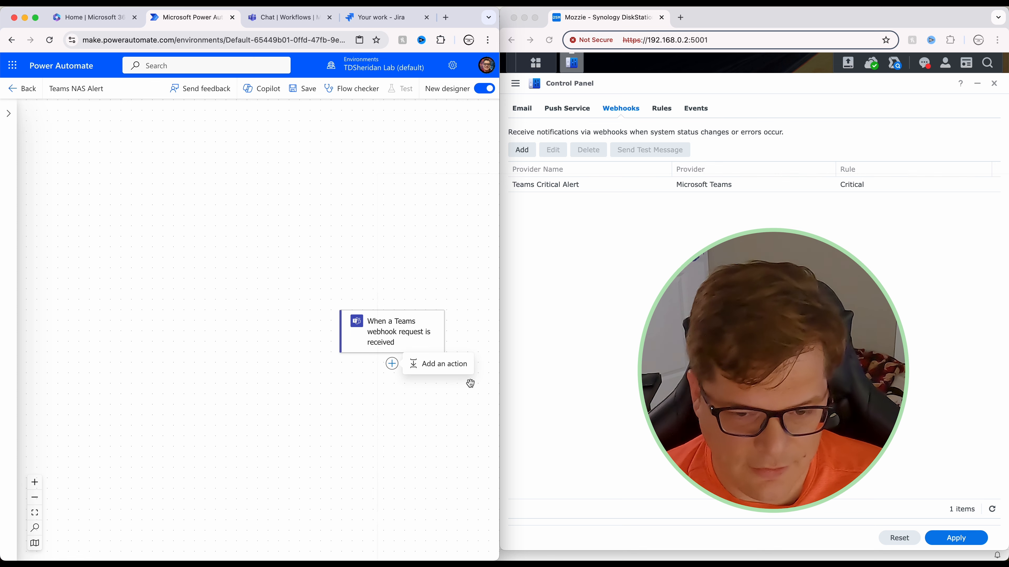
# Step: Add a Terminate action after the trigger with status Succeeded
pyautogui.click(440, 370)
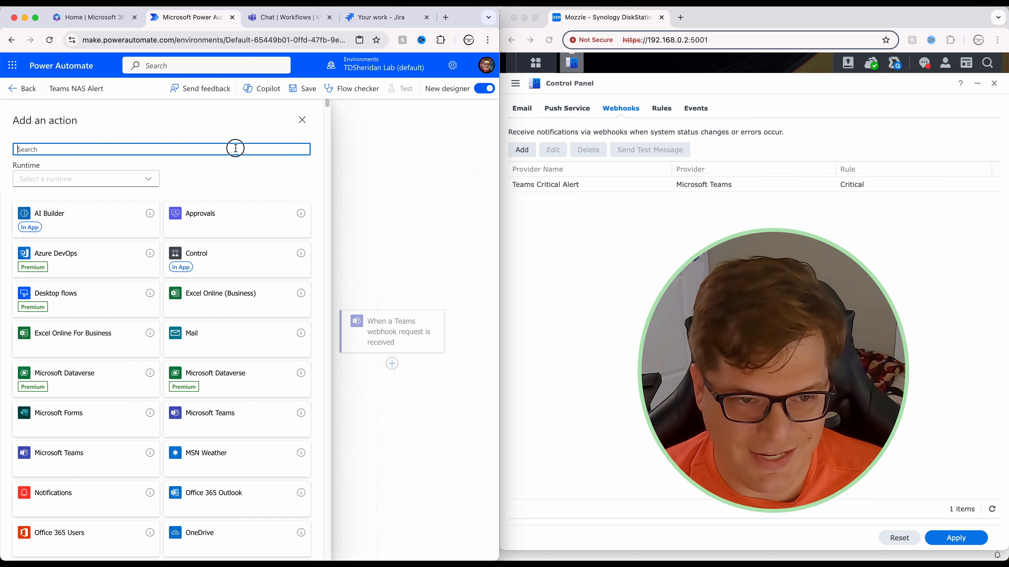
pyautogui.write('termin')
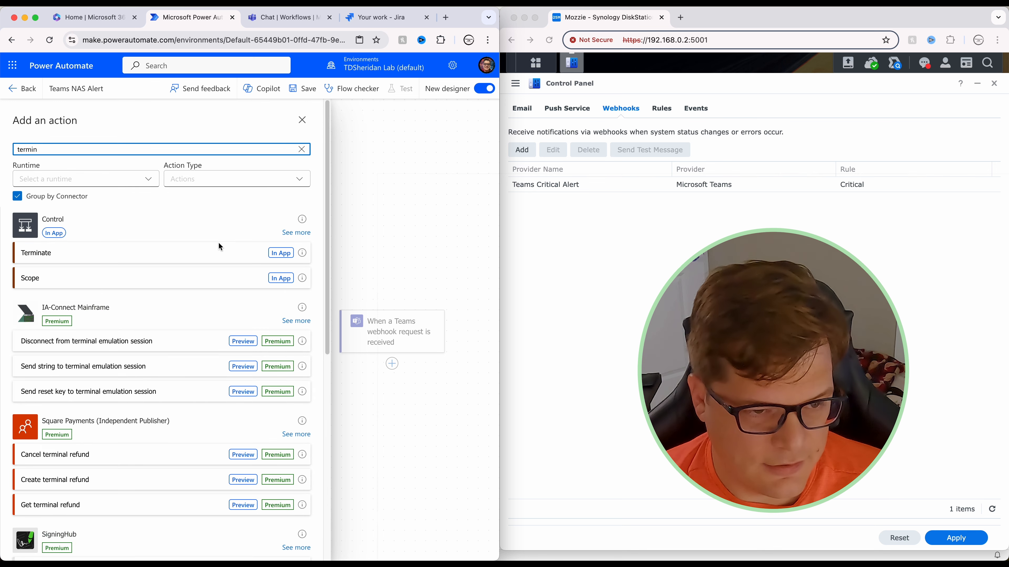
pyautogui.click(211, 255)
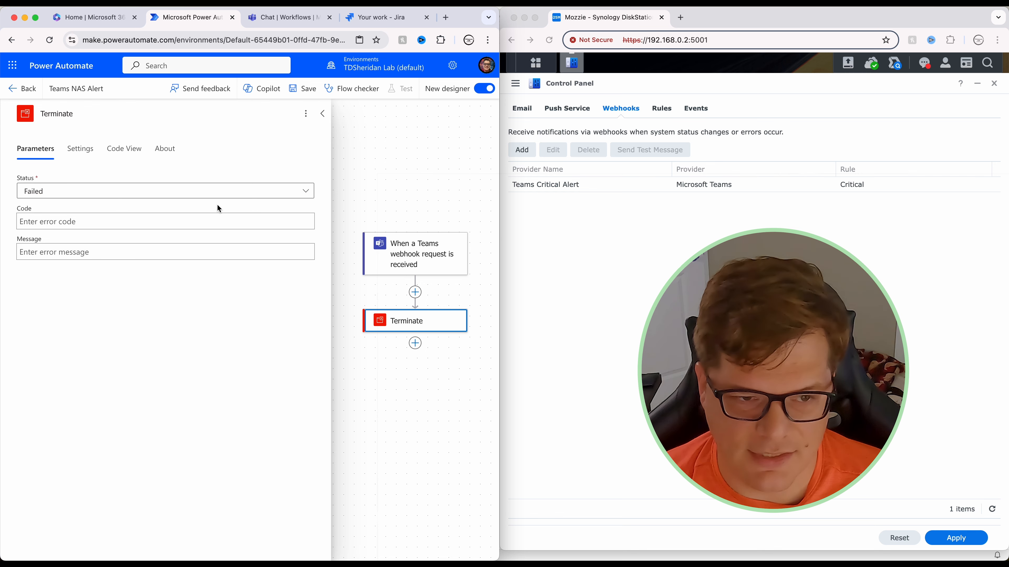
pyautogui.click(71, 194)
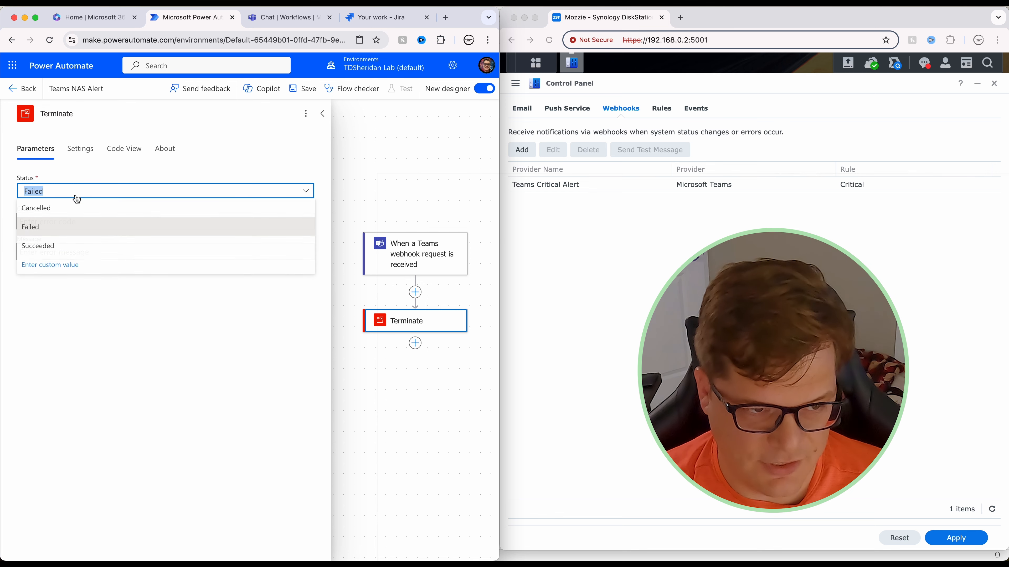
pyautogui.click(73, 247)
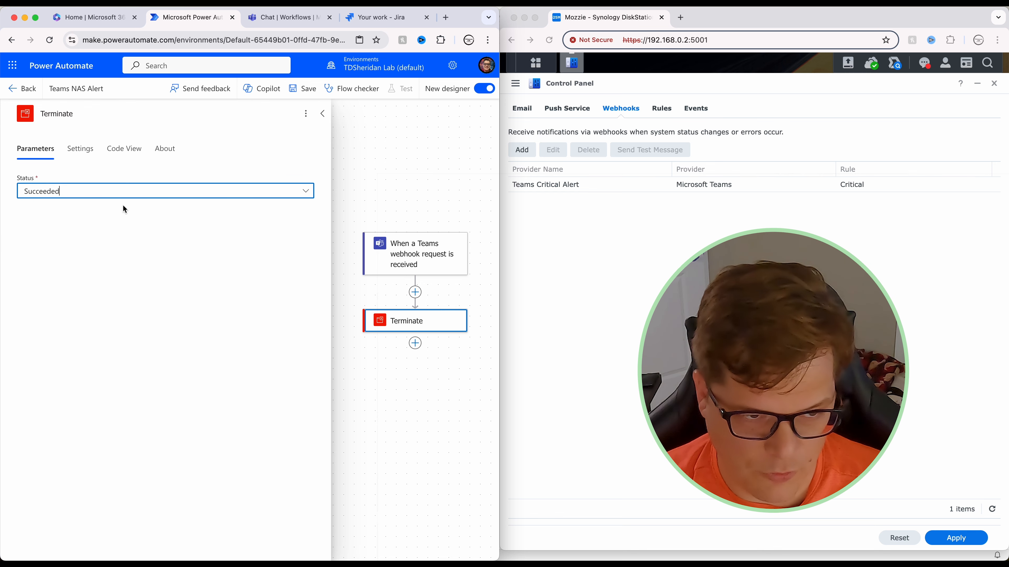
pyautogui.click(346, 196)
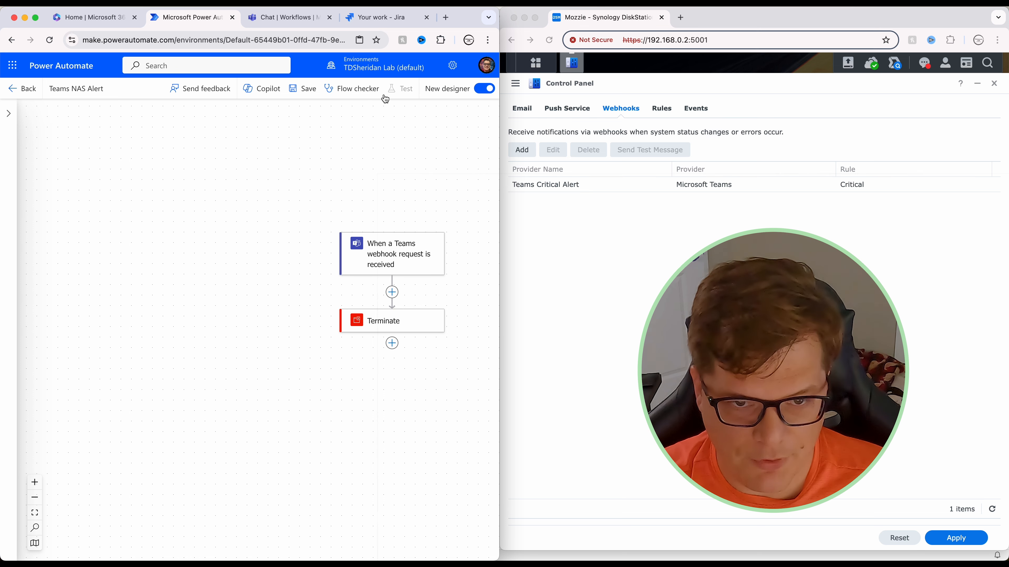
# Step: Save the flow and copy the trigger's generated HTTP URL
pyautogui.click(303, 92)
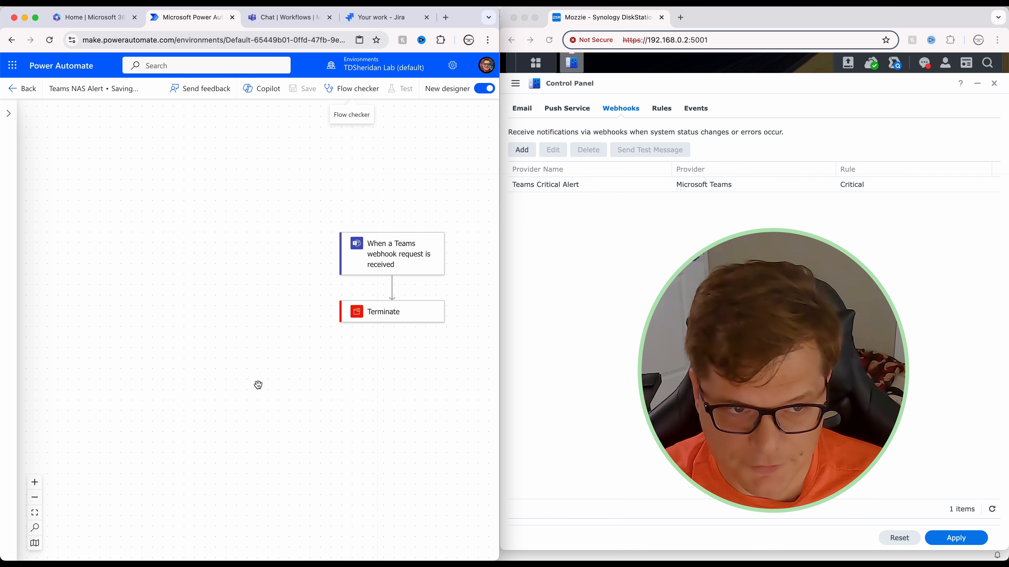
pyautogui.click(400, 264)
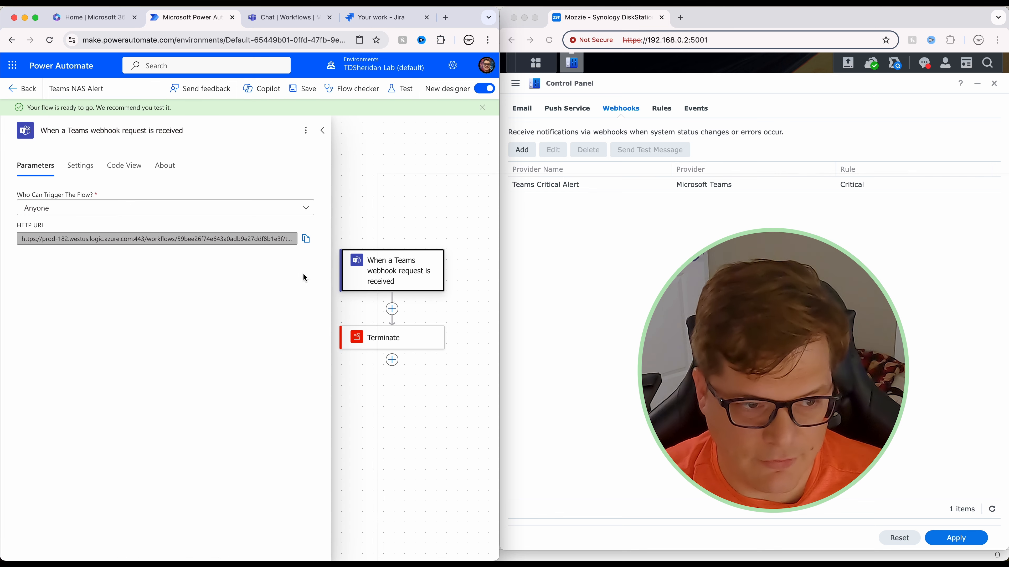
pyautogui.click(306, 238)
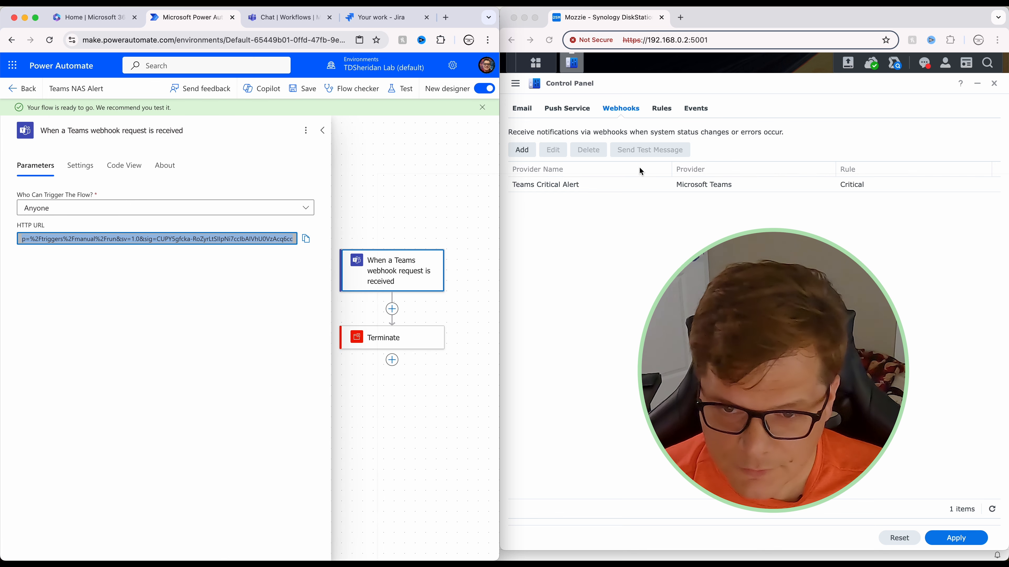
# Step: Add a Synology webhook with provider Microsoft Teams and notification rule All
pyautogui.click(672, 269)
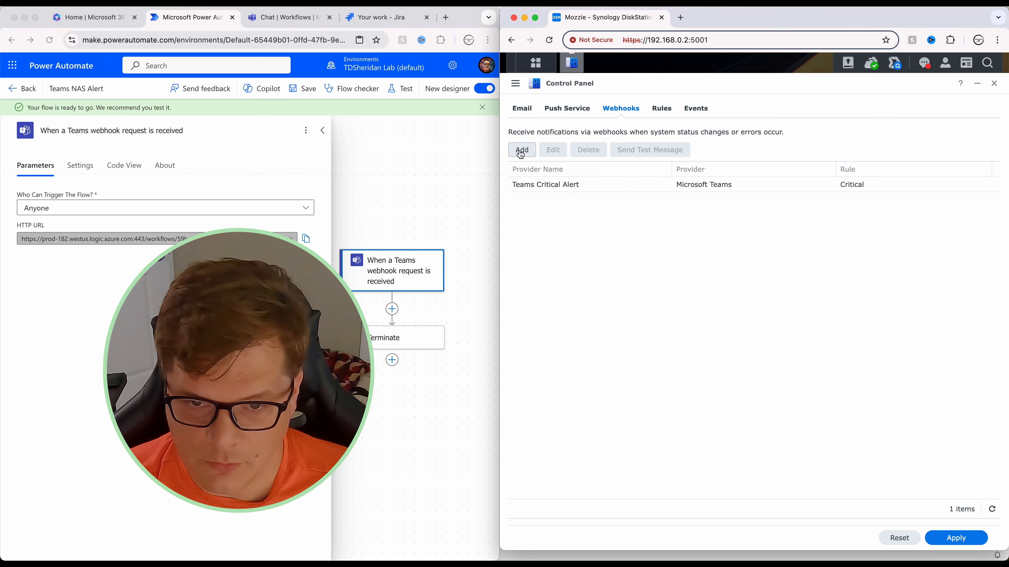
pyautogui.click(521, 151)
pyautogui.click(647, 225)
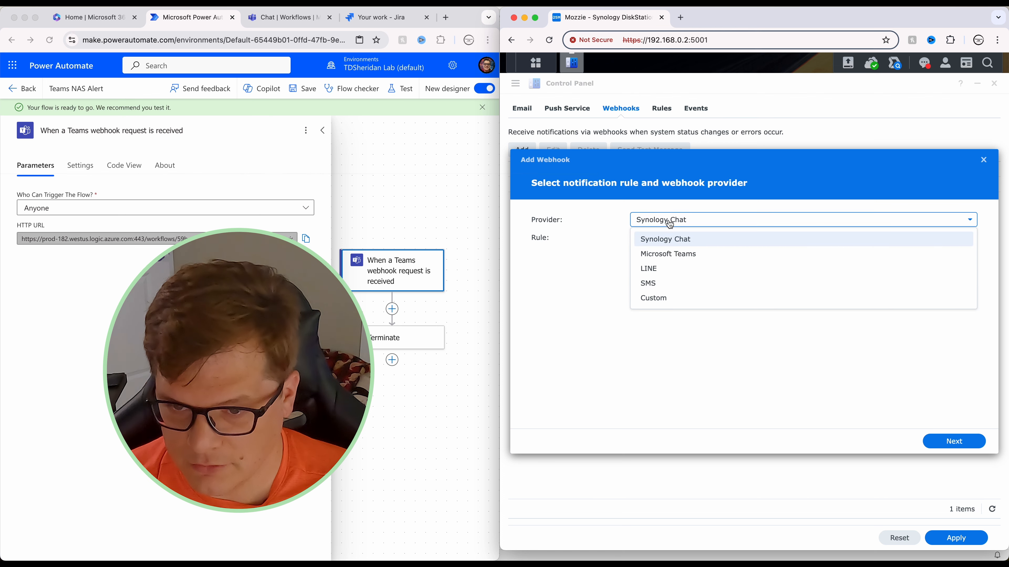
pyautogui.click(673, 254)
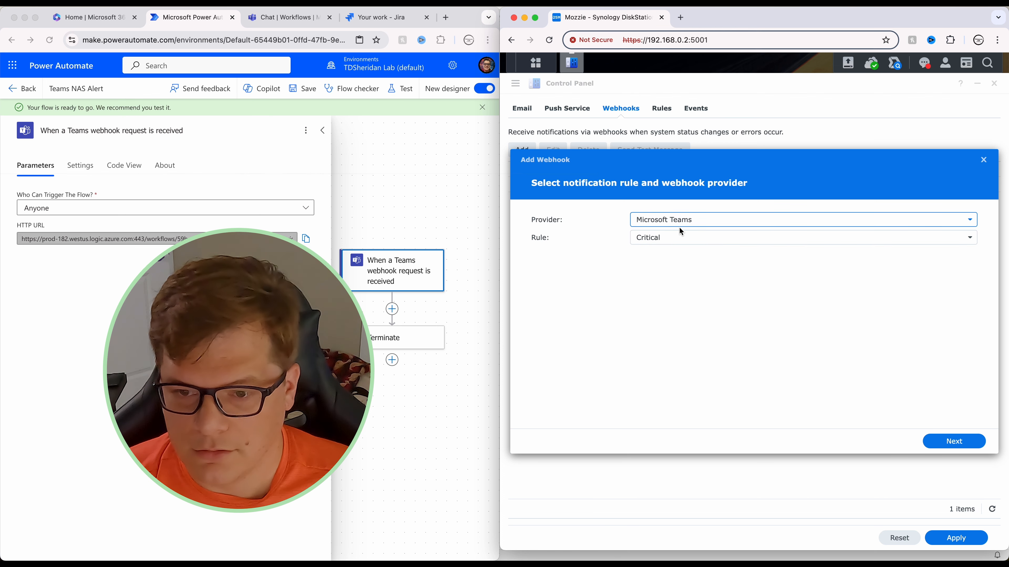
pyautogui.click(664, 238)
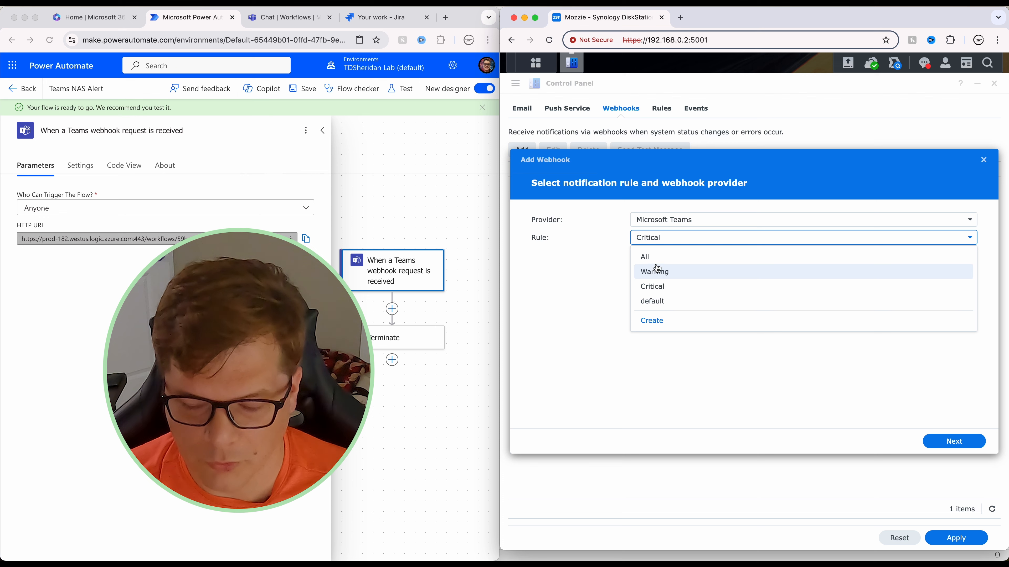
pyautogui.click(664, 258)
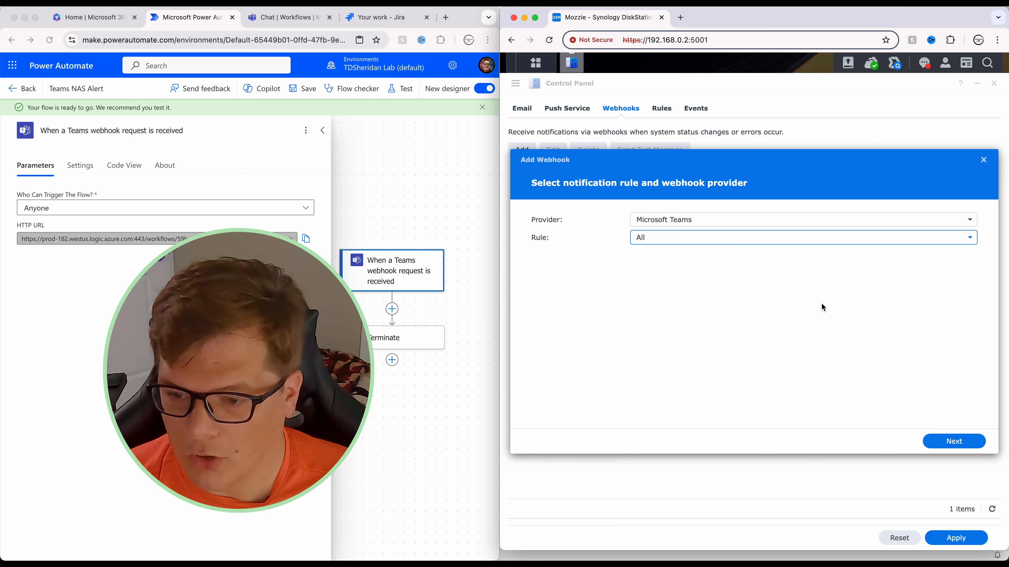
pyautogui.click(954, 441)
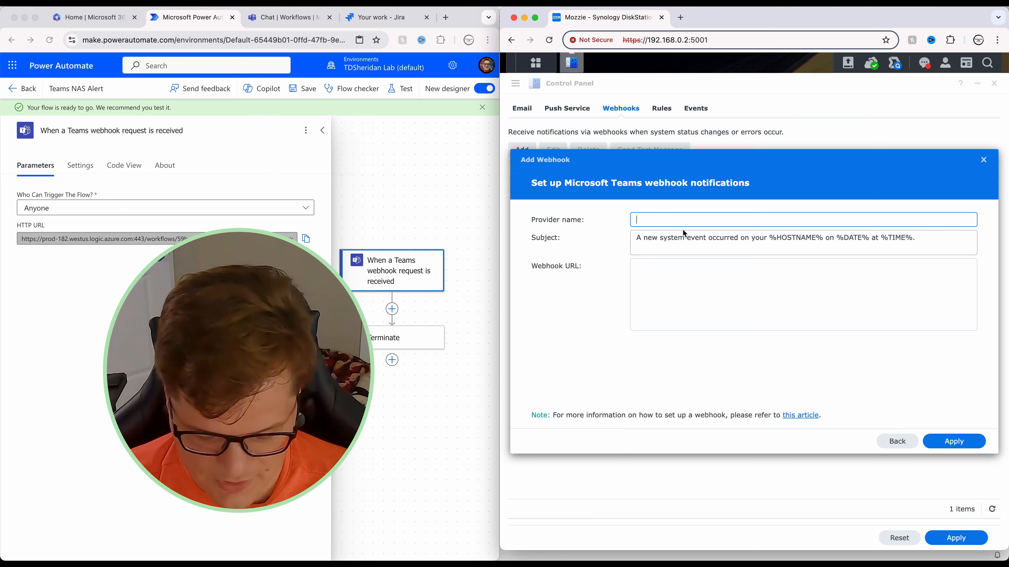
# Step: Name the webhook 'YouTube Demo Alert', paste the flow's trigger URL, and apply it
pyautogui.write('YouTube Demo Alert')
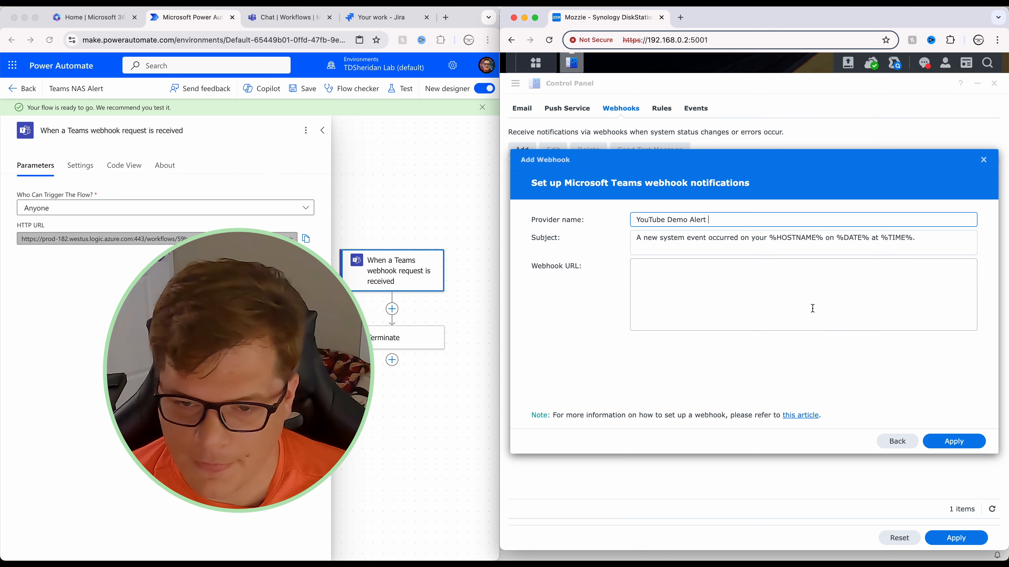
pyautogui.click(776, 264)
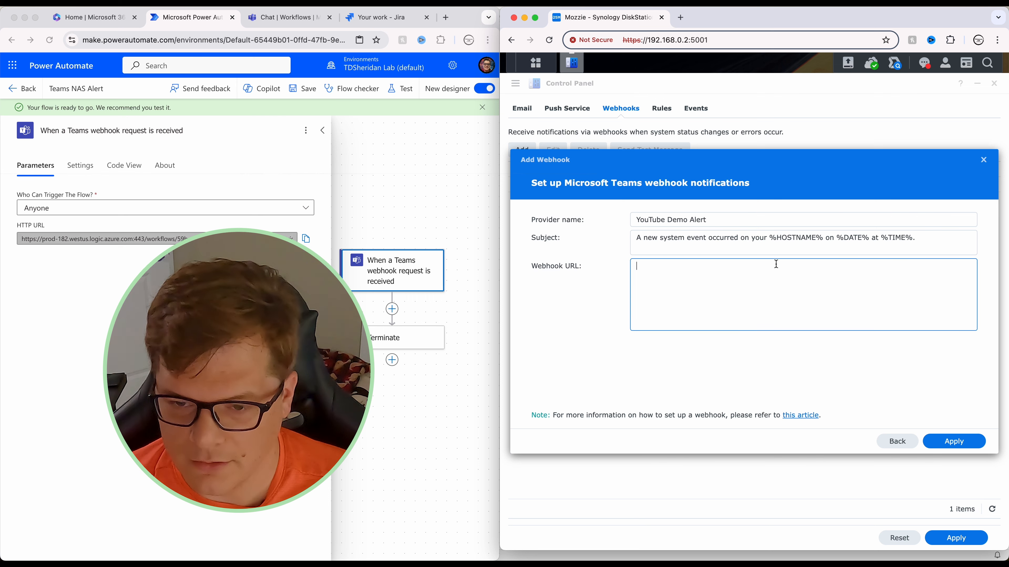
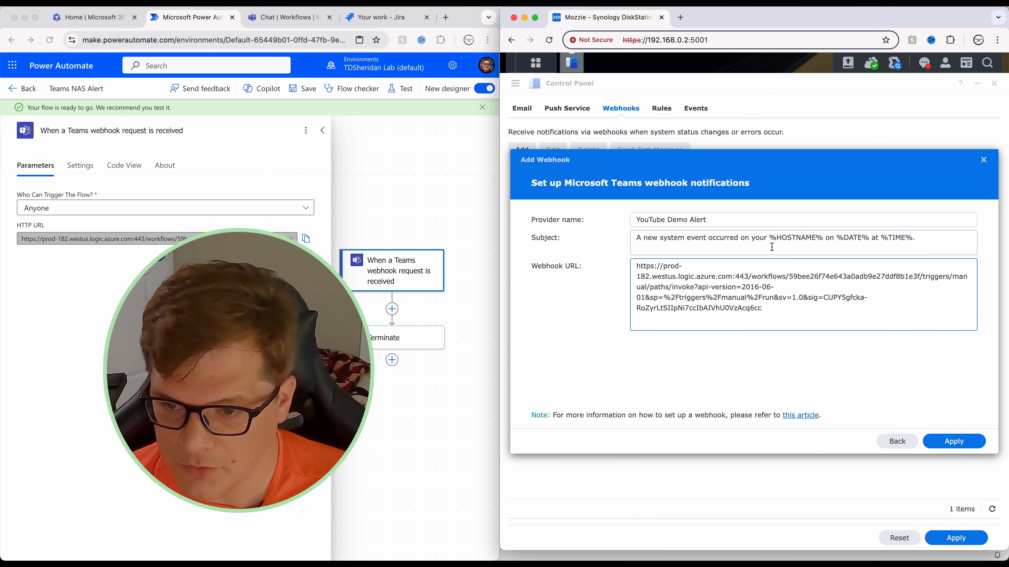
pyautogui.click(777, 364)
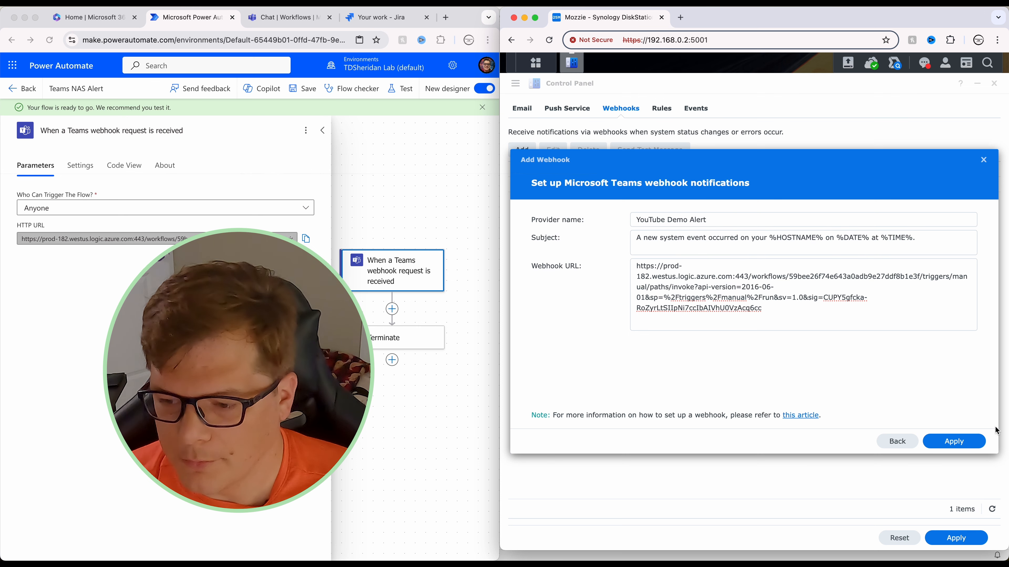
pyautogui.click(955, 441)
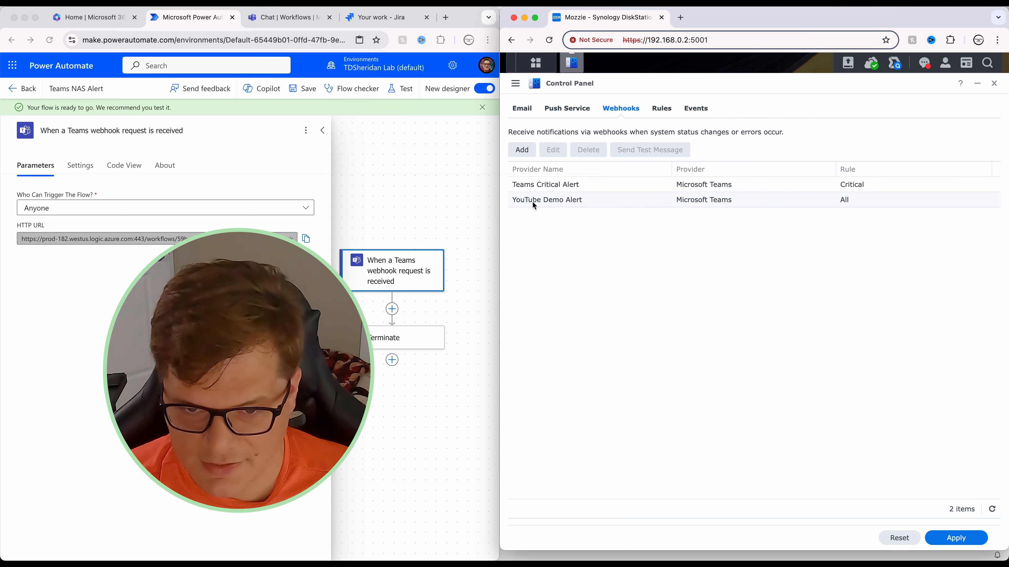
# Step: Send a test message via the YouTube Demo Alert webhook, then widen Power Automate to full screen
pyautogui.click(599, 208)
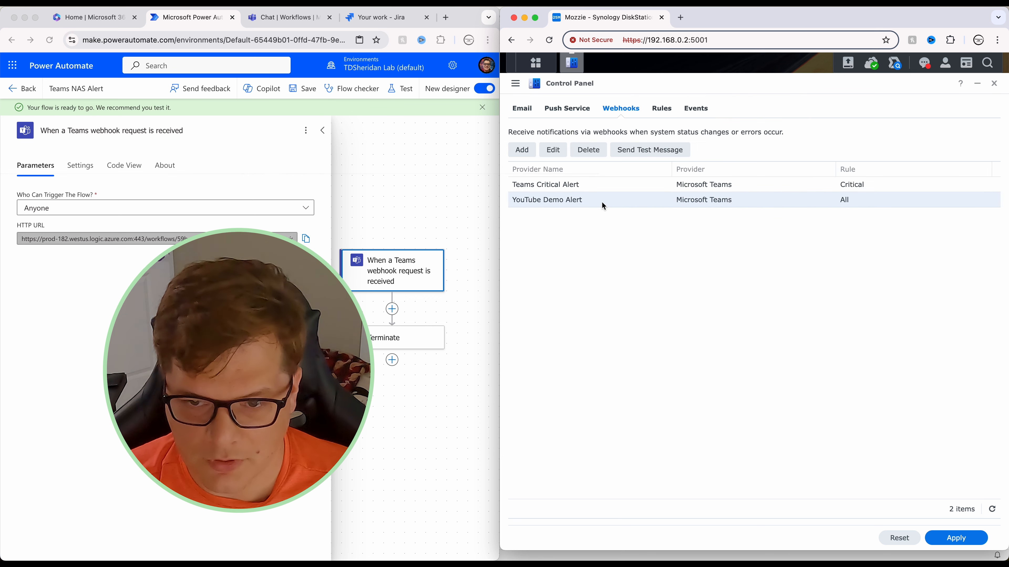
pyautogui.click(646, 155)
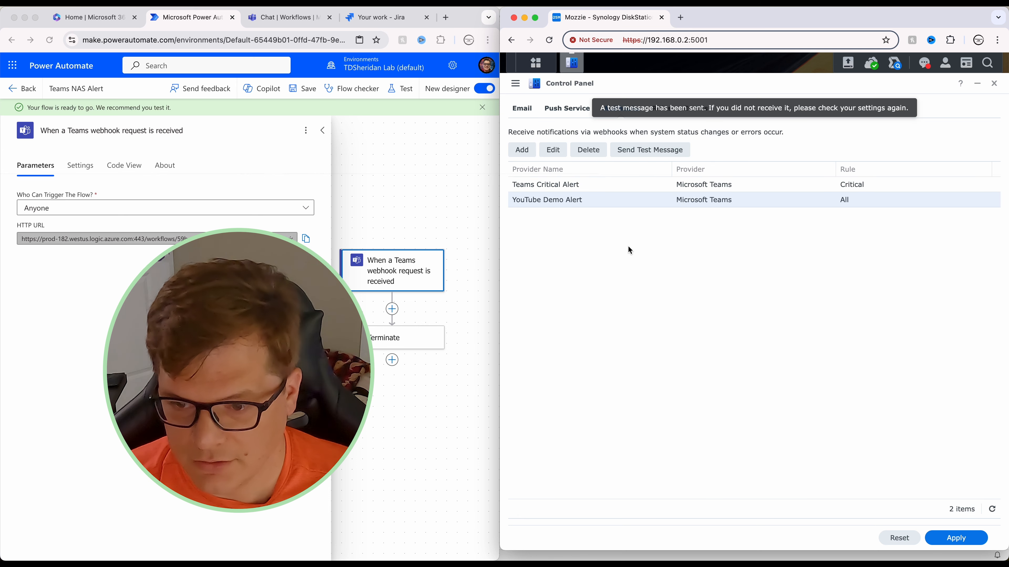
pyautogui.click(459, 19)
pyautogui.moveTo(498, 41); pyautogui.dragTo(1005, 81)
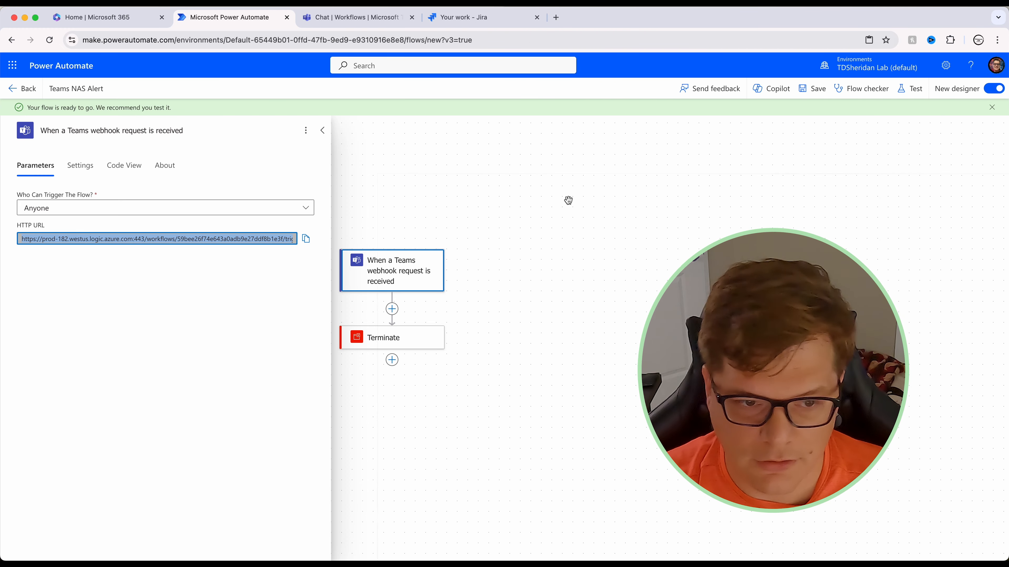
pyautogui.click(566, 187)
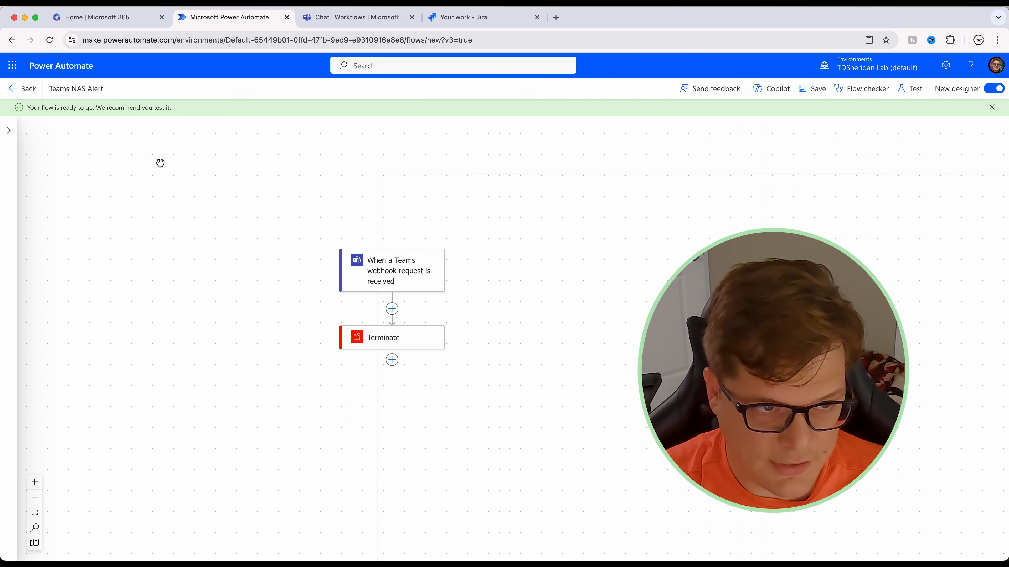
# Step: Copy the received body JSON from the run's trigger outputs and reopen the flow for editing after the trigger
pyautogui.click(32, 98)
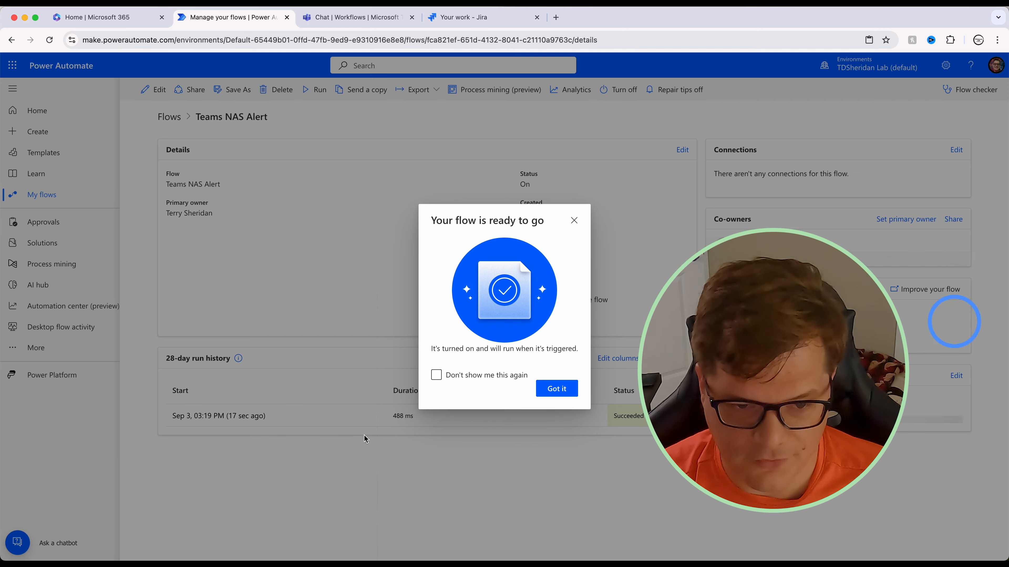
pyautogui.click(574, 221)
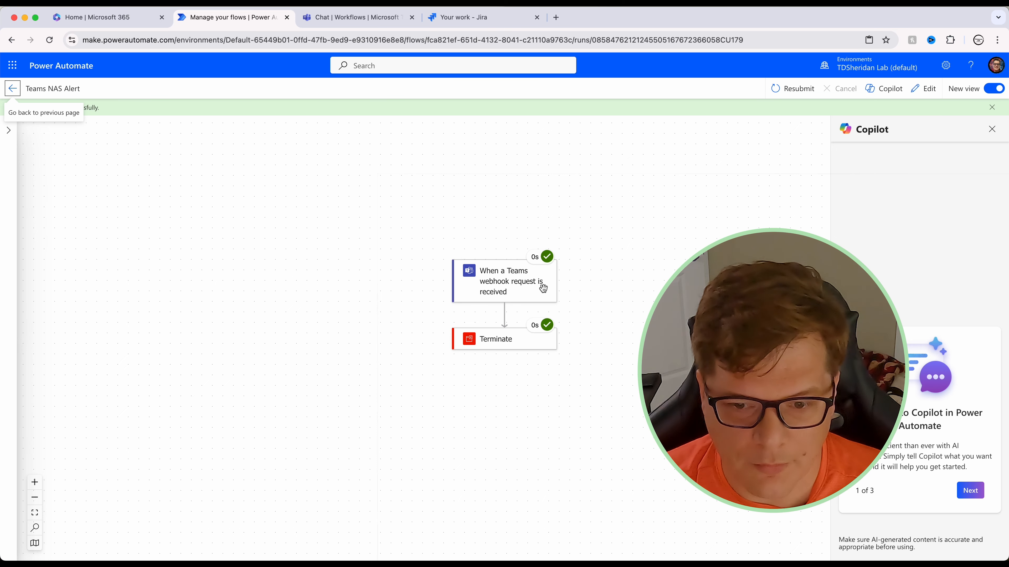
pyautogui.click(9, 130)
pyautogui.click(517, 288)
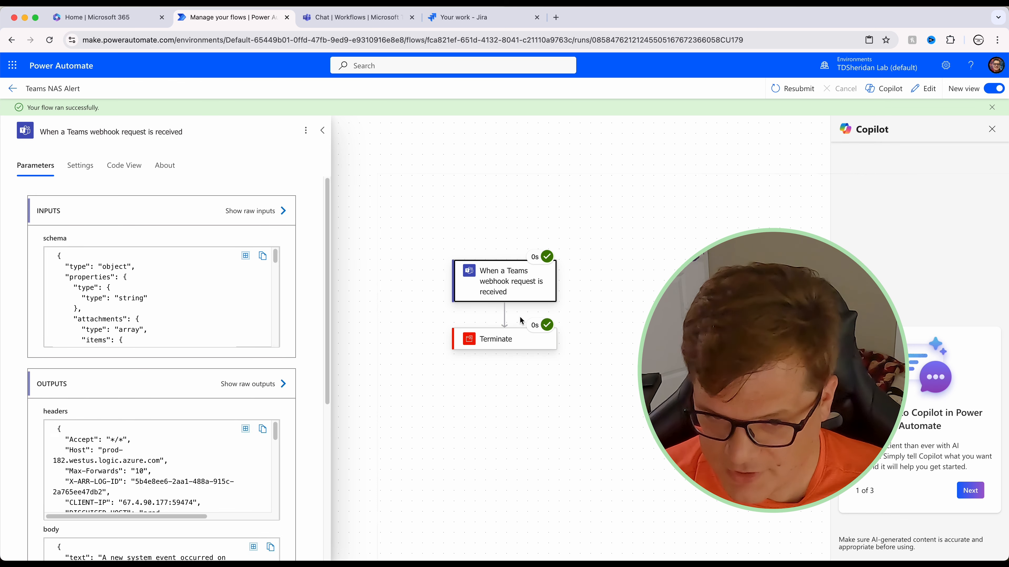
pyautogui.scroll(-1, 181, 295)
pyautogui.scroll(-2, 181, 297)
pyautogui.scroll(-6, 277, 363)
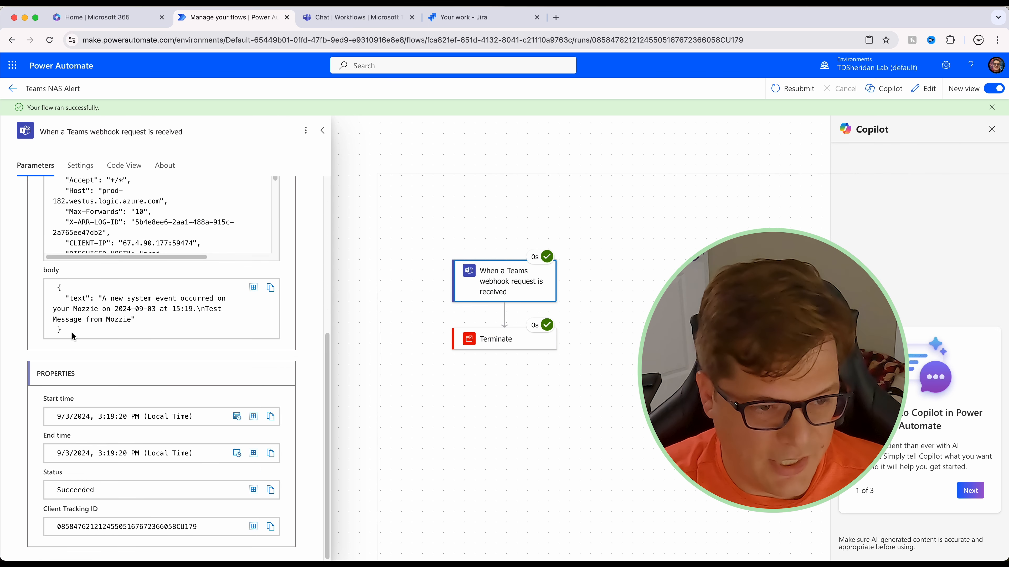
pyautogui.moveTo(70, 329); pyautogui.dragTo(92, 289)
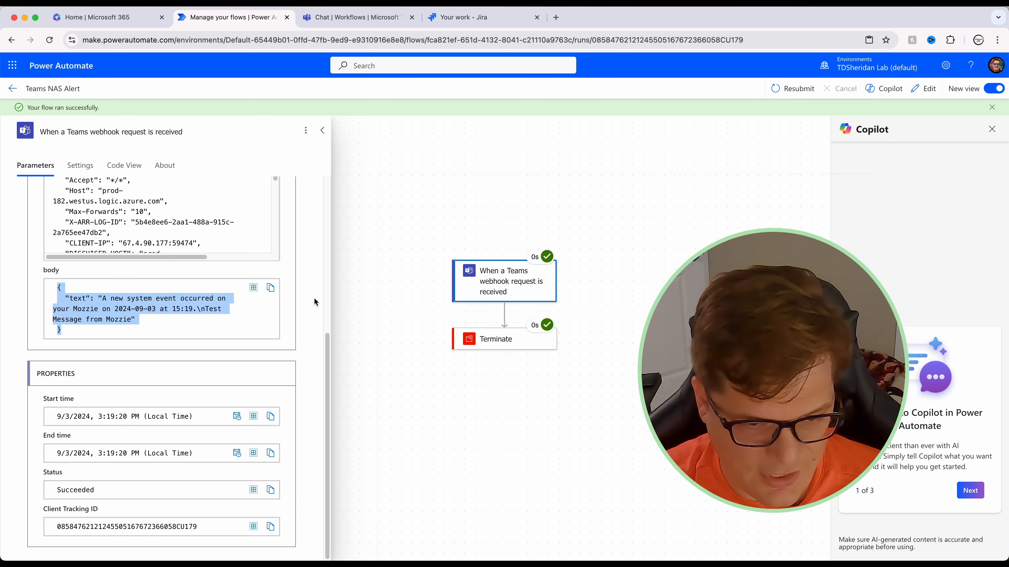
pyautogui.click(922, 88)
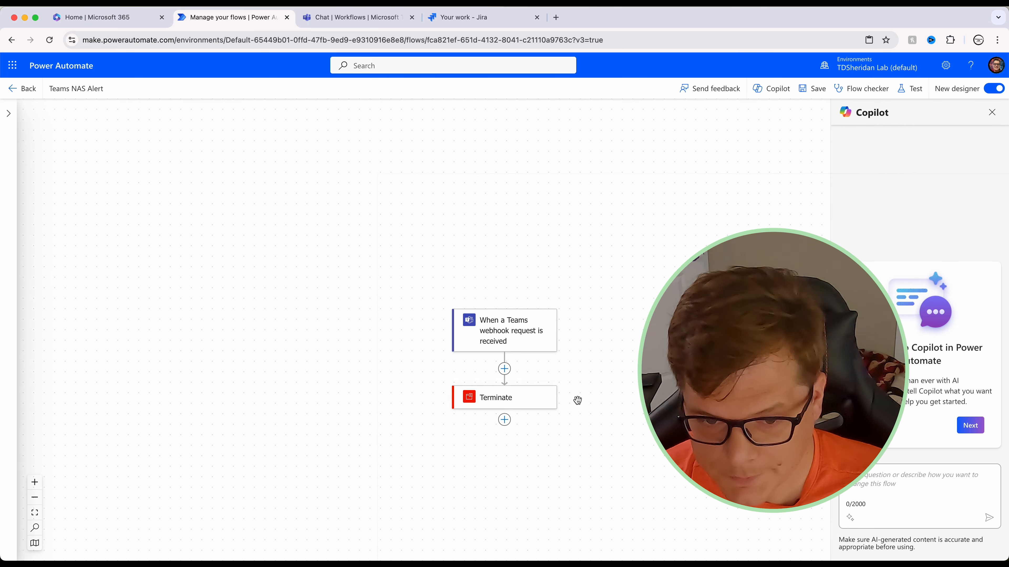
pyautogui.click(505, 370)
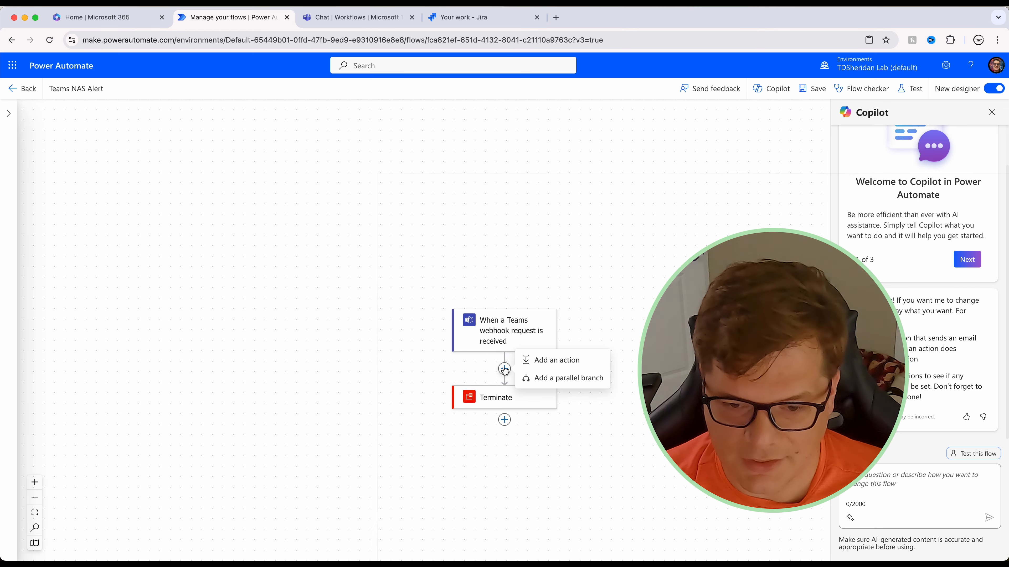
# Step: Add a Parse JSON action after the webhook trigger
pyautogui.click(562, 361)
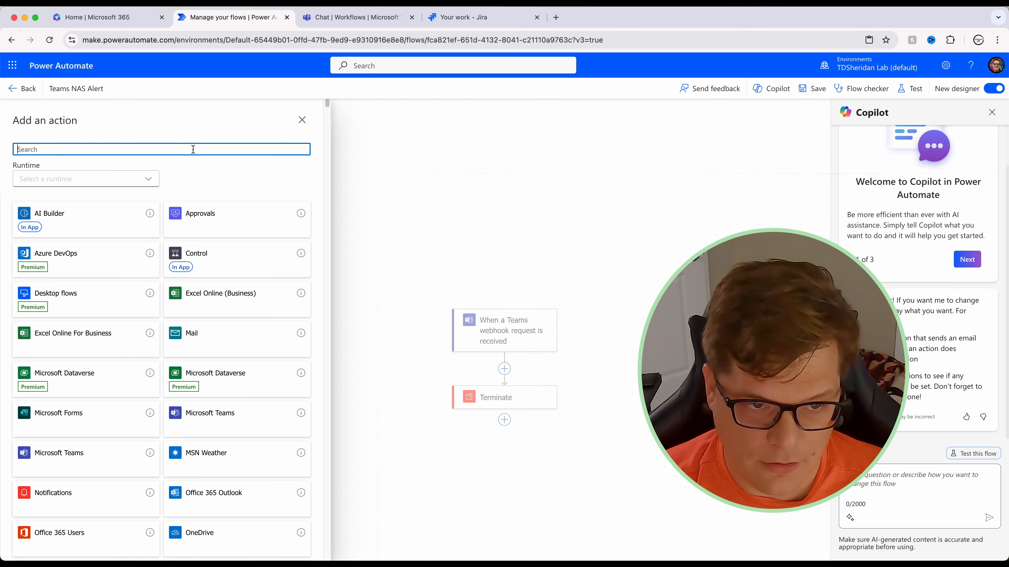
pyautogui.write('parse jsopn')
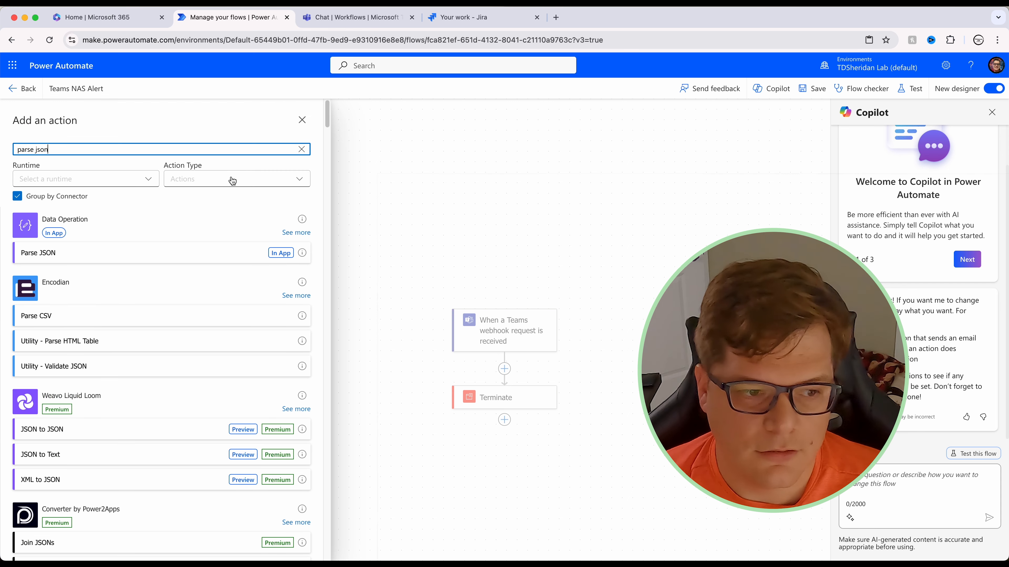
pyautogui.click(171, 256)
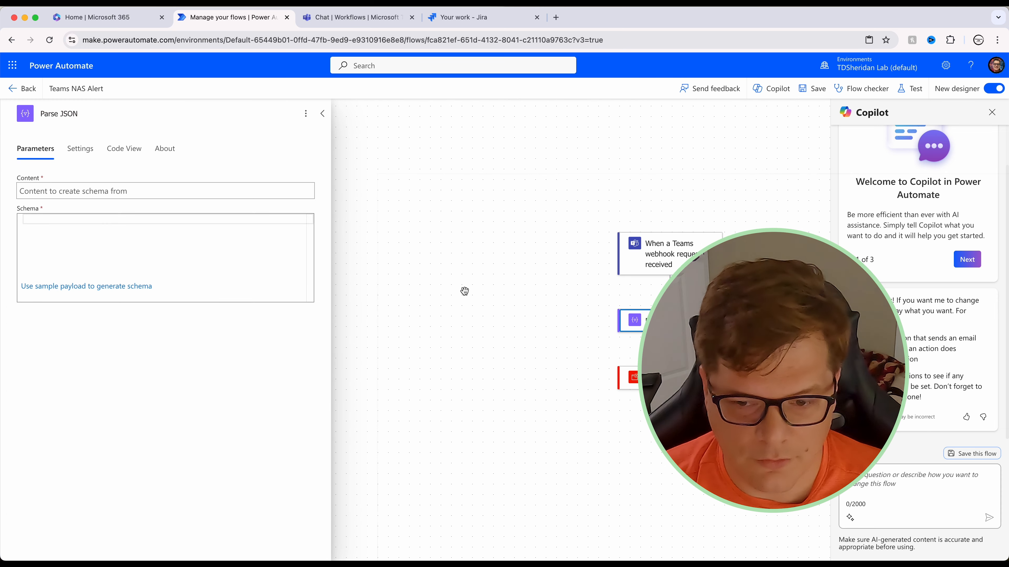
# Step: Set Parse JSON Content to the trigger Body and paste the copied JSON as sample payload
pyautogui.click(88, 194)
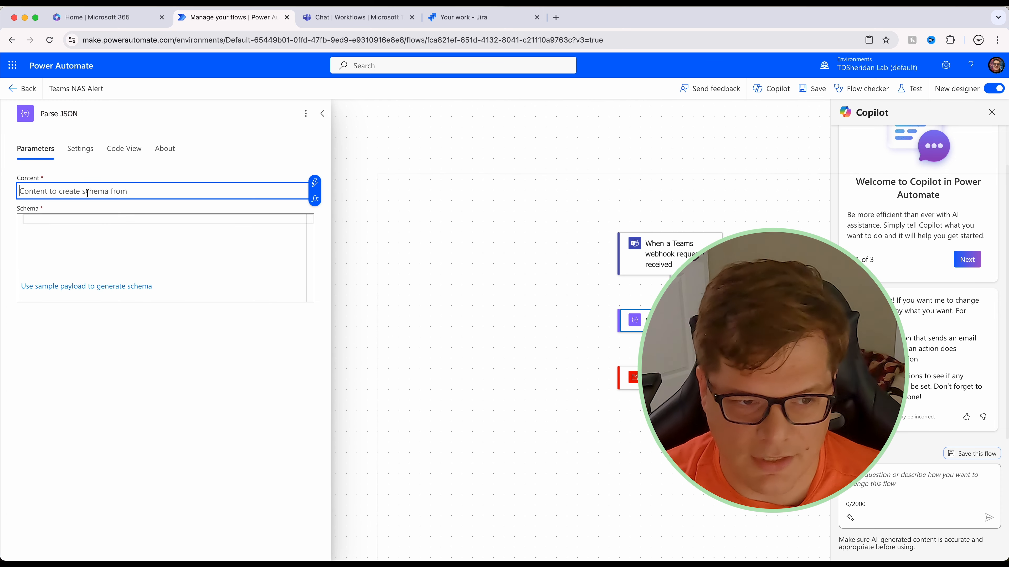
pyautogui.click(315, 183)
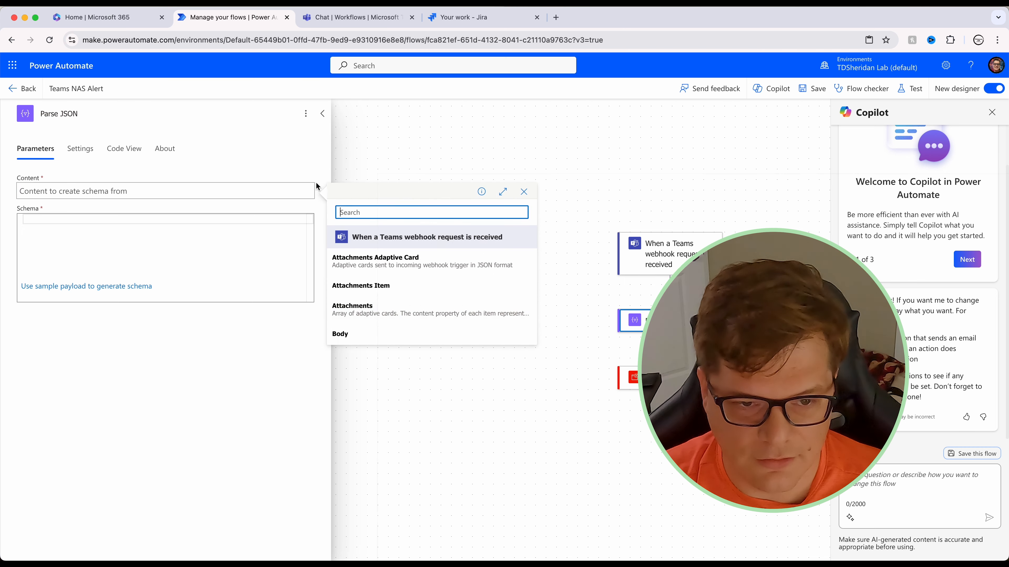
pyautogui.click(344, 335)
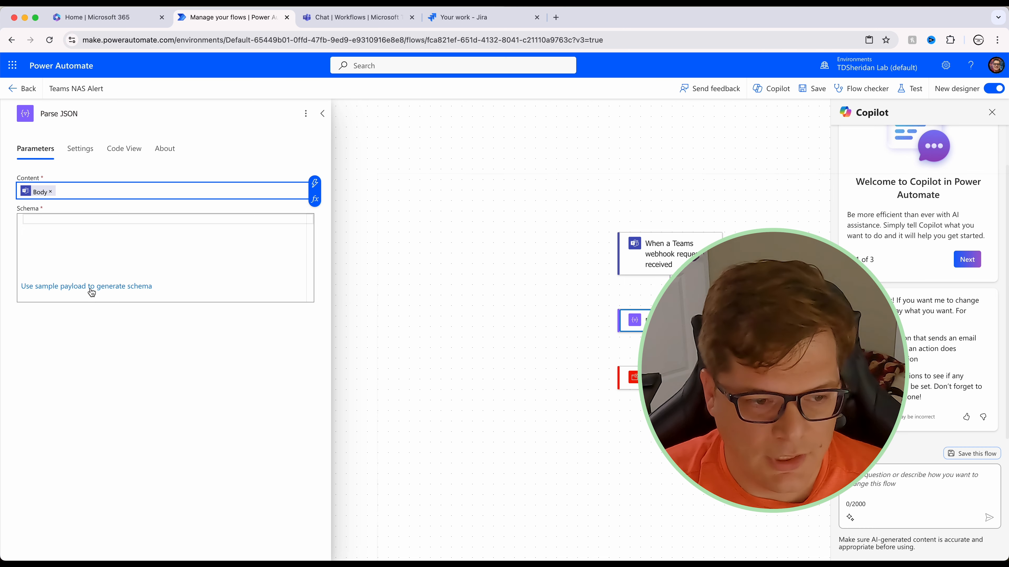
pyautogui.click(60, 287)
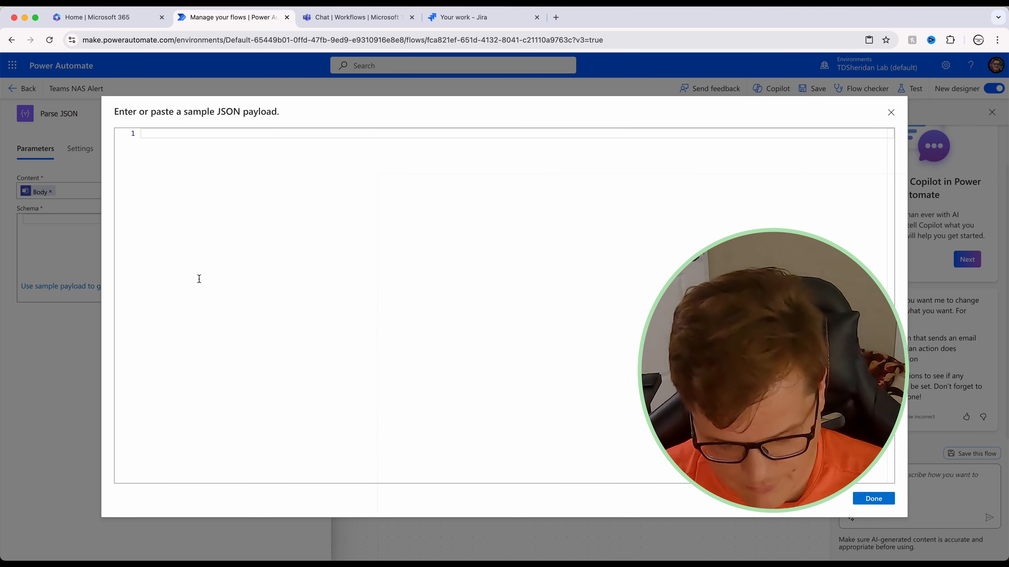
pyautogui.write('{   "text": "A new system event occurred on your Mozzie on 2024-09-03 at 15:19.\\nTest Message from Mozzie" }')
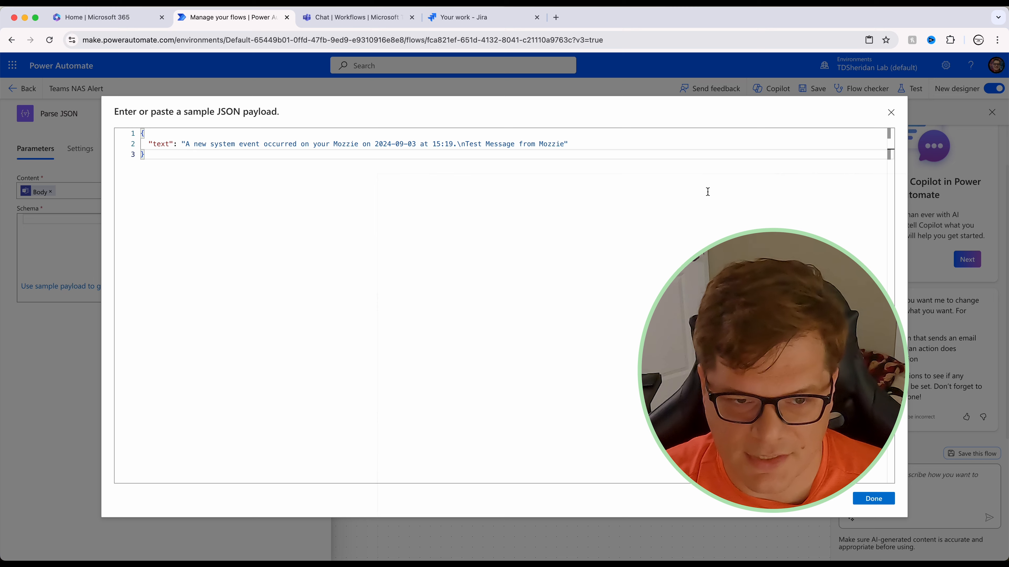
# Step: Generate the schema with a string 'text' property from the sample payload and save the flow
pyautogui.click(889, 499)
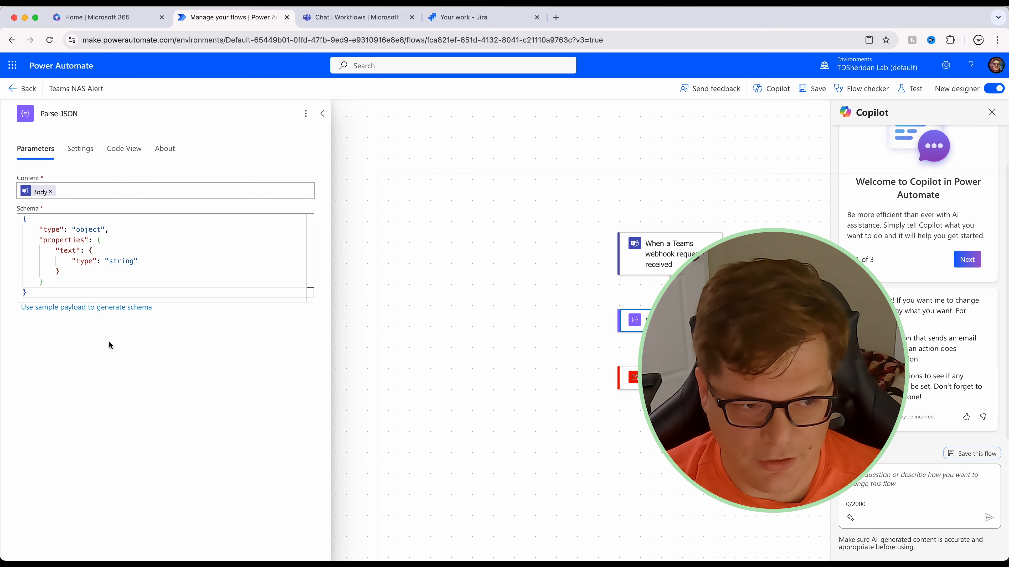
pyautogui.click(812, 89)
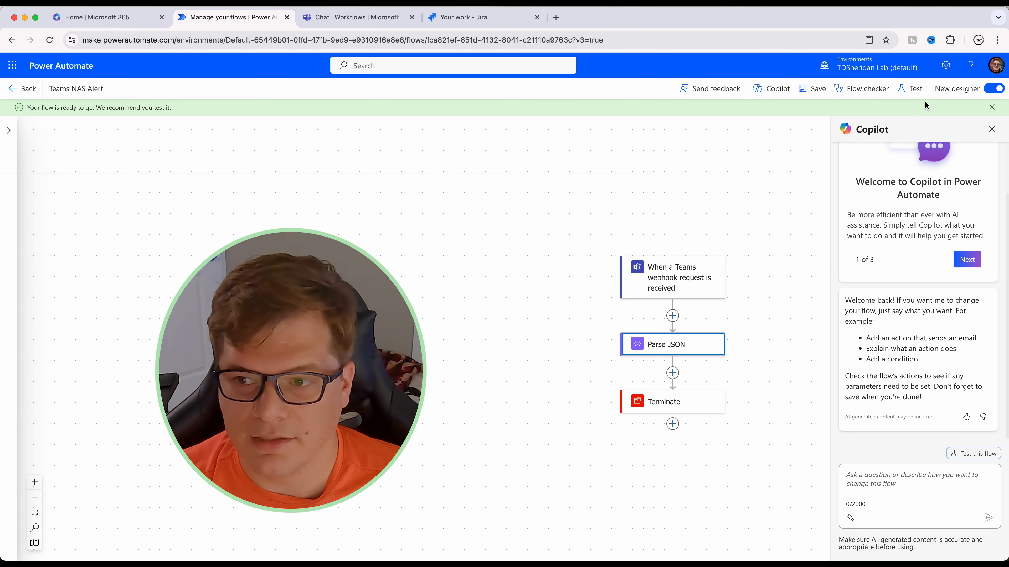
# Step: Test the flow automatically using the recently used trigger from the earlier successful run
pyautogui.click(909, 88)
pyautogui.click(816, 146)
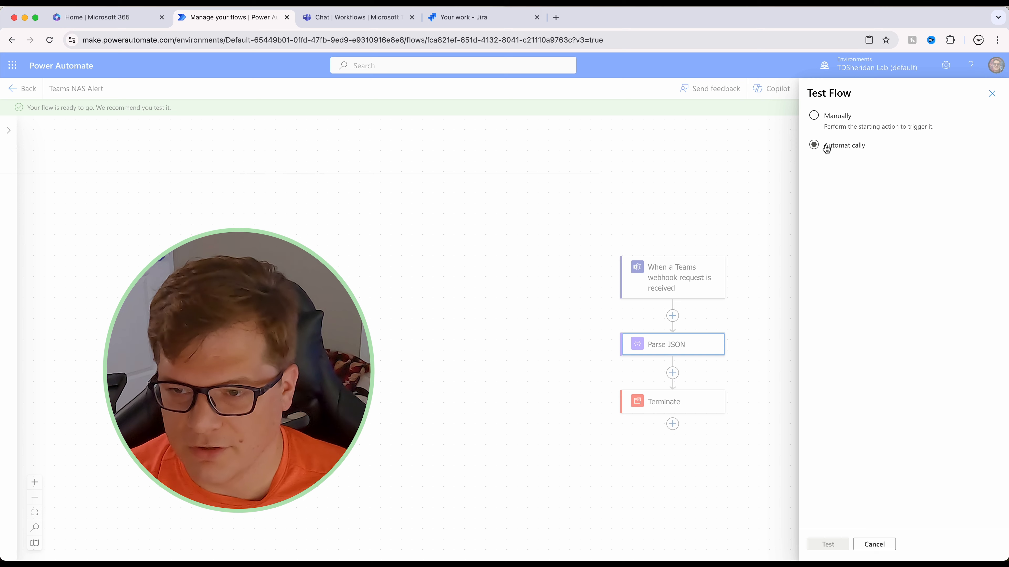
pyautogui.click(844, 163)
pyautogui.click(820, 183)
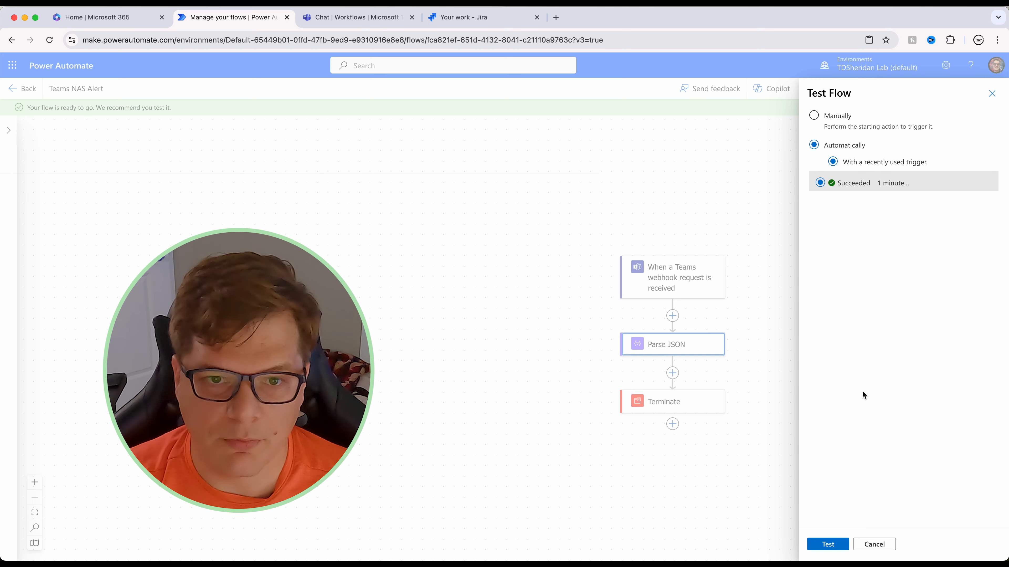
pyautogui.click(991, 129)
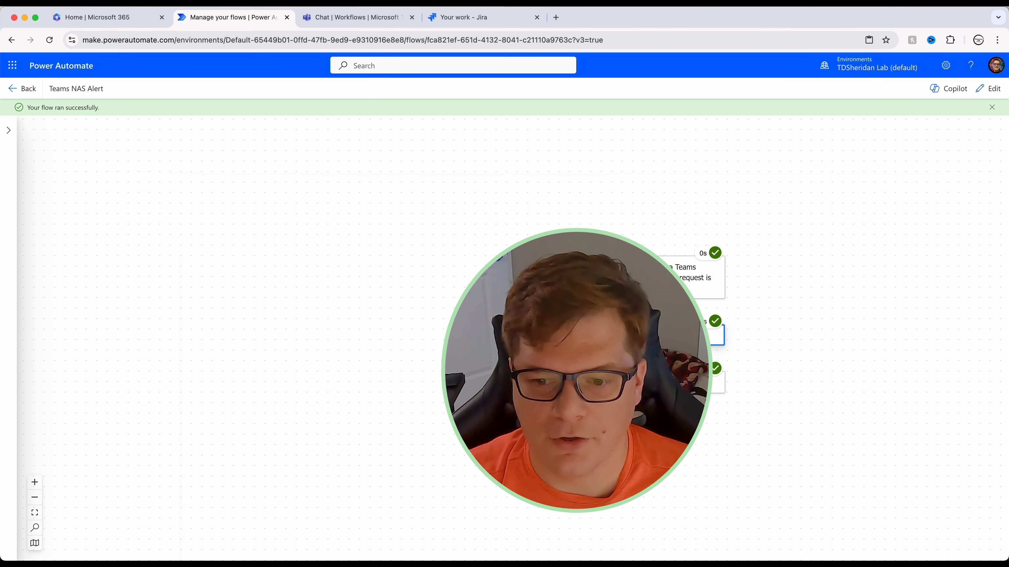
# Step: Review the Parse JSON outputs showing the alert text, then return the flow to edit mode
pyautogui.click(670, 338)
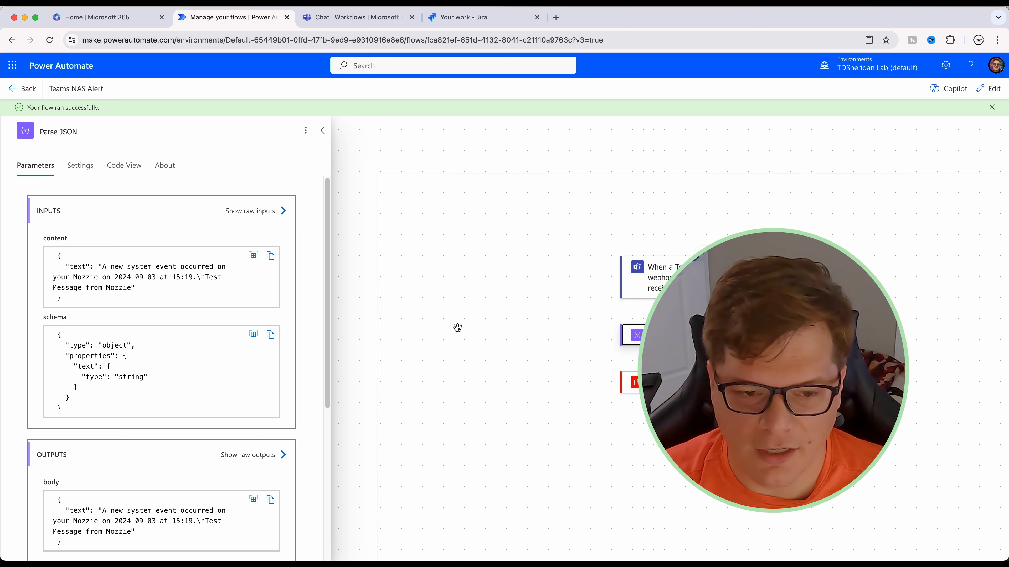
pyautogui.scroll(-6, 269, 357)
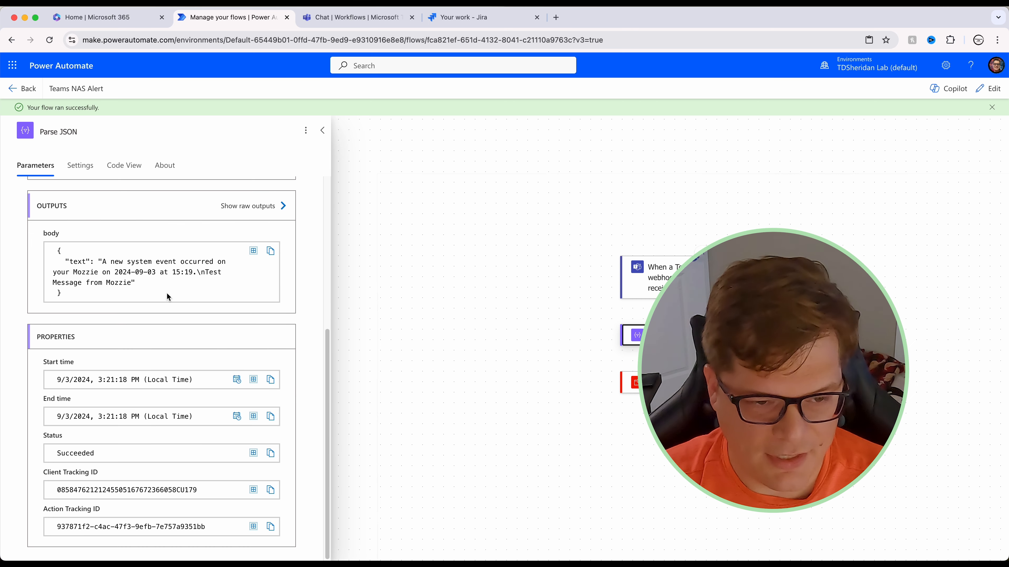
pyautogui.scroll(5, 88, 279)
pyautogui.scroll(-5, 89, 279)
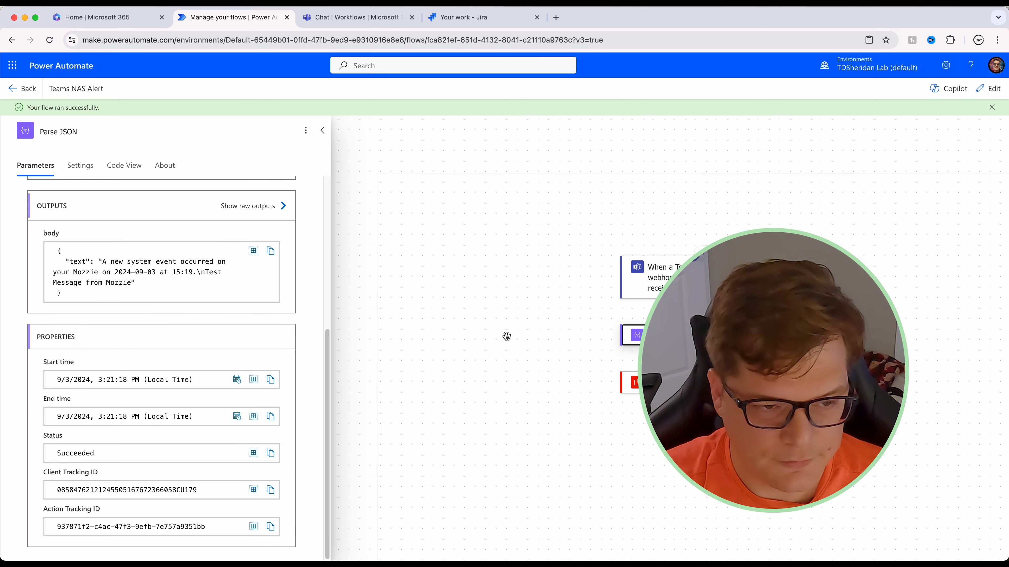
pyautogui.click(322, 130)
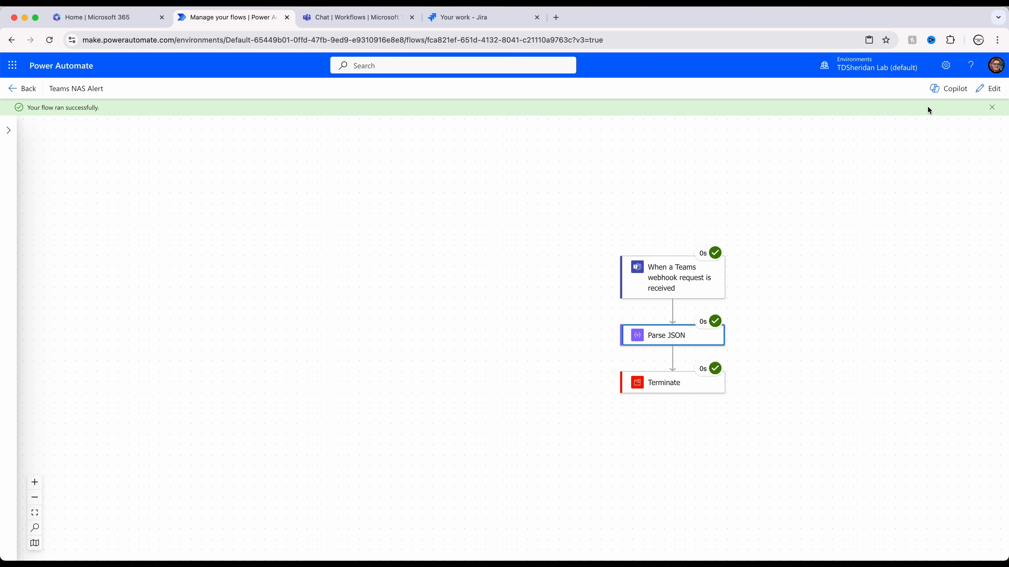
pyautogui.click(987, 88)
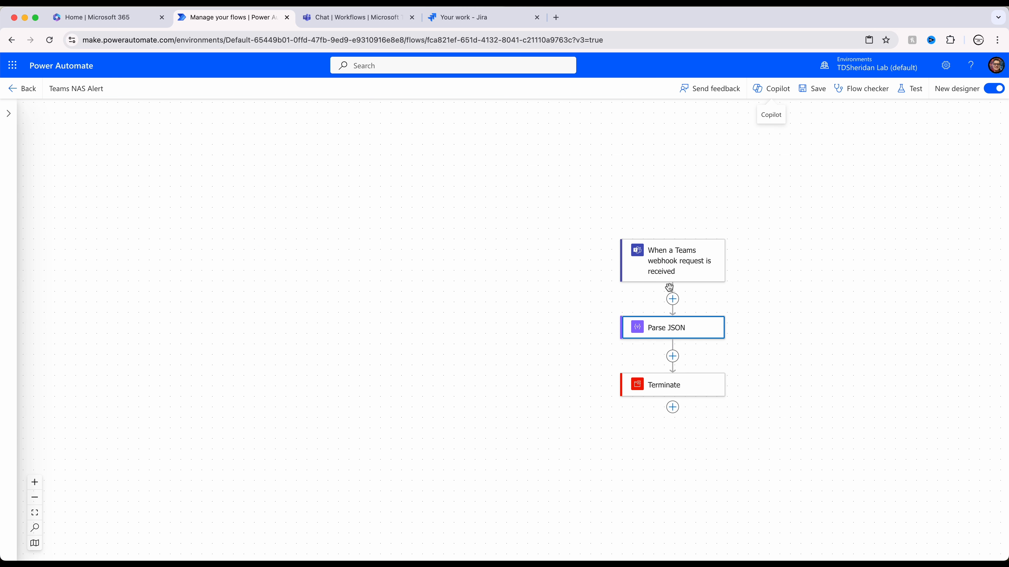
# Step: Insert the Microsoft Teams 'Post card in a chat or channel' action after Parse JSON
pyautogui.click(674, 358)
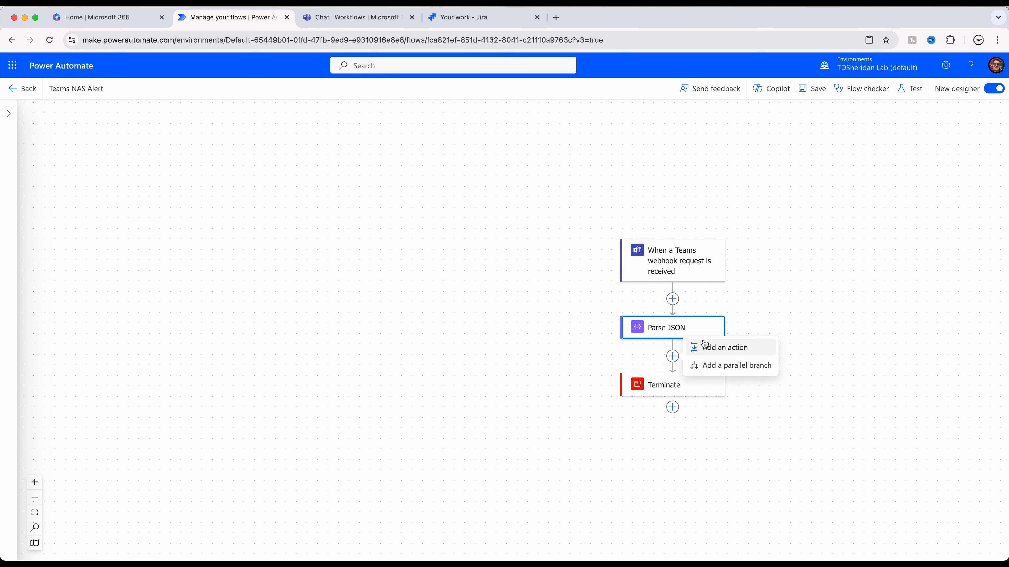
pyautogui.click(748, 355)
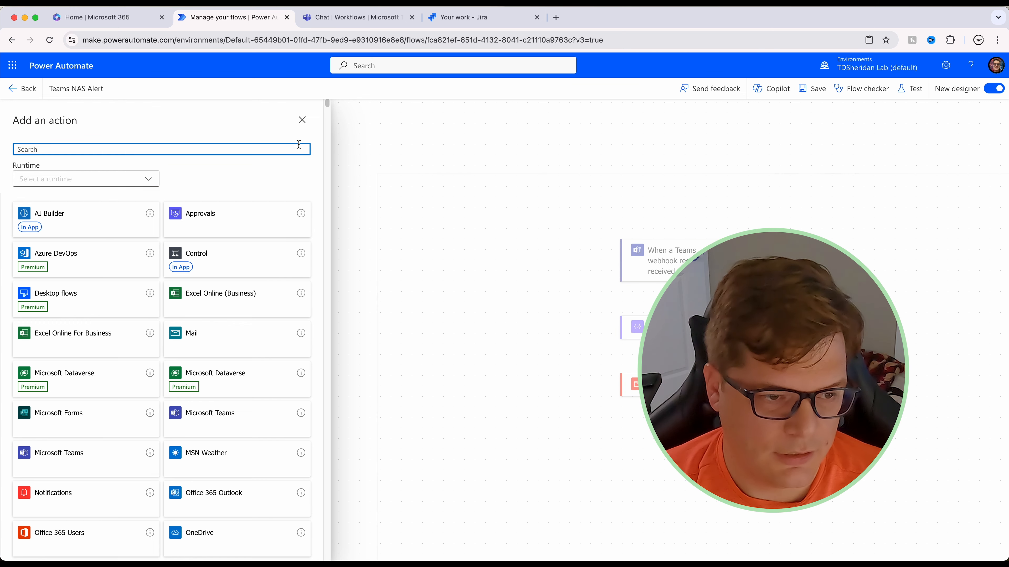
pyautogui.write('teams')
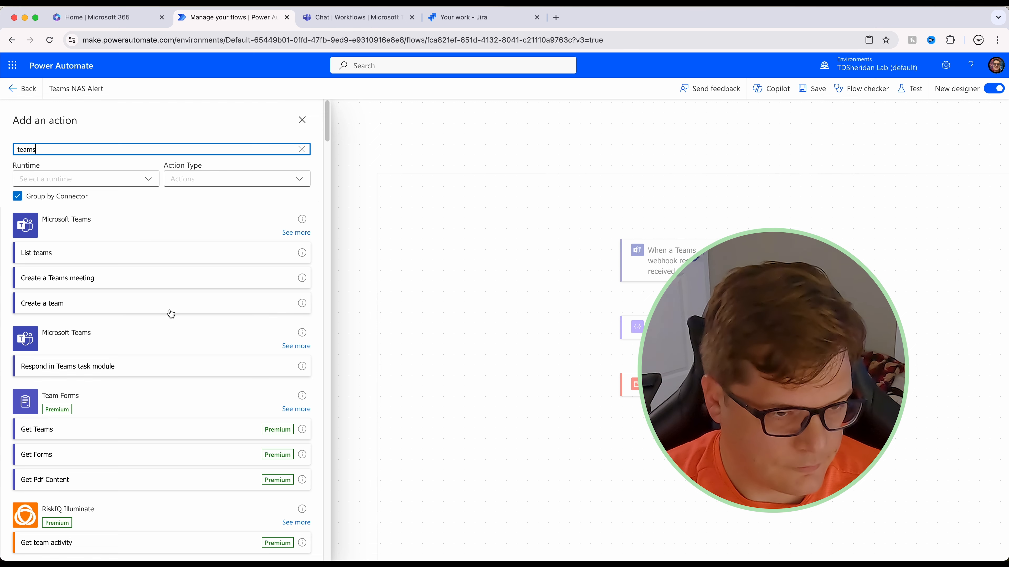
pyautogui.click(295, 232)
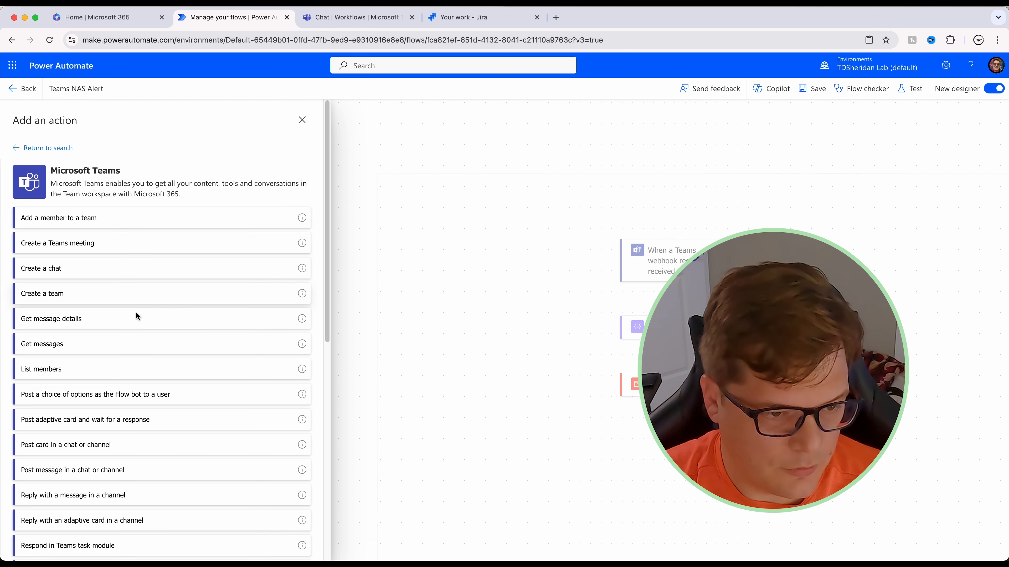
pyautogui.scroll(-1, 217, 370)
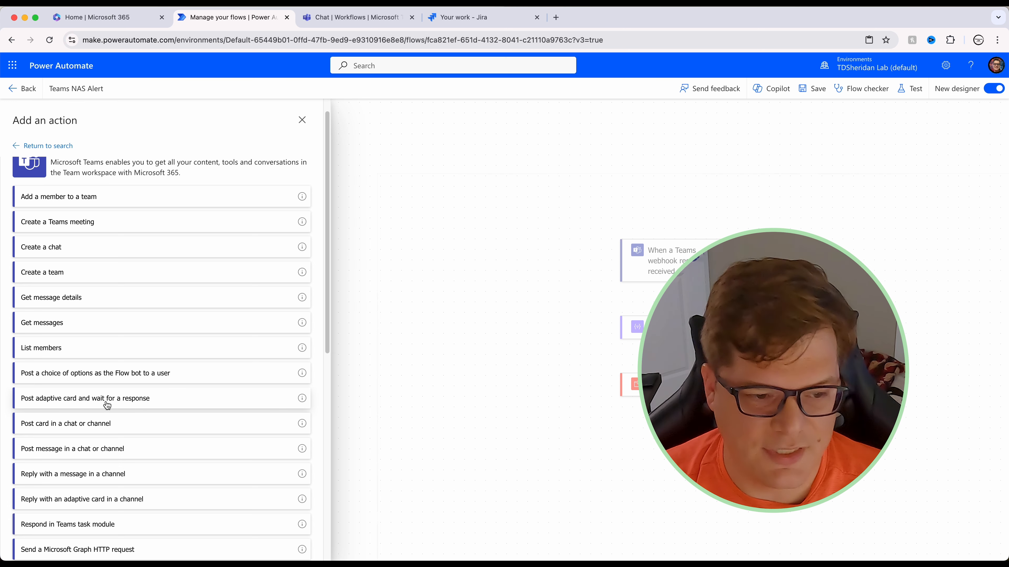
pyautogui.scroll(-1, 156, 386)
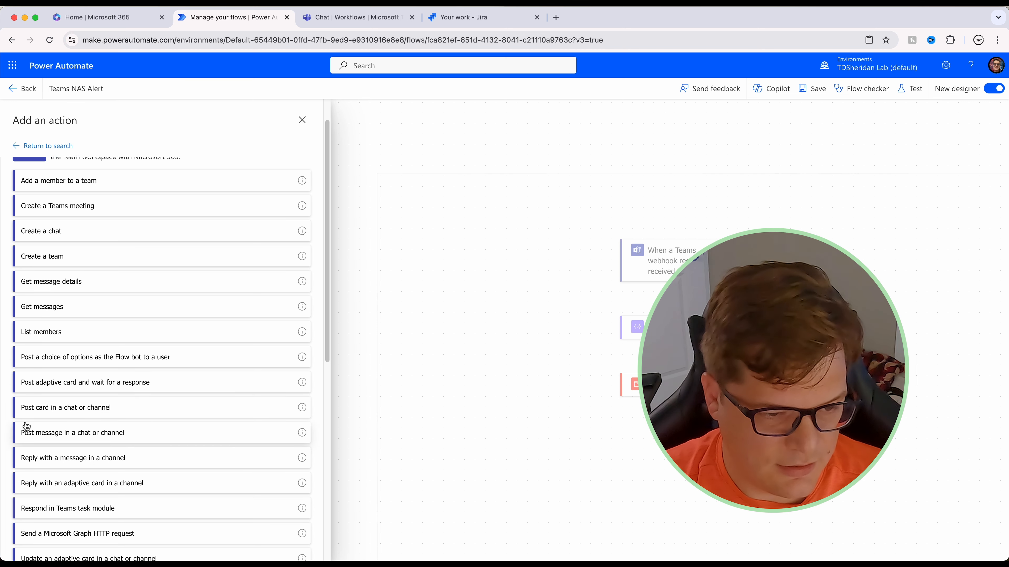
pyautogui.click(78, 414)
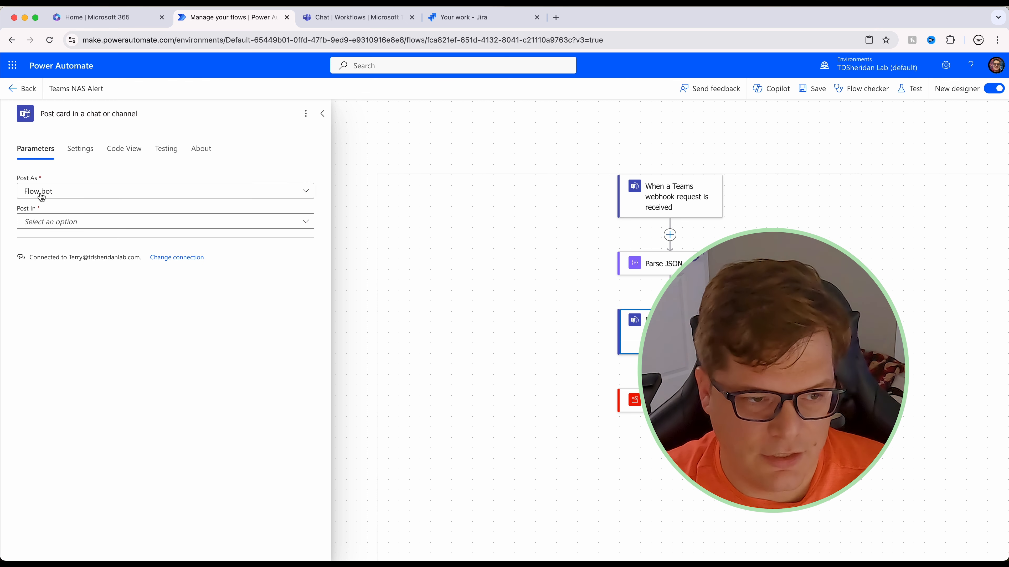
# Step: Set the Post card step to post as Flow bot into a Channel
pyautogui.click(181, 199)
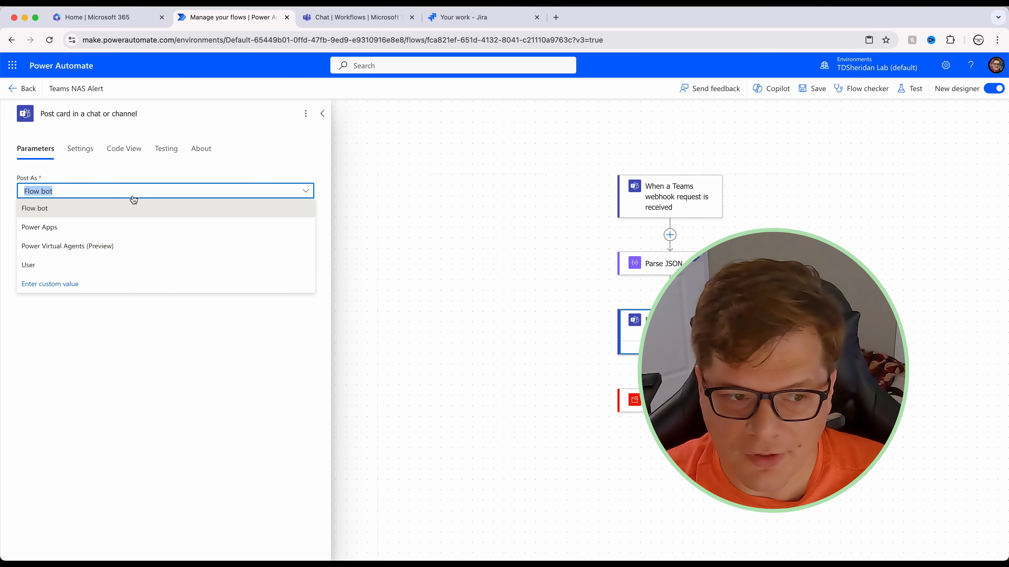
pyautogui.click(128, 205)
pyautogui.click(58, 222)
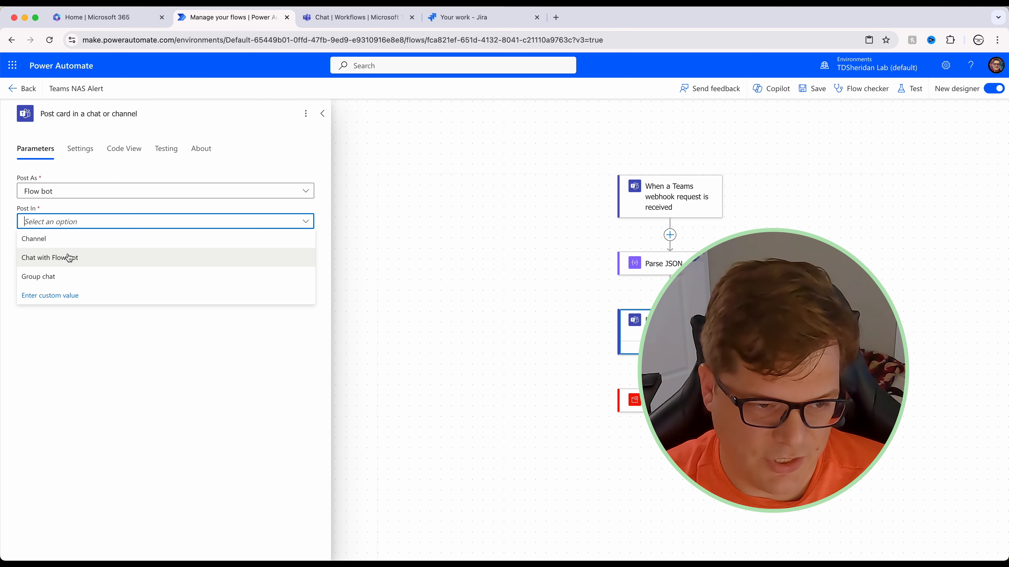
pyautogui.click(87, 247)
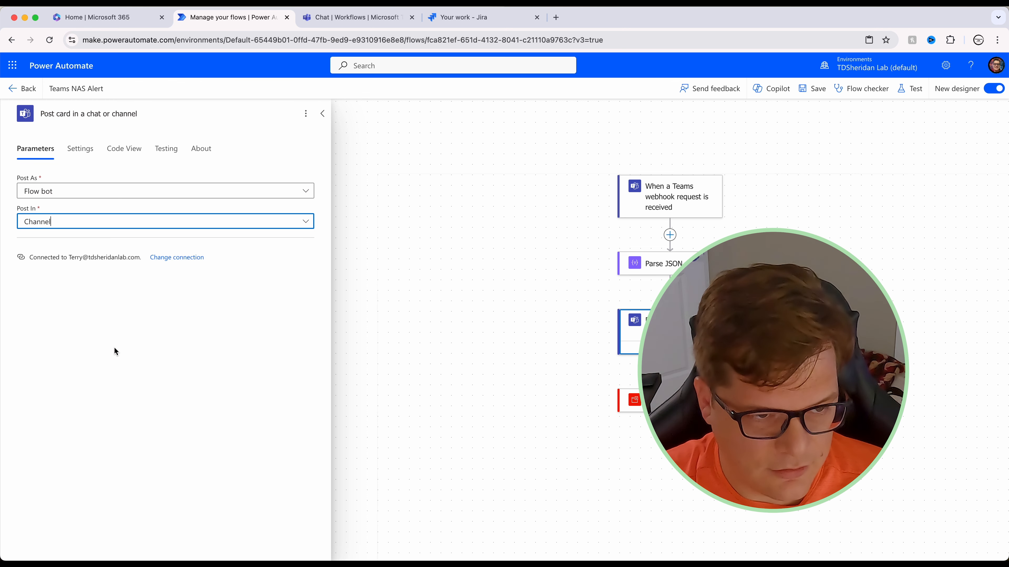
# Step: Target the Notifications channel of the TDS Workspace team and start on the Adaptive Card field
pyautogui.click(221, 257)
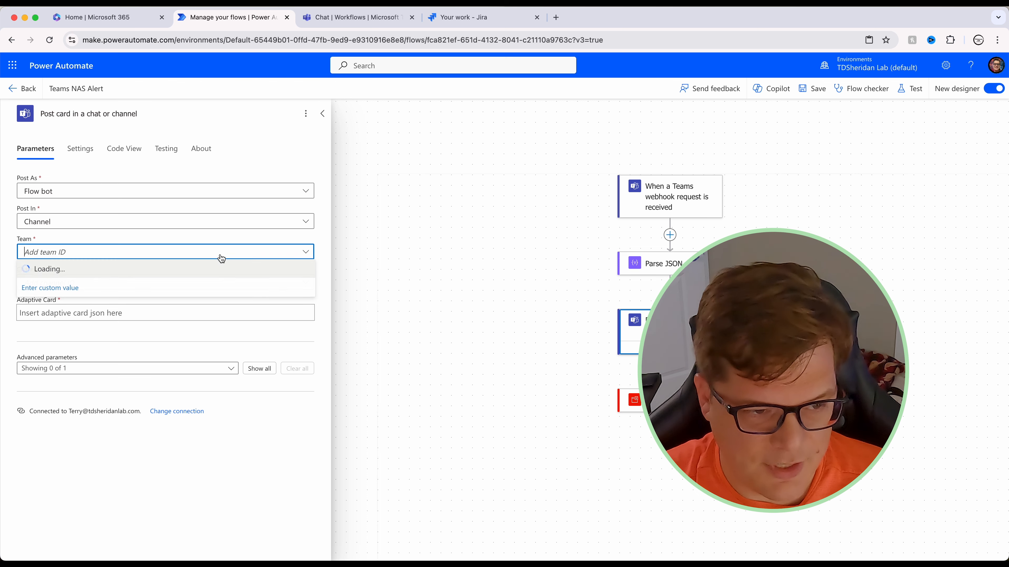
pyautogui.click(88, 288)
pyautogui.click(86, 282)
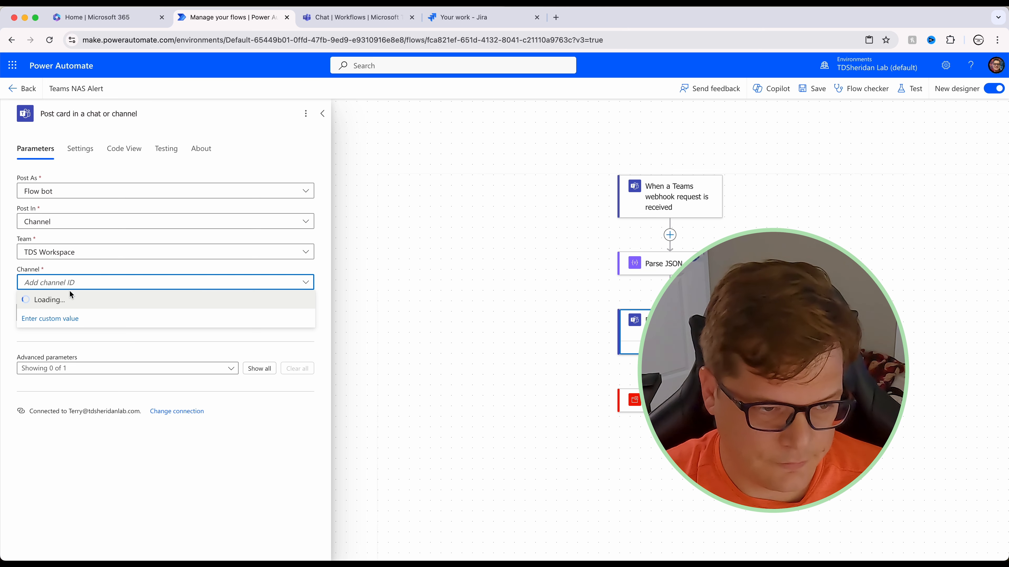
pyautogui.click(66, 325)
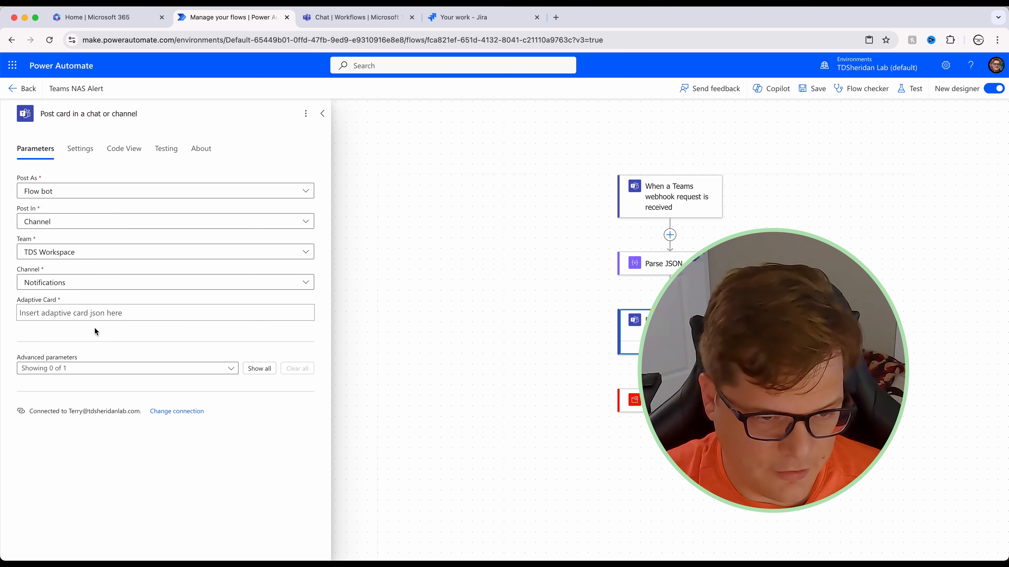
pyautogui.click(110, 316)
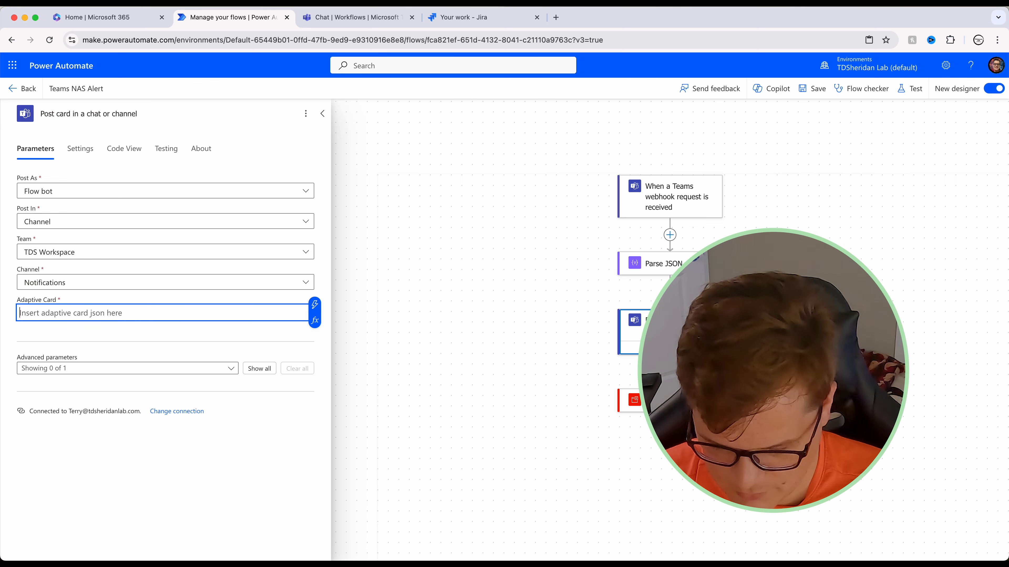
pyautogui.press('super+Tab')
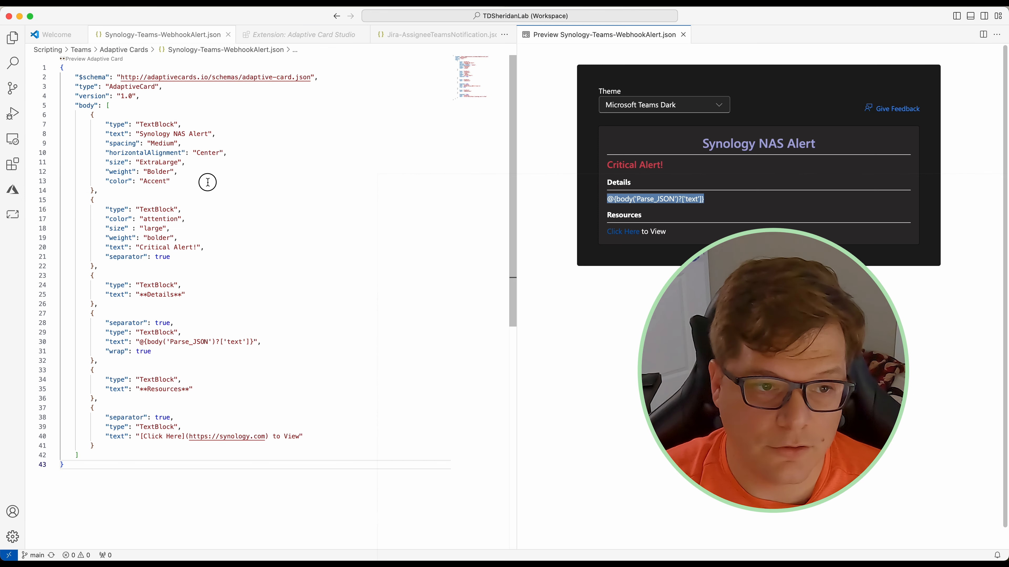
# Step: Copy the entire Synology NAS Alert card JSON in VS Code and close the editor
pyautogui.click(208, 182)
pyautogui.press('super+a')
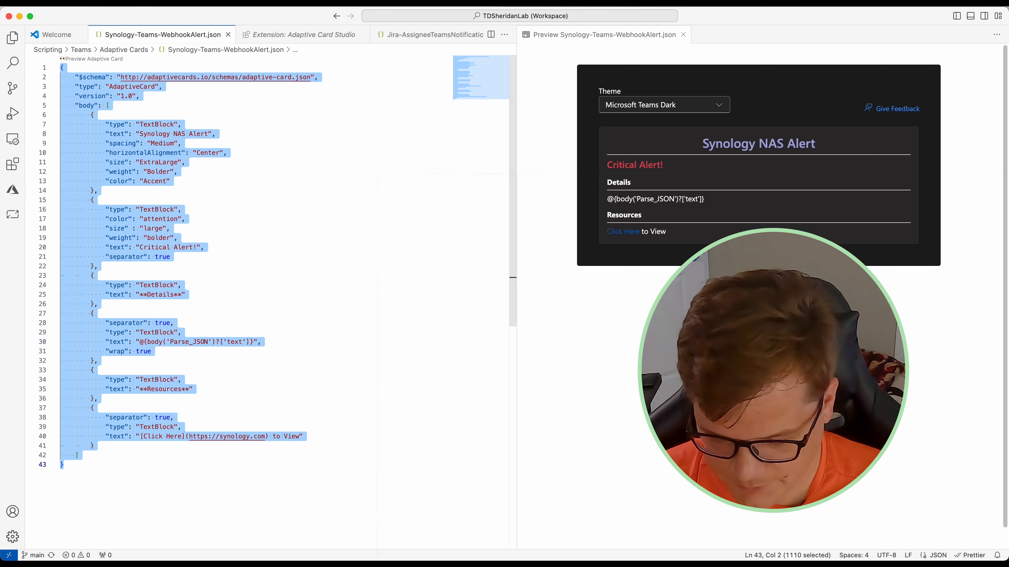
pyautogui.click(20, 17)
pyautogui.click(92, 312)
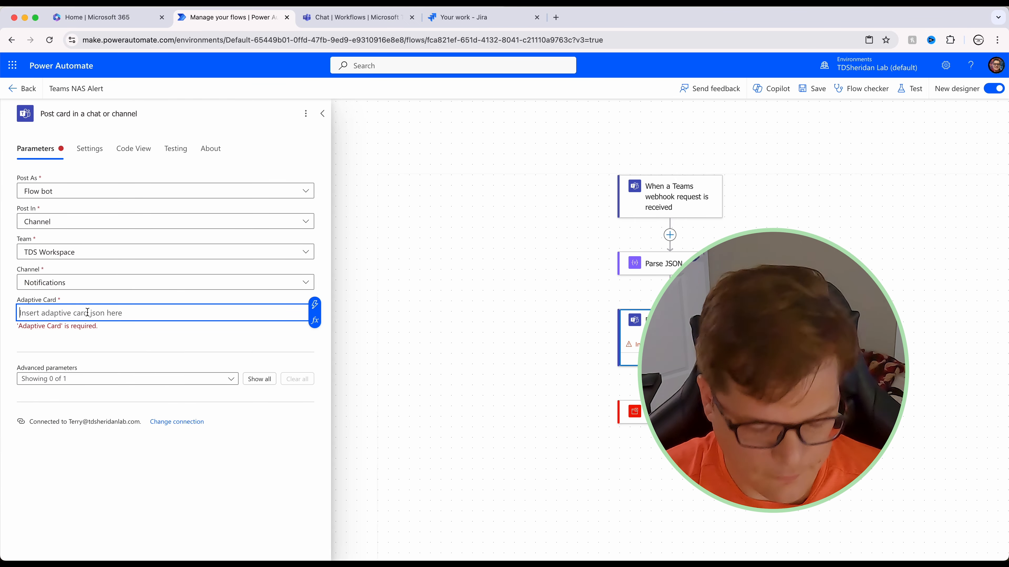
# Step: Paste the Synology NAS Alert card JSON into the Adaptive Card field
pyautogui.press('super+v')
pyautogui.scroll(5, 195, 388)
pyautogui.scroll(-7, 176, 323)
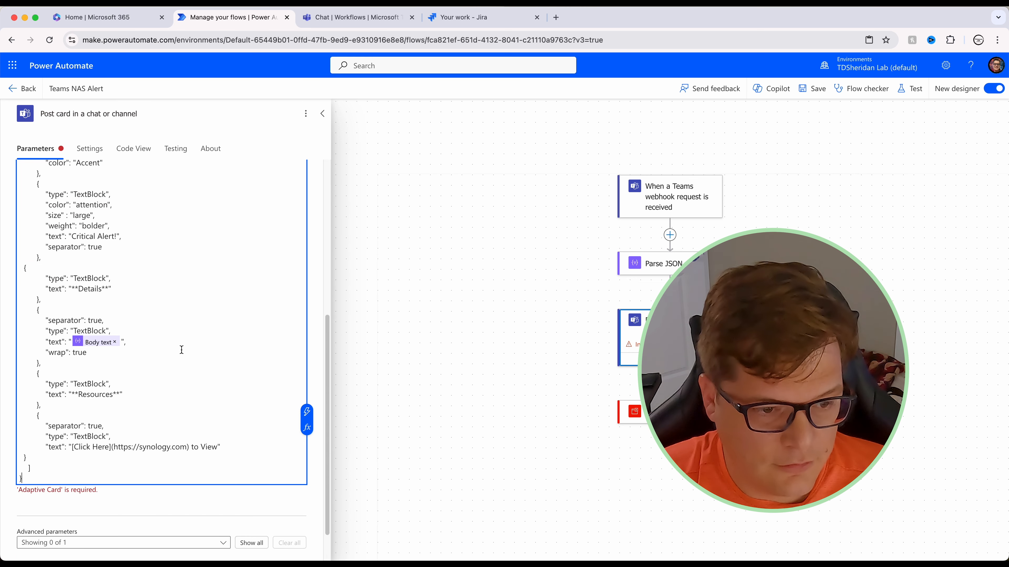
# Step: Remove the Body text token so the card's details text value is empty
pyautogui.click(115, 342)
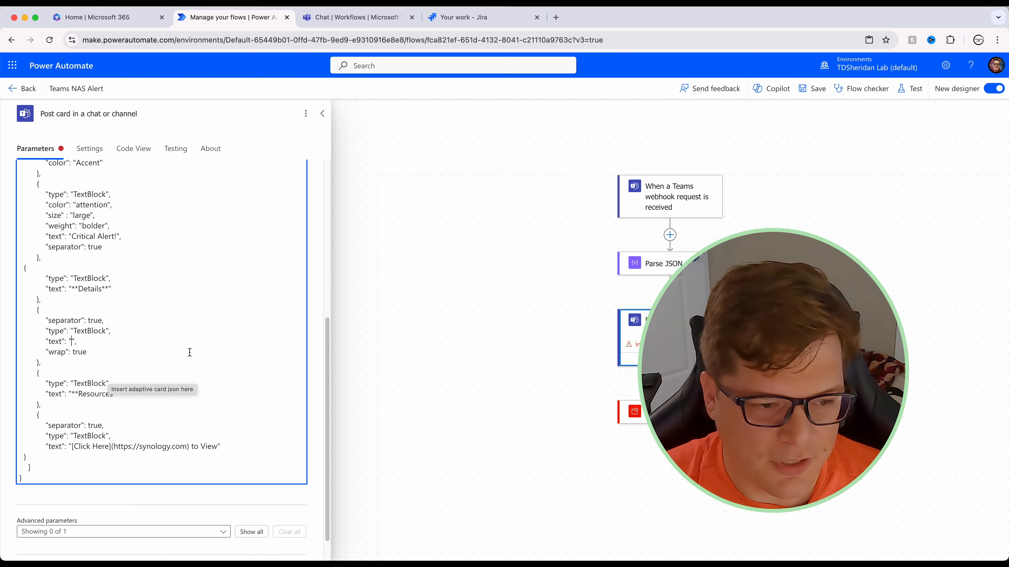
pyautogui.scroll(7, 194, 348)
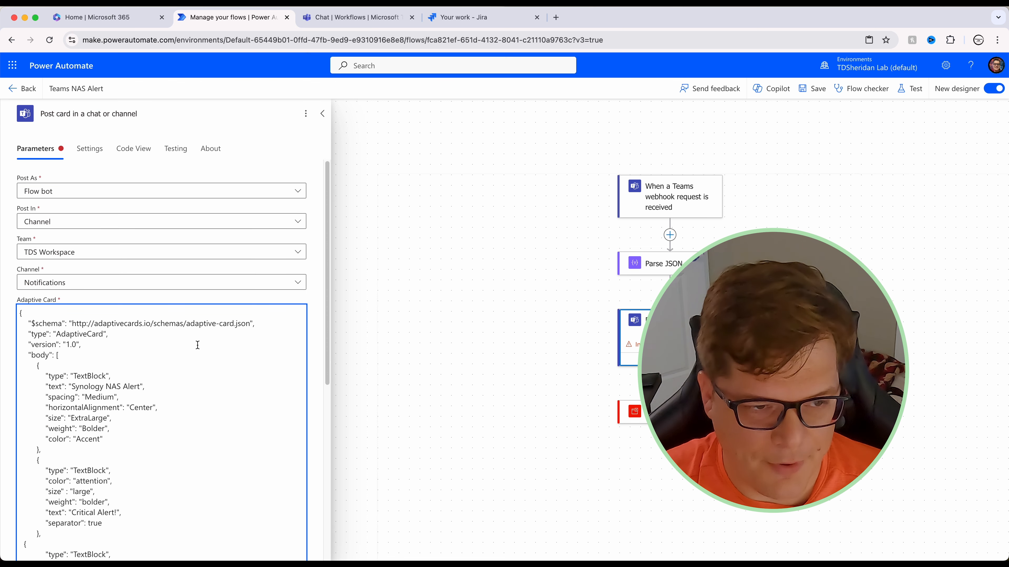
pyautogui.scroll(-5, 217, 241)
pyautogui.click(72, 365)
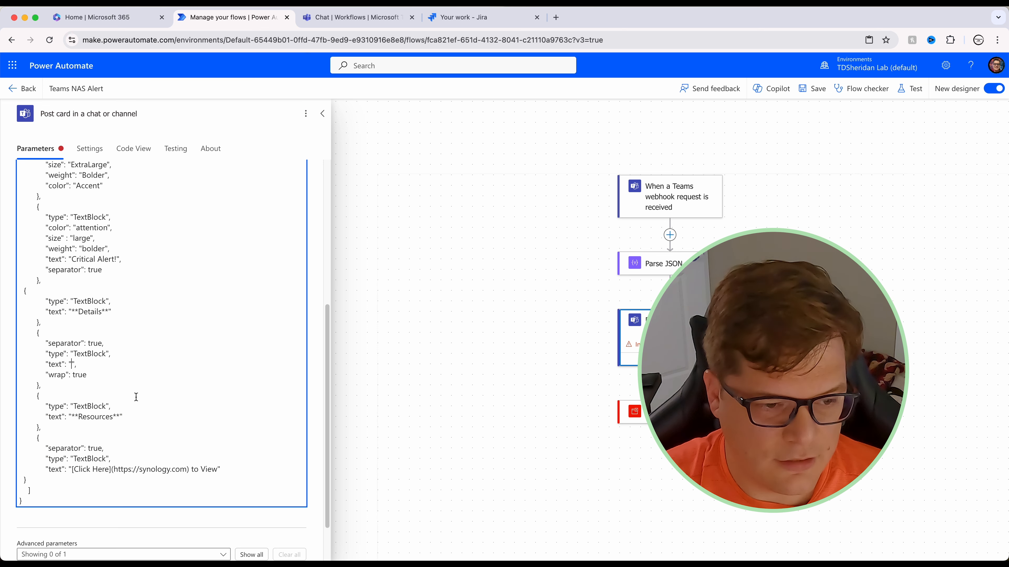
pyautogui.scroll(5, 252, 431)
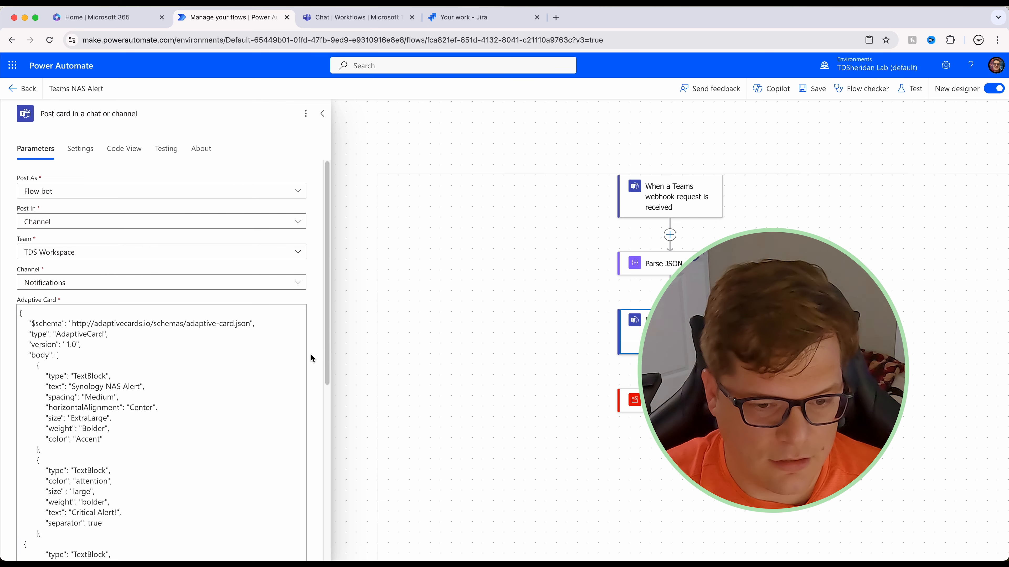
pyautogui.scroll(-3, 308, 355)
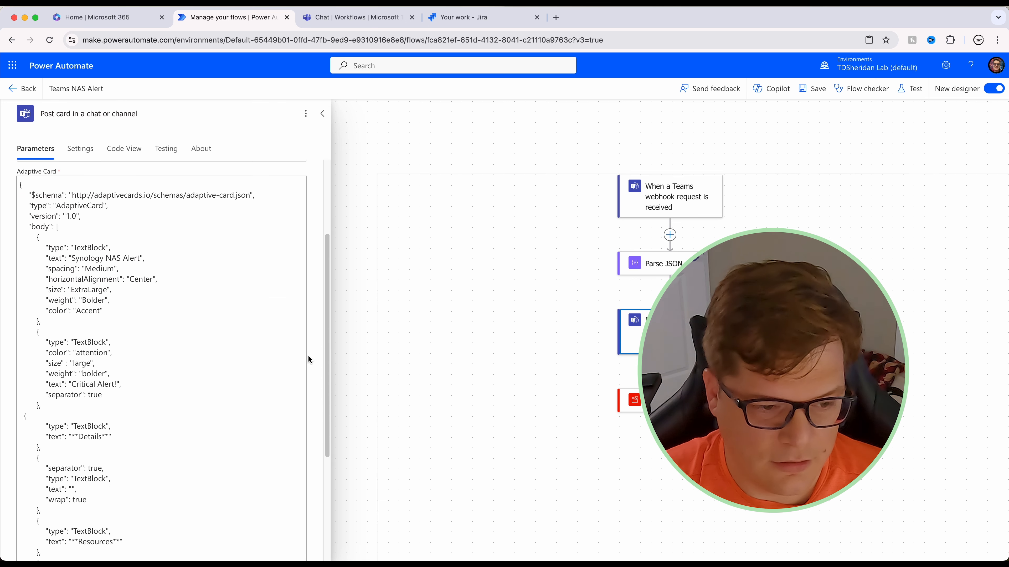
pyautogui.click(70, 497)
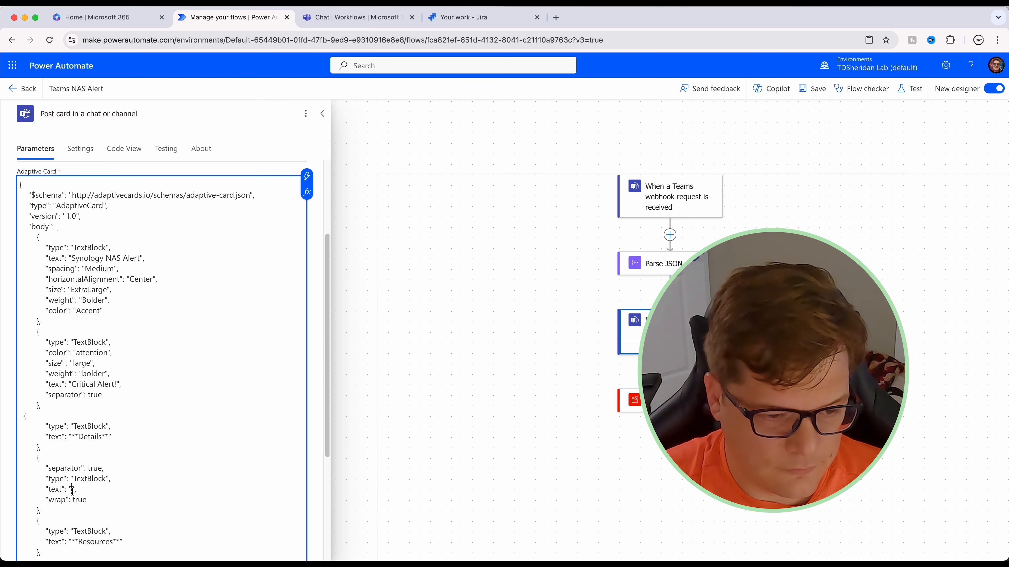
# Step: Fill the card's details text with the Parse JSON Body text value
pyautogui.click(307, 175)
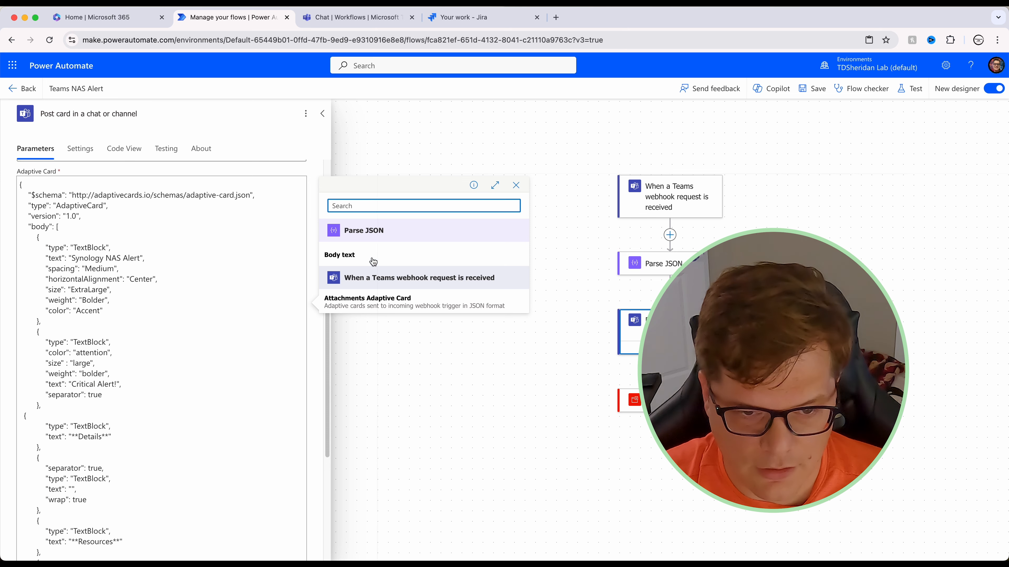
pyautogui.click(392, 224)
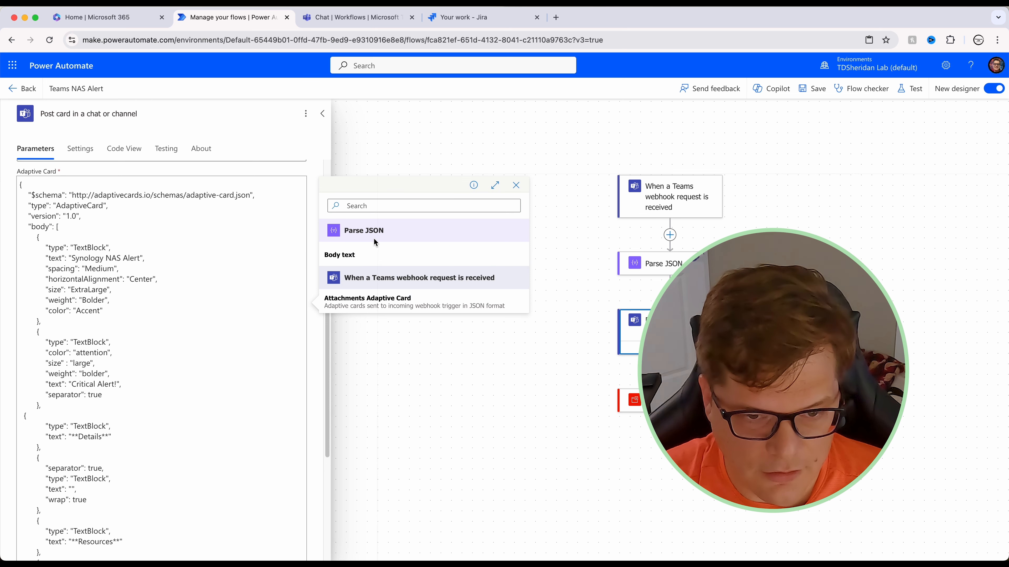
pyautogui.click(495, 185)
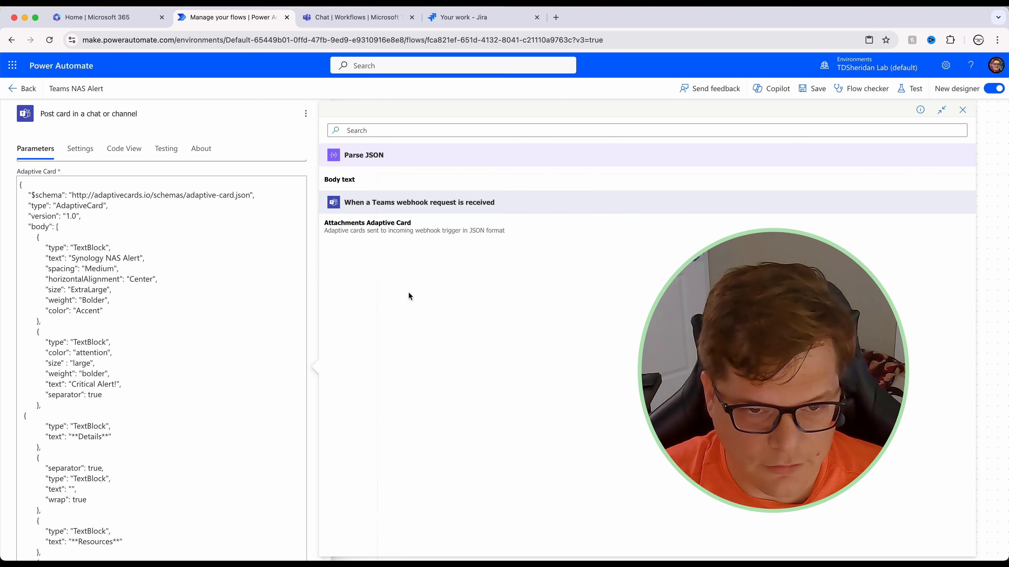
pyautogui.click(340, 181)
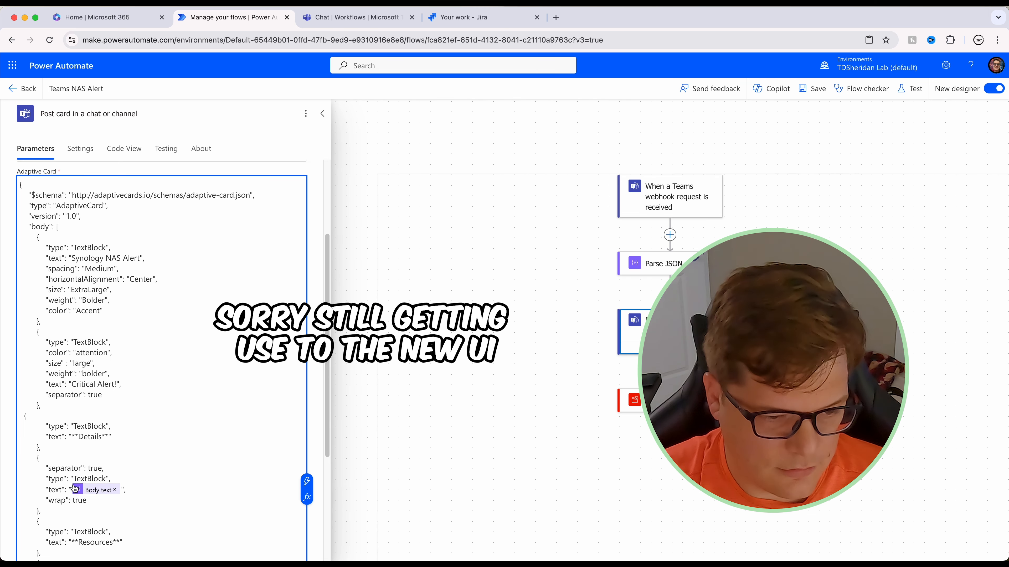
# Step: Check the synology.com link line in the card, then save the flow
pyautogui.scroll(-5, 225, 437)
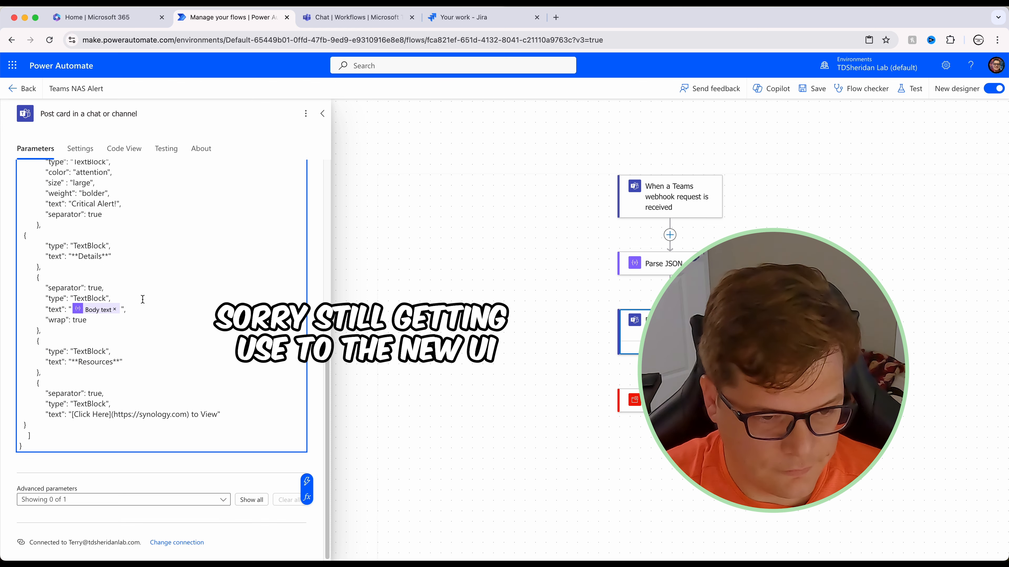
pyautogui.click(146, 414)
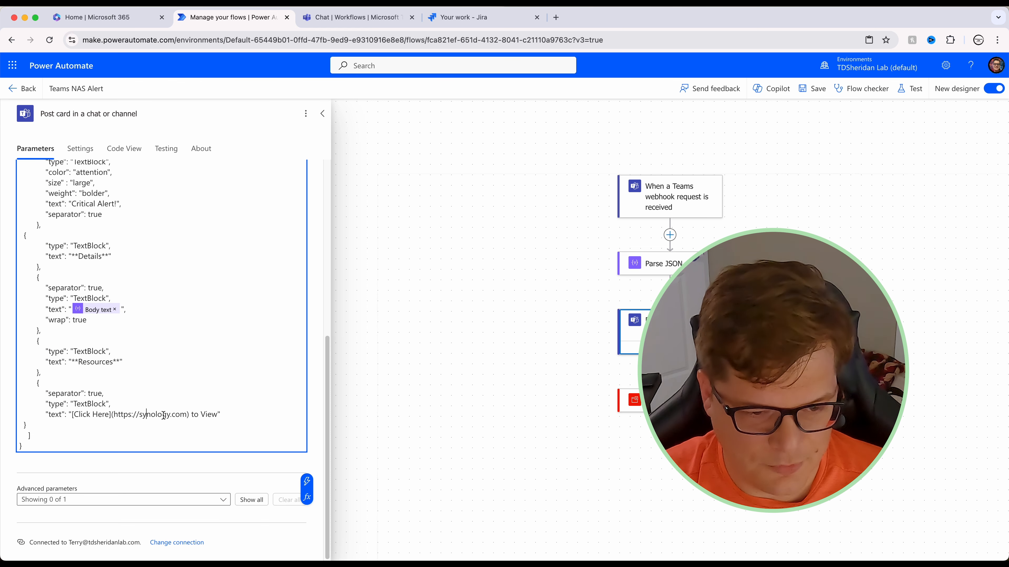
pyautogui.moveTo(187, 415); pyautogui.dragTo(117, 418)
pyautogui.click(147, 447)
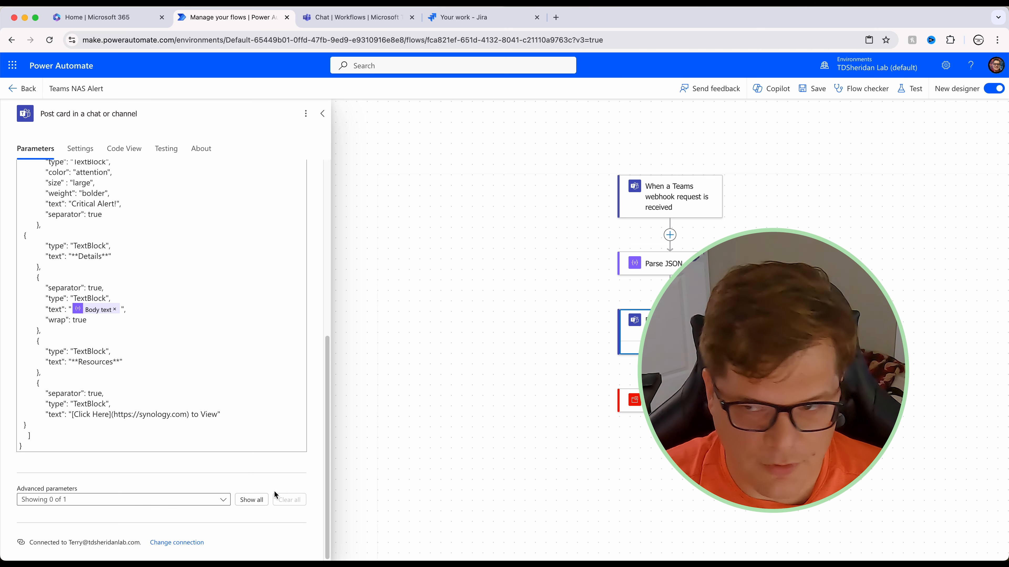
pyautogui.click(810, 88)
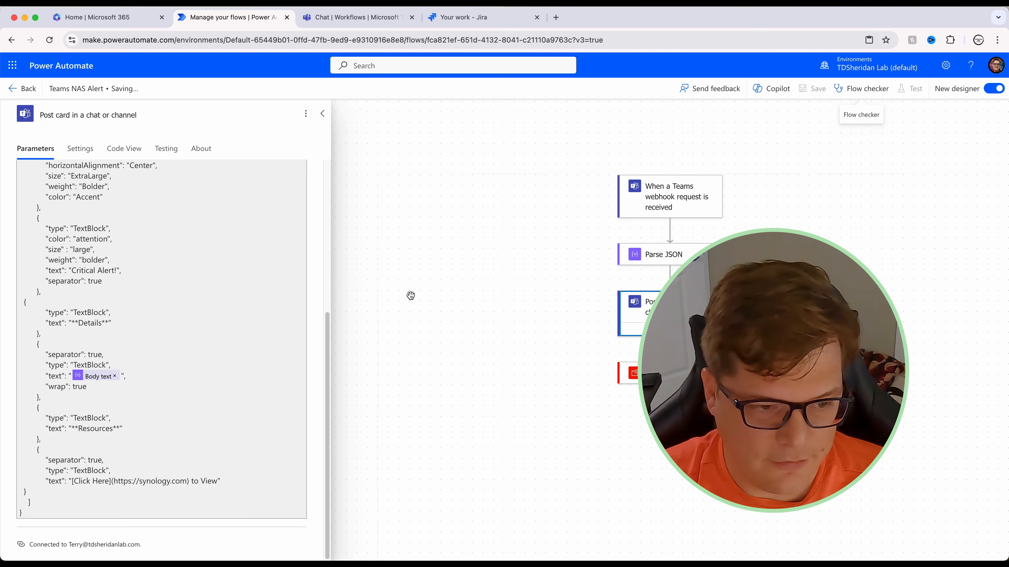
pyautogui.click(670, 423)
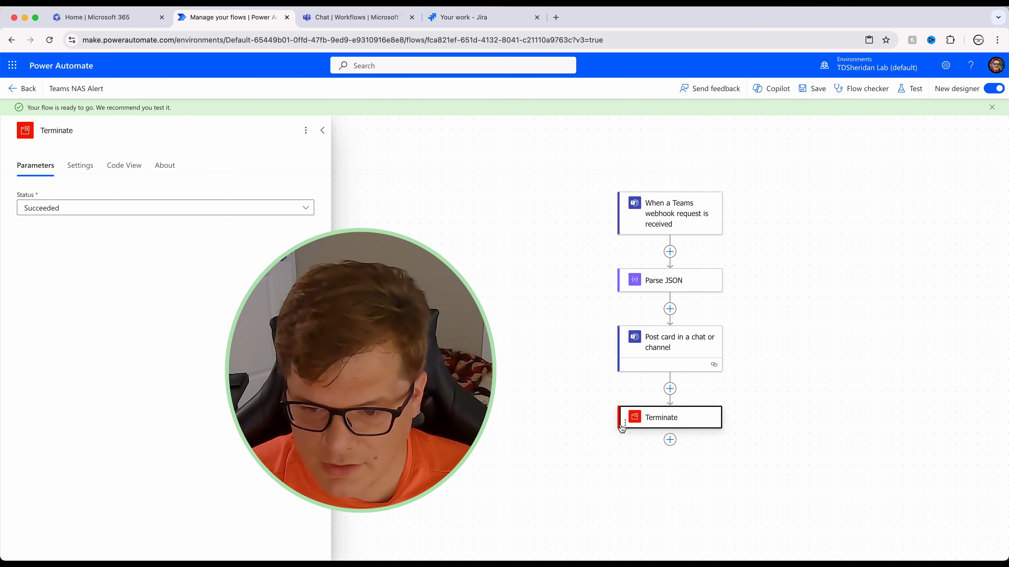
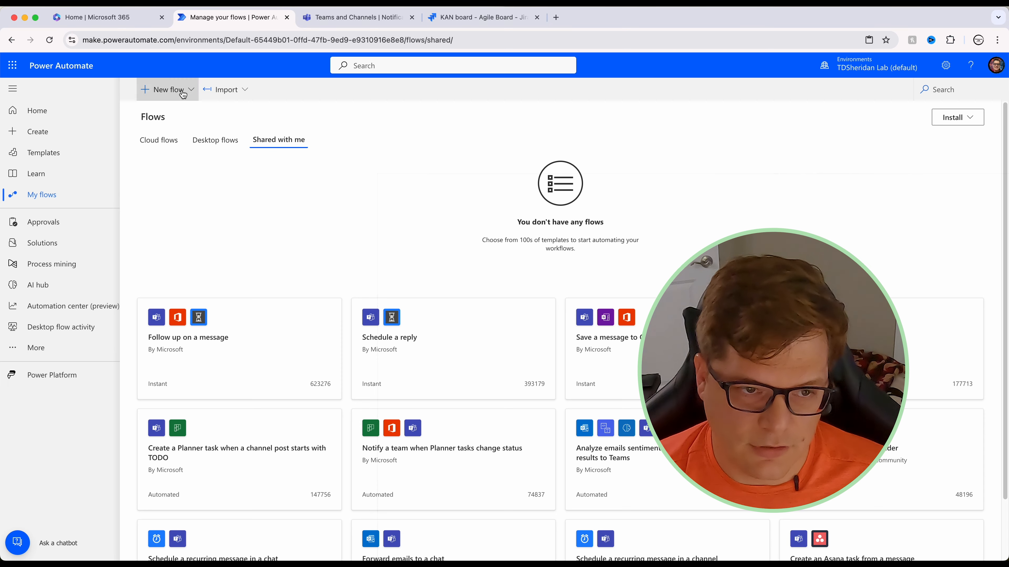
# Step: Choose Automated cloud flow from the New flow menu on My flows
pyautogui.click(210, 188)
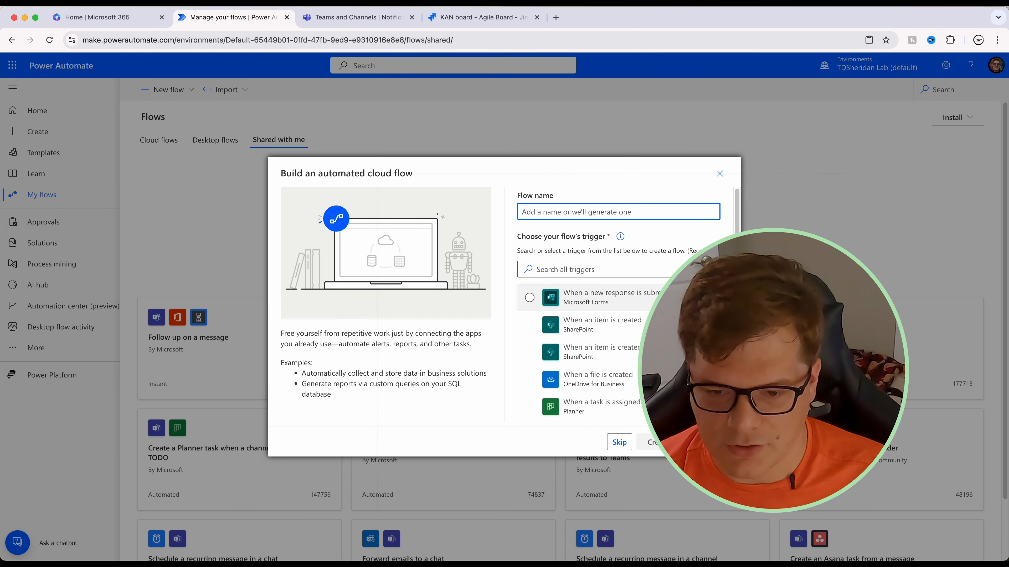
# Step: Skip trigger selection to reach the flow designer, then switch to the Jira KAN board tab
pyautogui.click(619, 442)
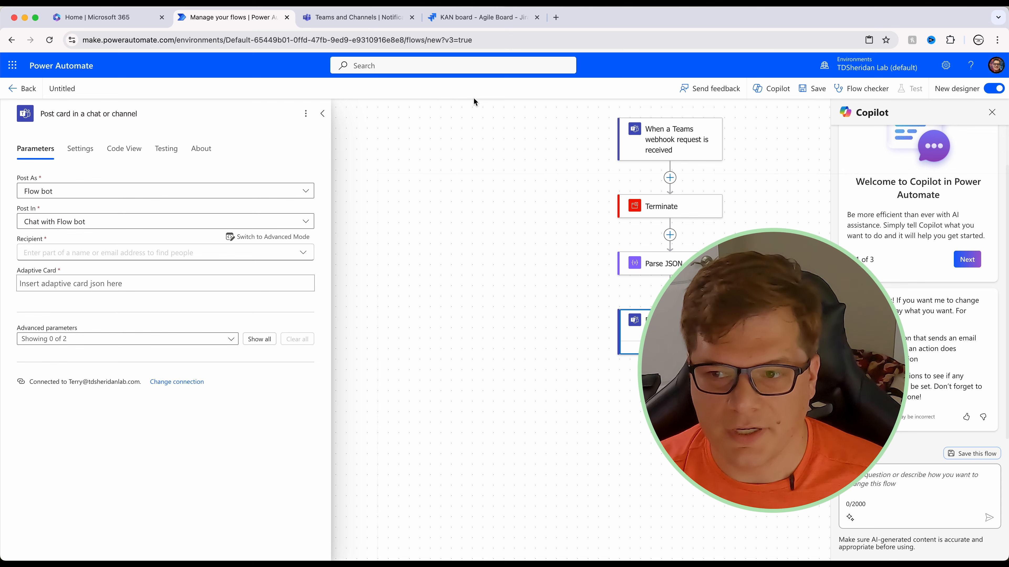
pyautogui.click(467, 24)
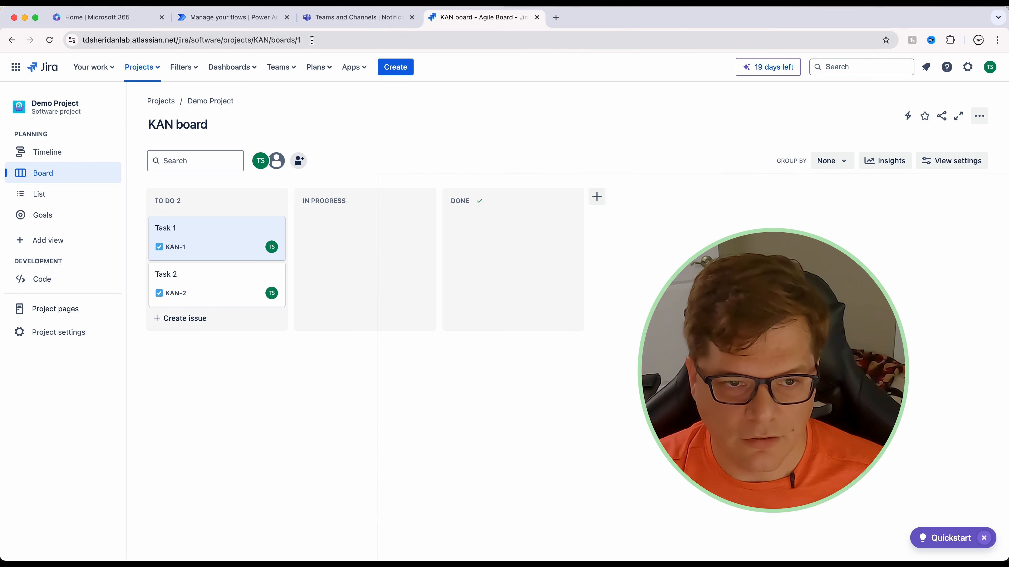
# Step: Review Task 1's details and URL, close it, and open the account's Profile and visibility page
pyautogui.click(219, 243)
pyautogui.moveTo(305, 37); pyautogui.dragTo(47, 42)
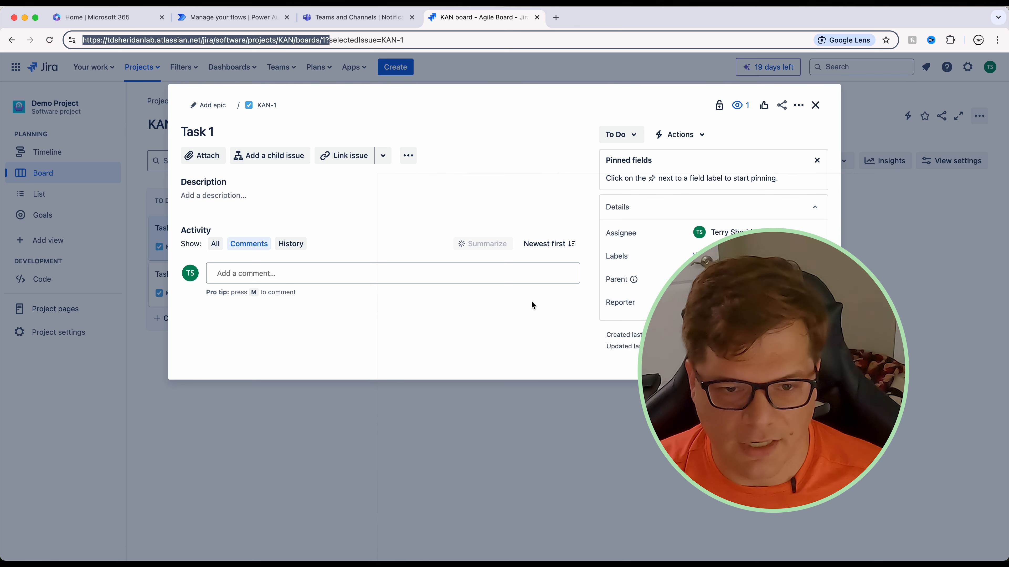
pyautogui.click(817, 105)
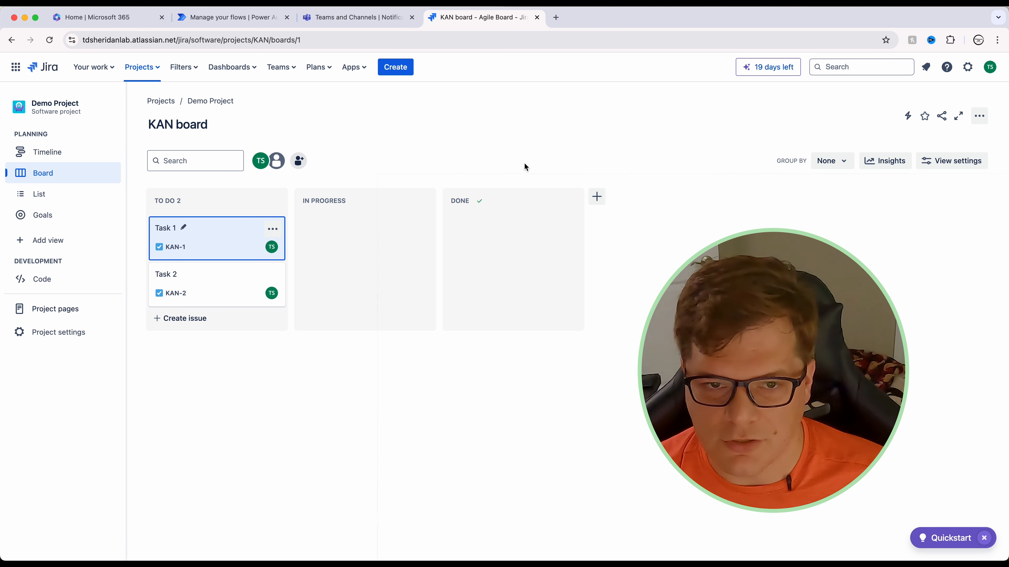
pyautogui.click(993, 72)
pyautogui.click(918, 148)
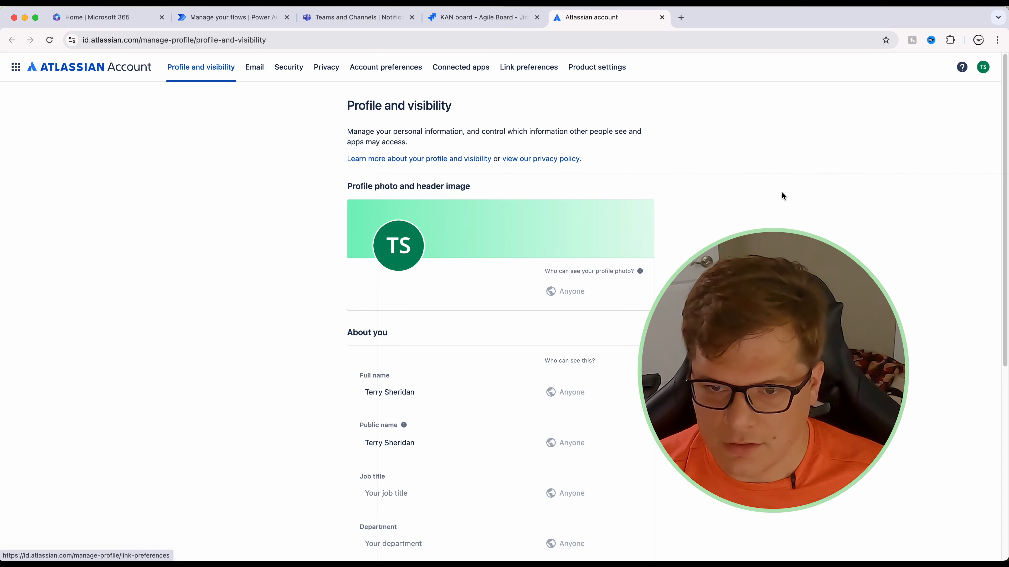
# Step: Scroll down to the Contact e-mail visibility setting, then return to the KAN board tab
pyautogui.scroll(-10, 724, 174)
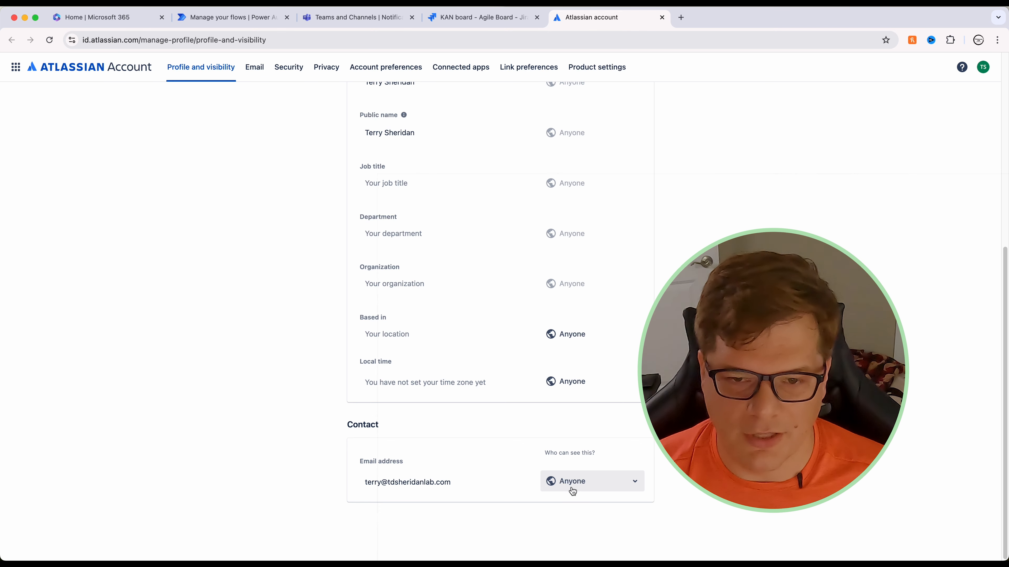
pyautogui.hotkey('ctrl', 'shift', 'Tab')
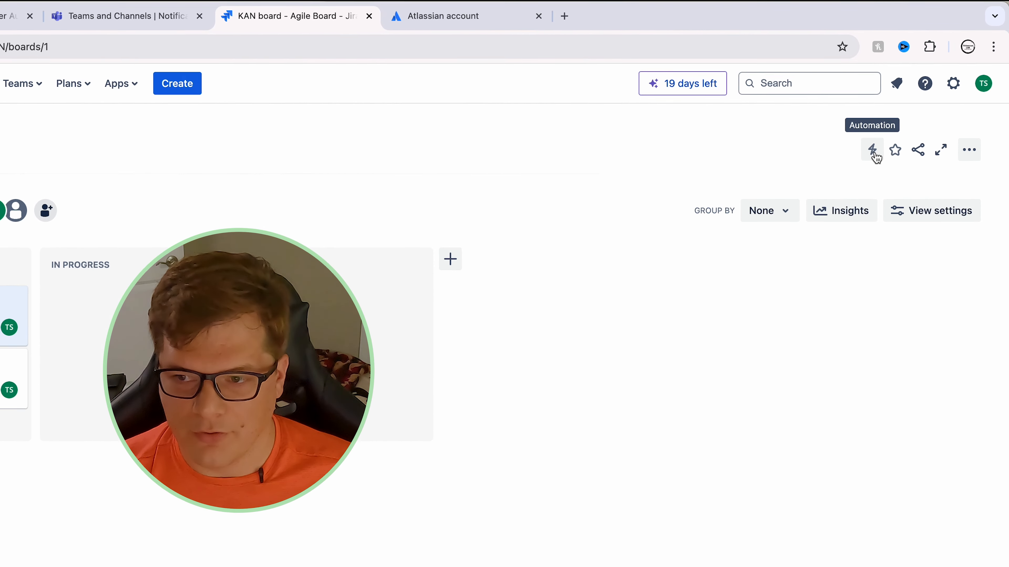
# Step: Choose Create automation from the board's Automation (lightning) menu
pyautogui.click(881, 146)
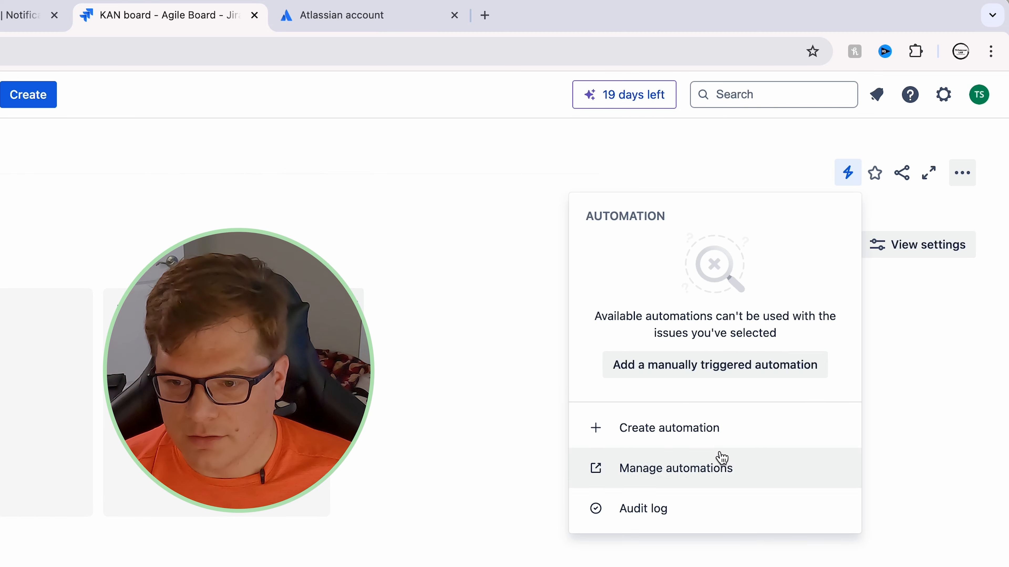
pyautogui.click(748, 436)
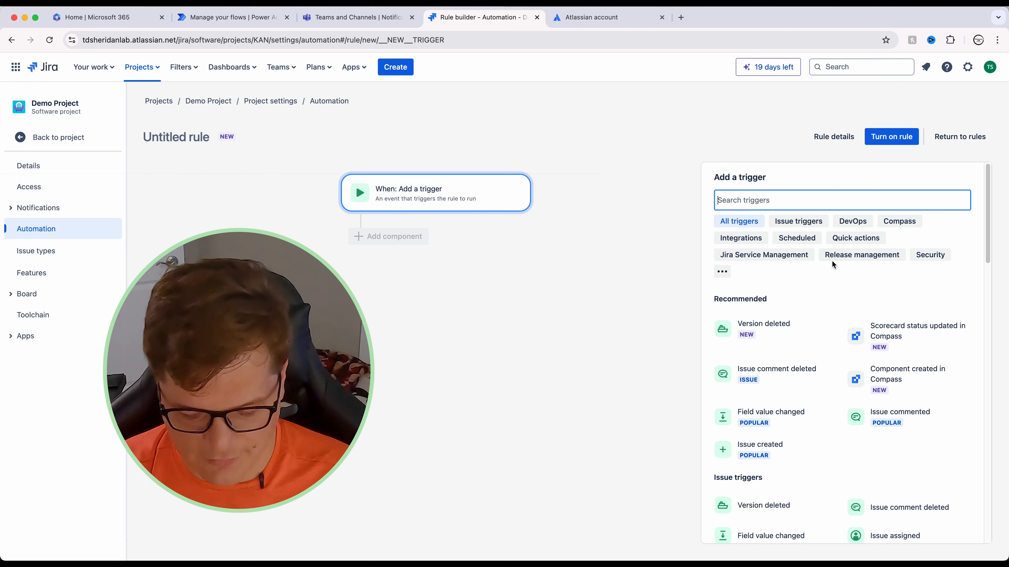
# Step: Set the rule's trigger to Issue assigned
pyautogui.write('web')
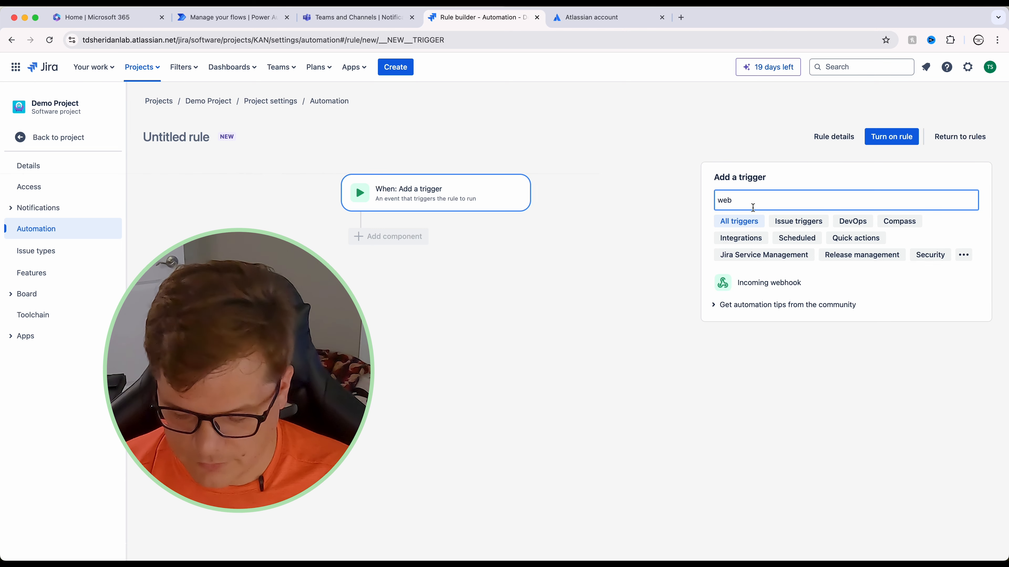
pyautogui.press('BackSpace')
pyautogui.press('BackSpace')
pyautogui.press('BackSpace')
pyautogui.write('as')
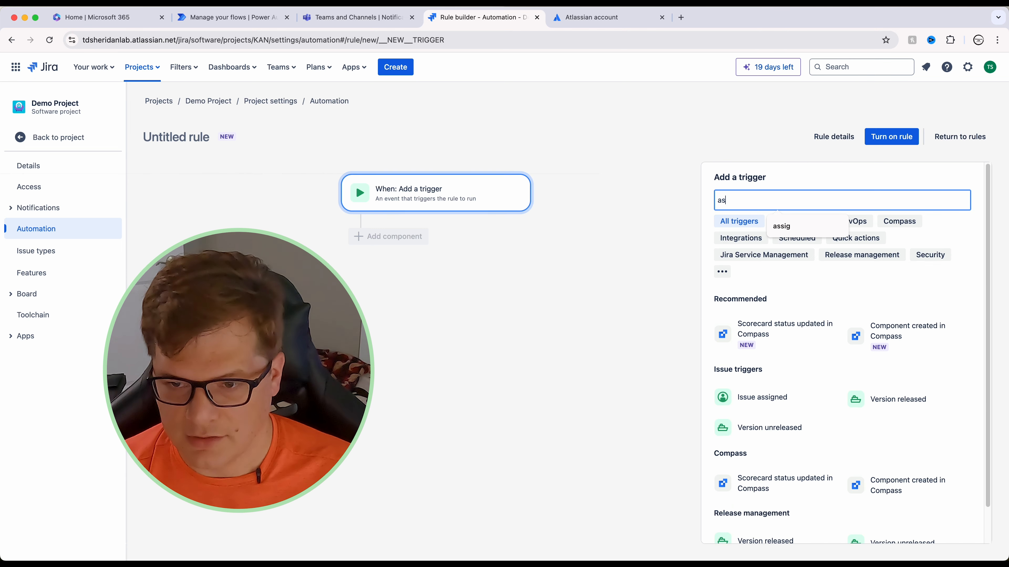
pyautogui.write('sig')
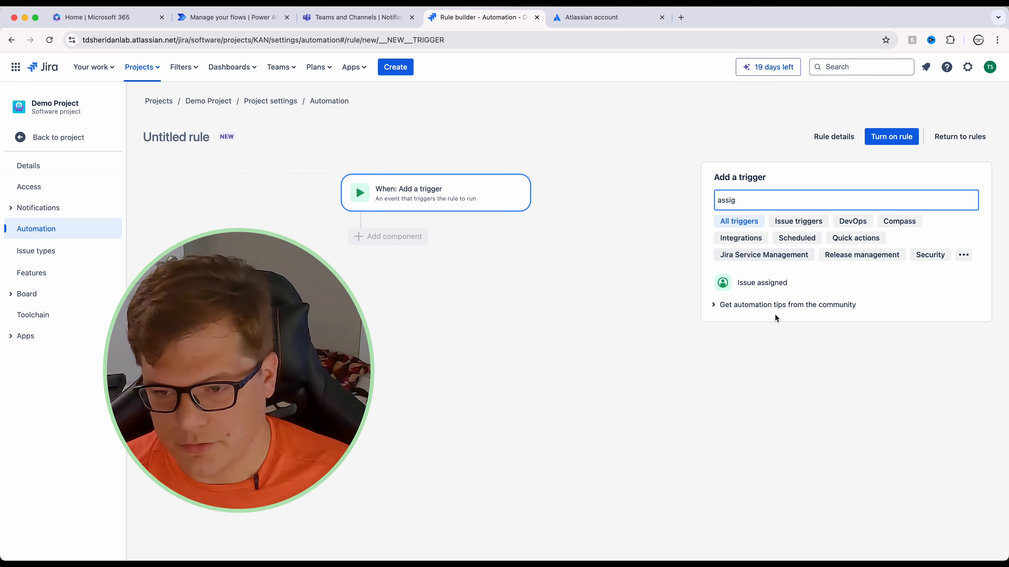
pyautogui.click(780, 283)
pyautogui.click(905, 239)
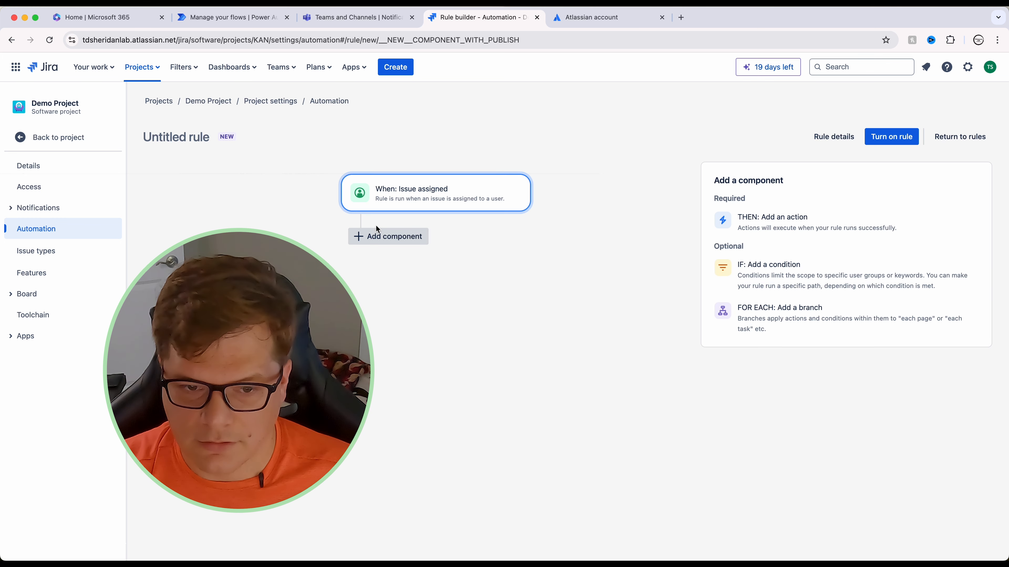
# Step: Add a THEN action step below the trigger and search actions for 'send'
pyautogui.click(383, 238)
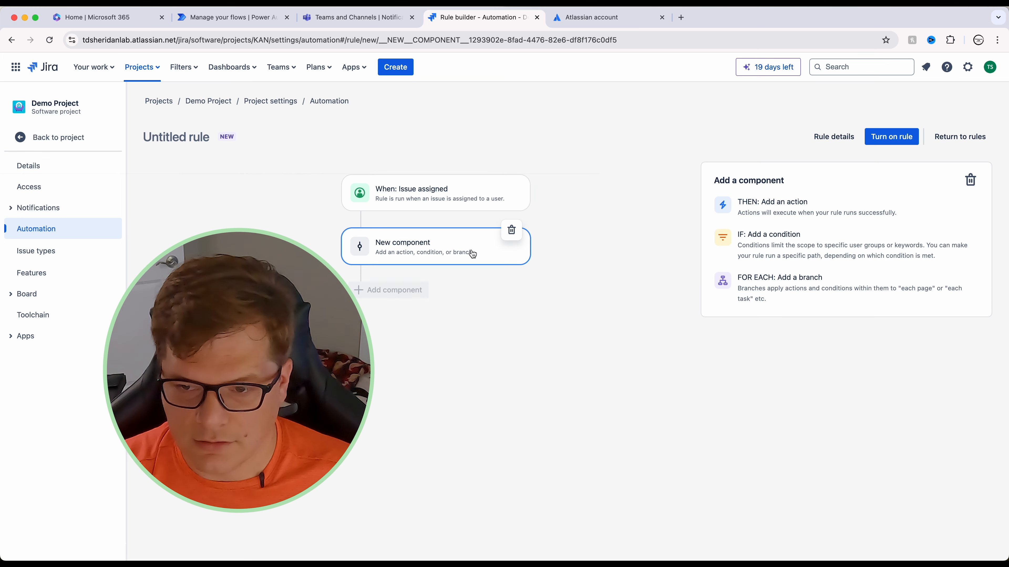
pyautogui.click(783, 210)
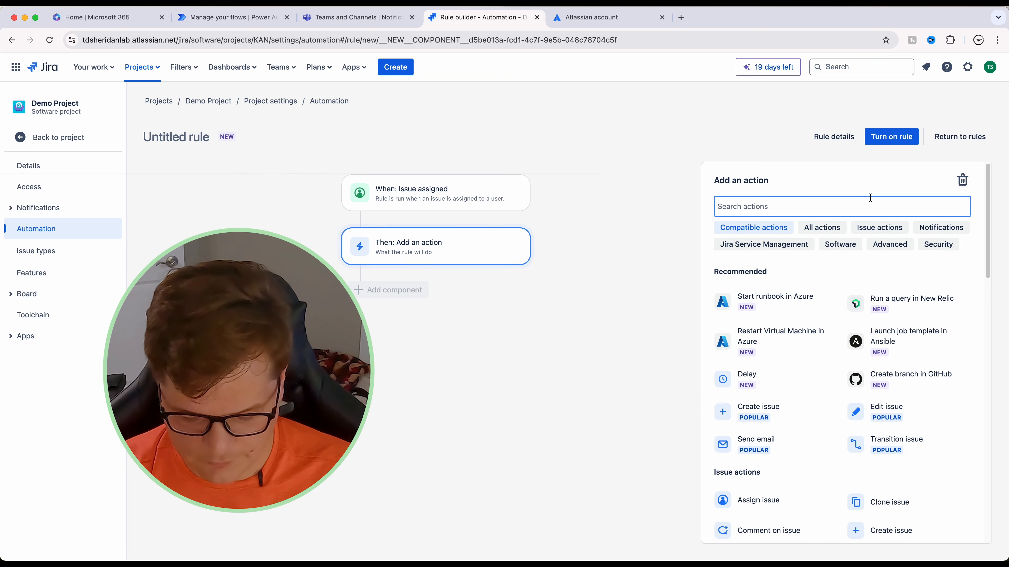
pyautogui.write('send')
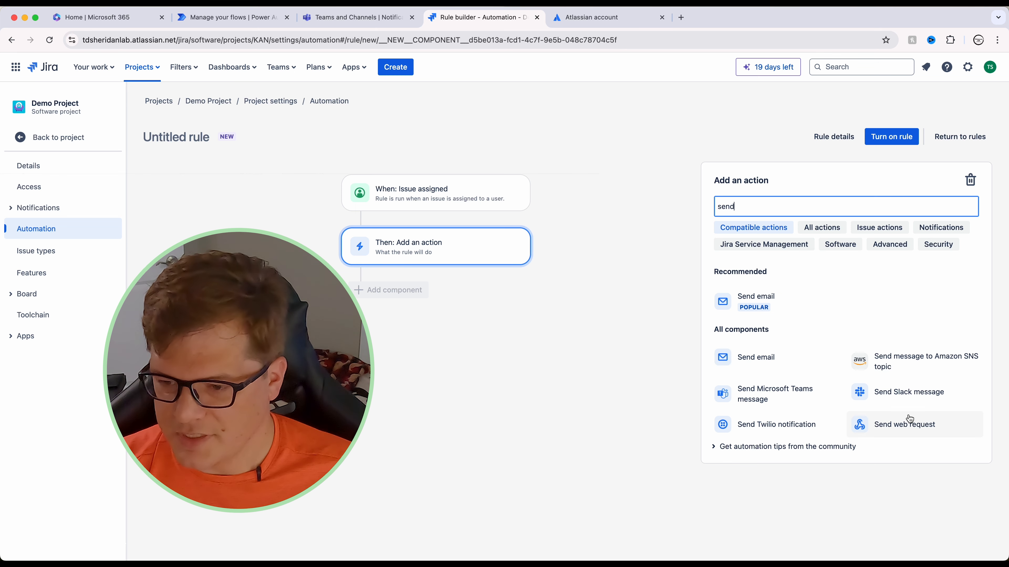
# Step: Add a Send web request action using POST with Issue data (Automation format) body
pyautogui.click(887, 429)
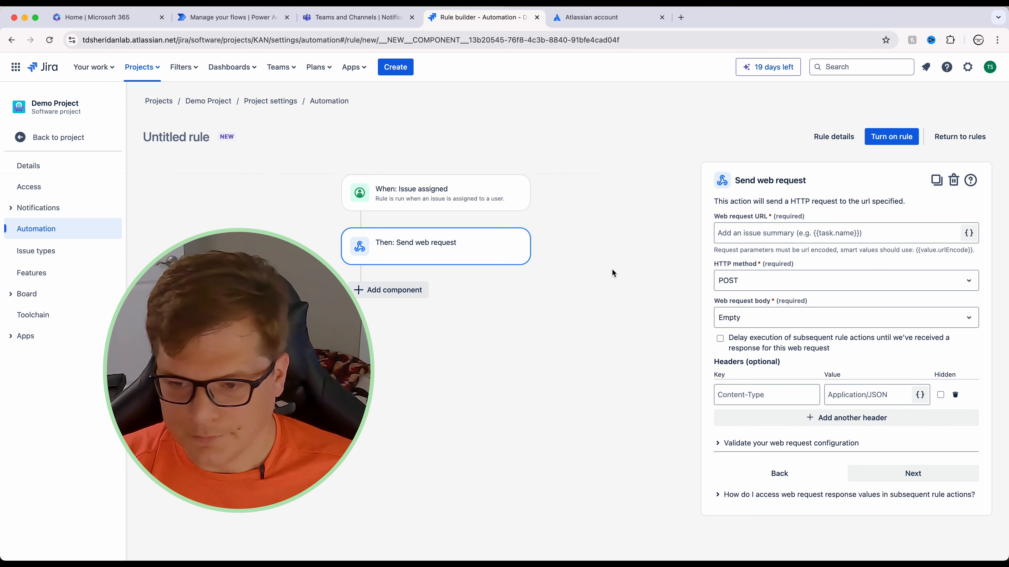
pyautogui.click(759, 285)
pyautogui.click(761, 287)
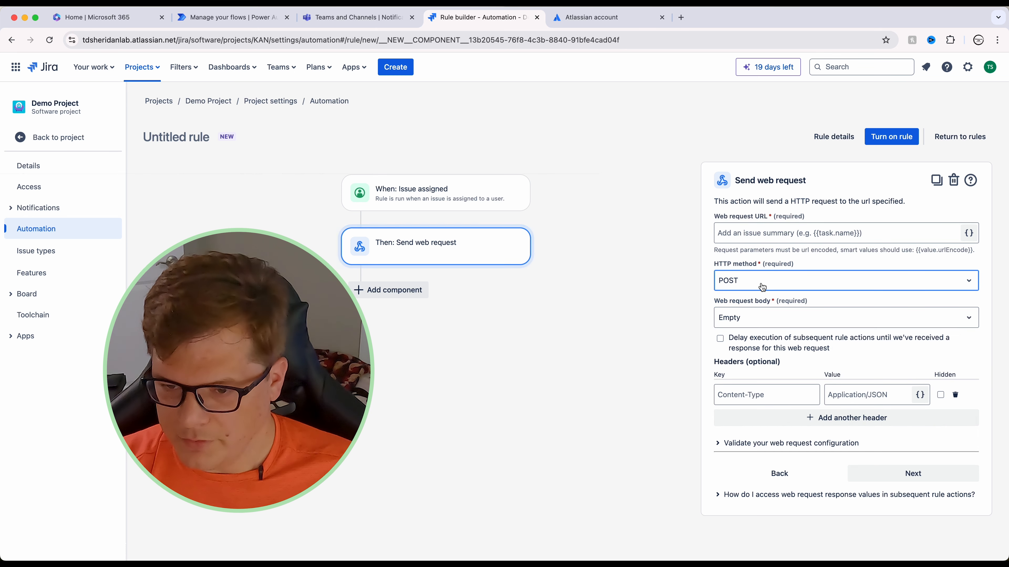
pyautogui.click(762, 316)
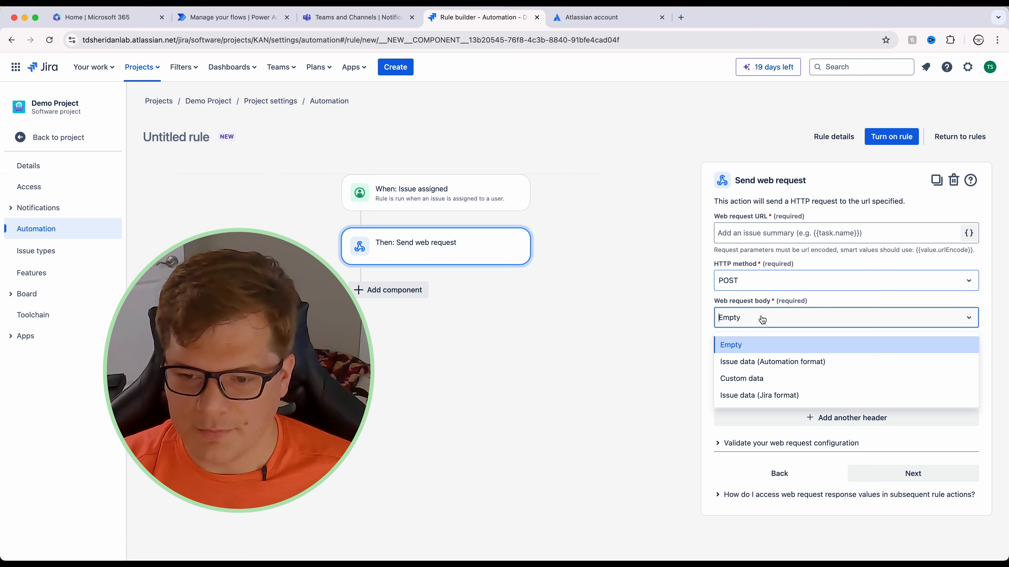
pyautogui.click(773, 362)
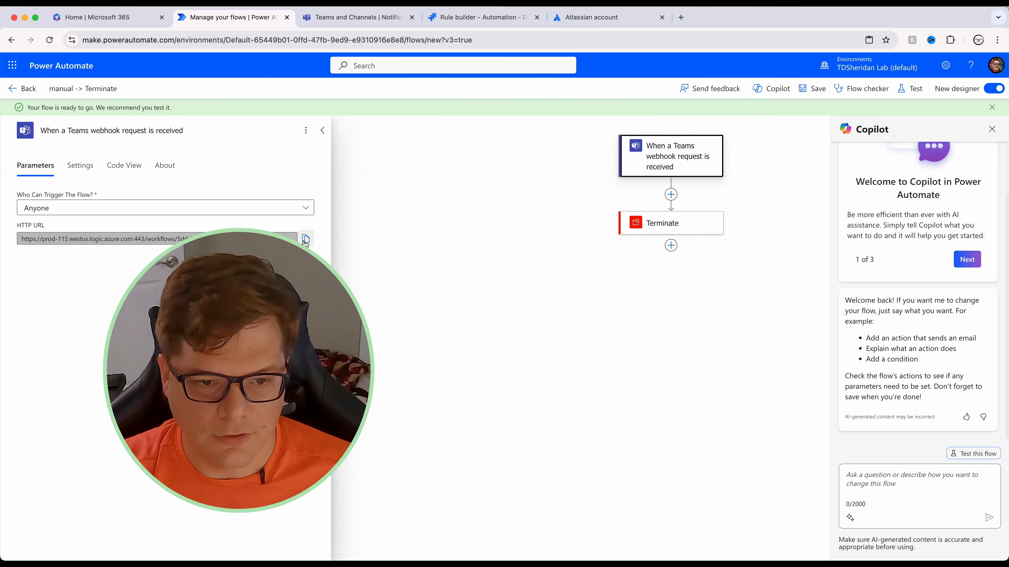
# Step: Paste the Power Automate flow's HTTP trigger URL as the request URL and finish the action
pyautogui.click(306, 240)
pyautogui.click(477, 17)
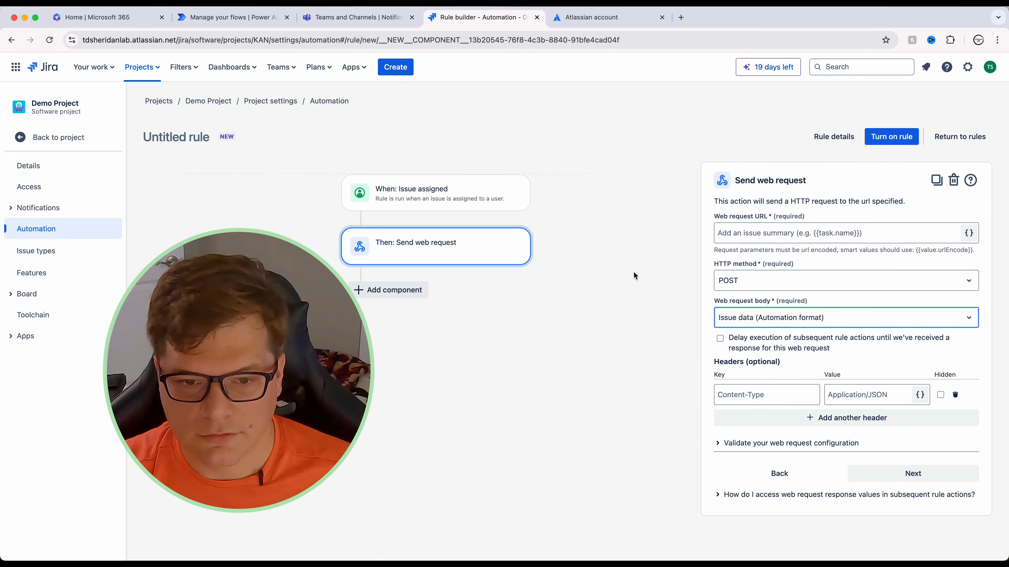
pyautogui.click(772, 232)
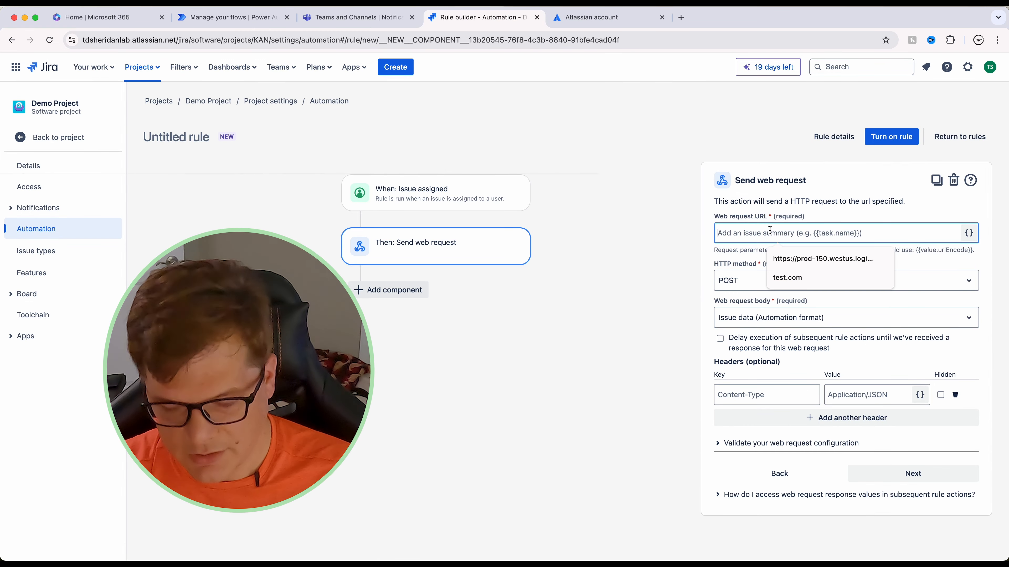
pyautogui.click(453, 381)
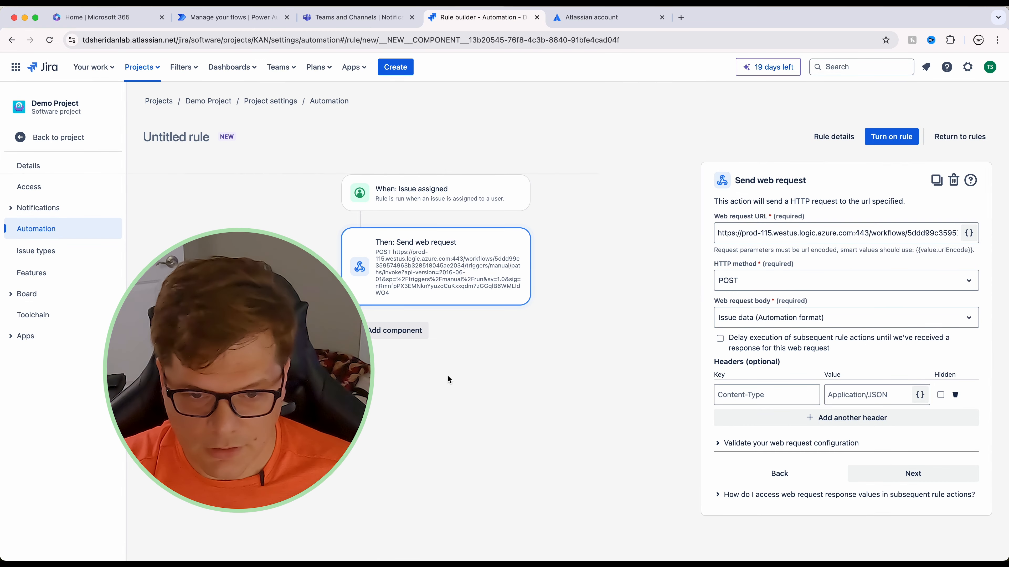
pyautogui.click(913, 479)
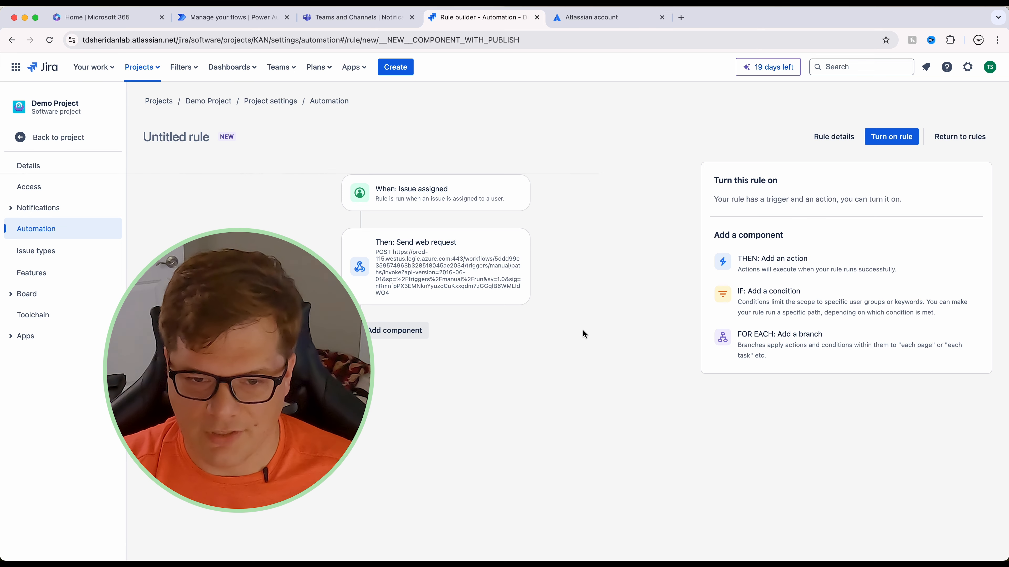
# Step: Name the rule 'YouTube Video Rule', turn it on, and return to the KAN board
pyautogui.click(904, 141)
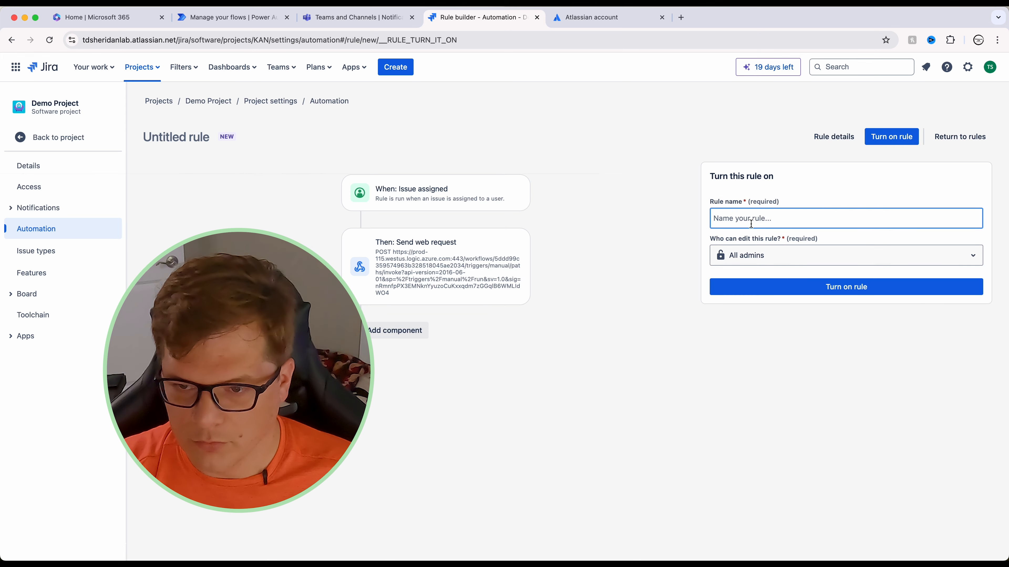
pyautogui.click(750, 224)
pyautogui.write('YouTube Vd')
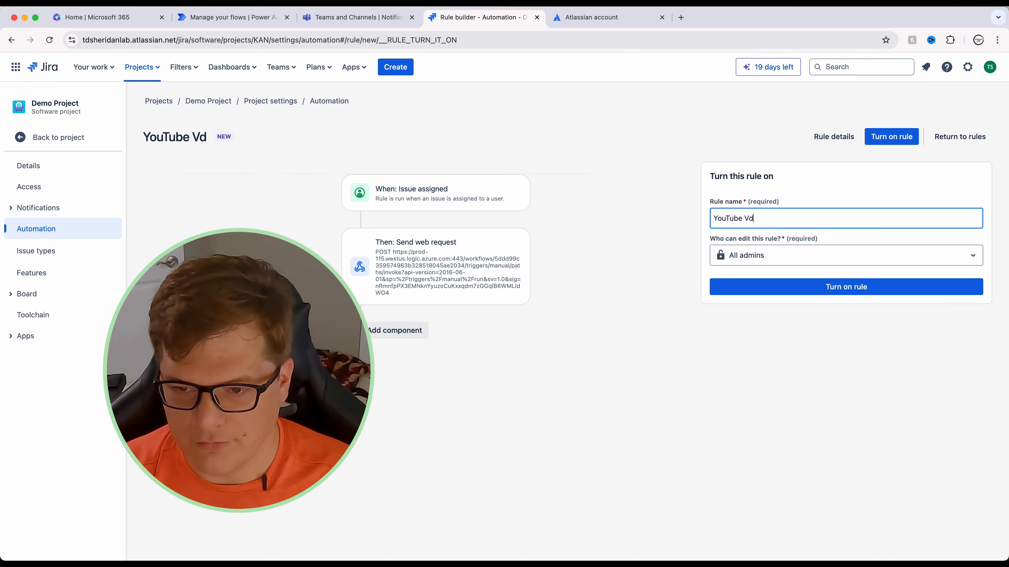
pyautogui.press('BackSpace')
pyautogui.write('ideo Rule')
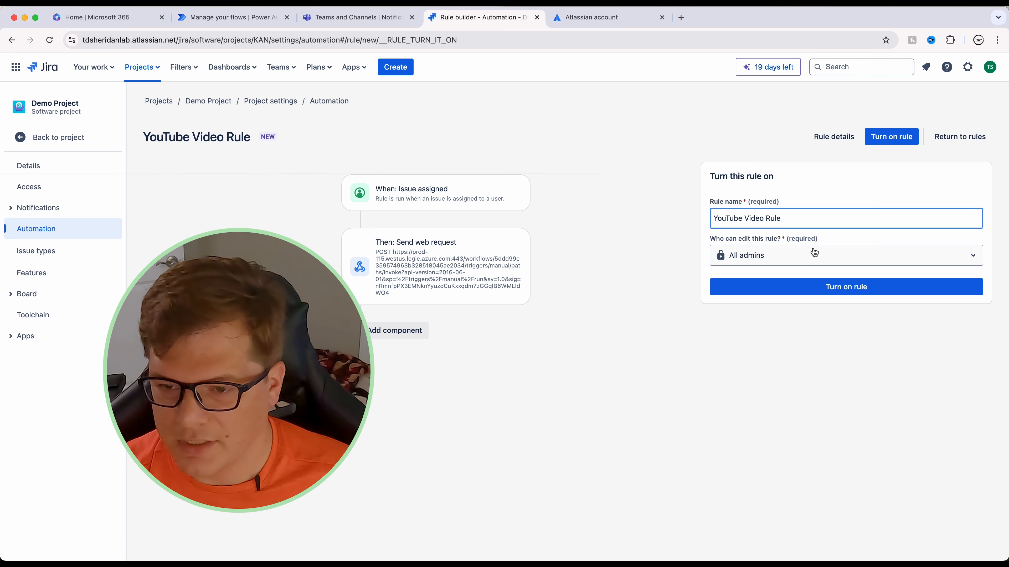
pyautogui.click(822, 289)
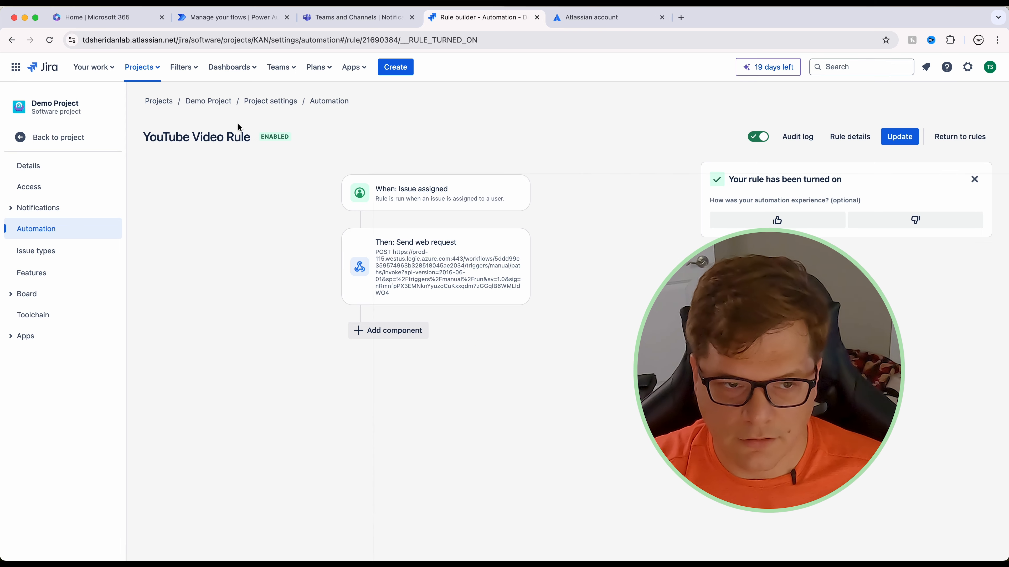
pyautogui.click(208, 101)
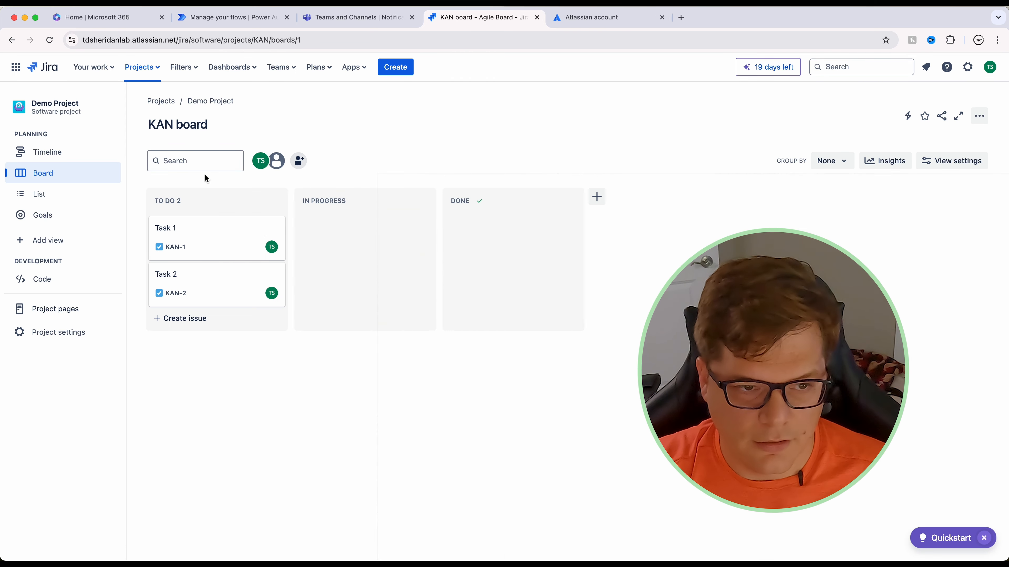
# Step: Create To Do task 'Fix the Super Important Thing.' and open its KAN-3 details
pyautogui.click(192, 320)
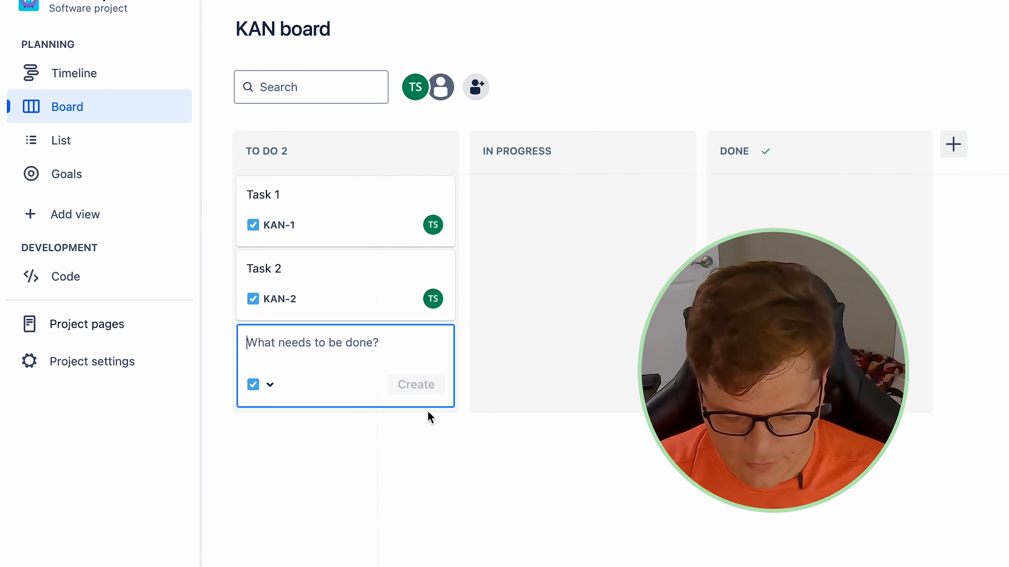
pyautogui.write('Fix the ')
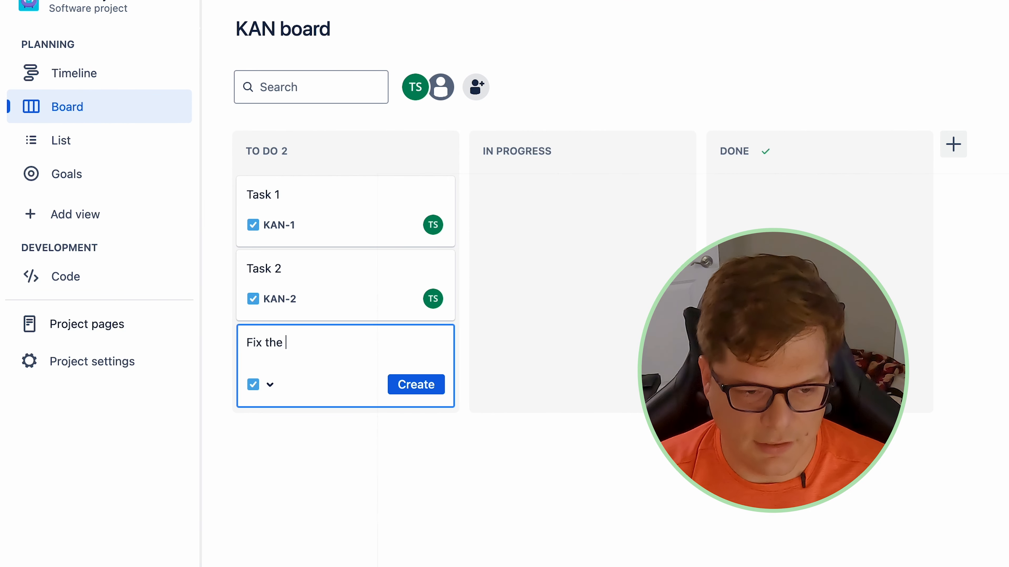
pyautogui.write('Super Important Thing.')
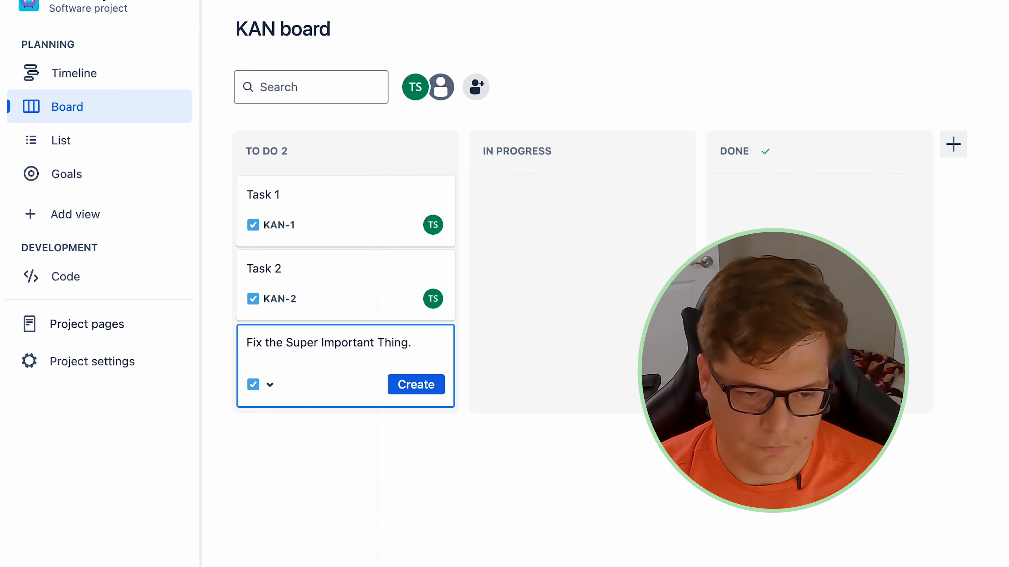
pyautogui.click(429, 379)
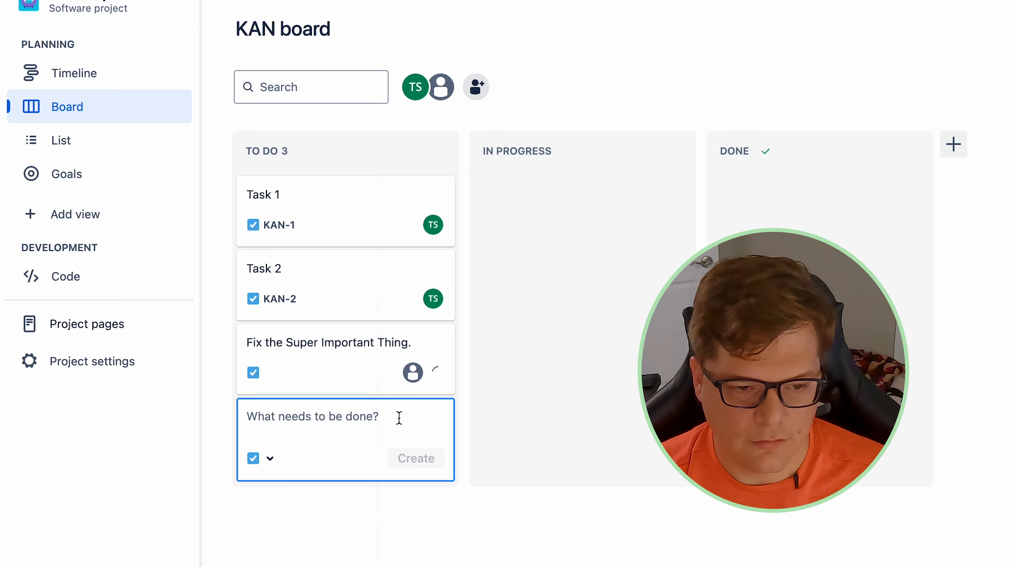
pyautogui.click(342, 340)
pyautogui.click(328, 349)
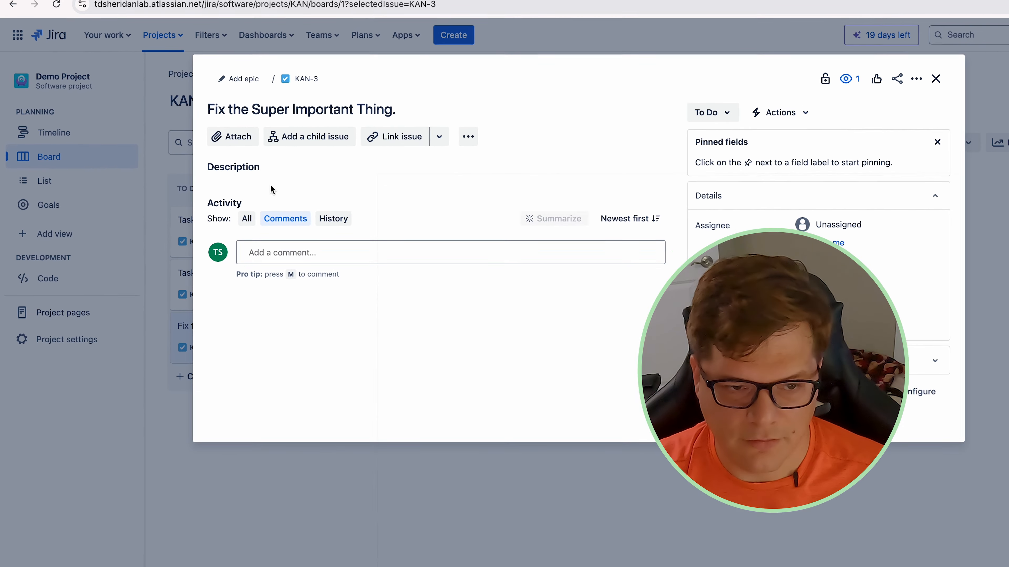
# Step: Write KAN-3's broken flux capacitor description, correcting the misspelling to 'capacitor'
pyautogui.click(270, 189)
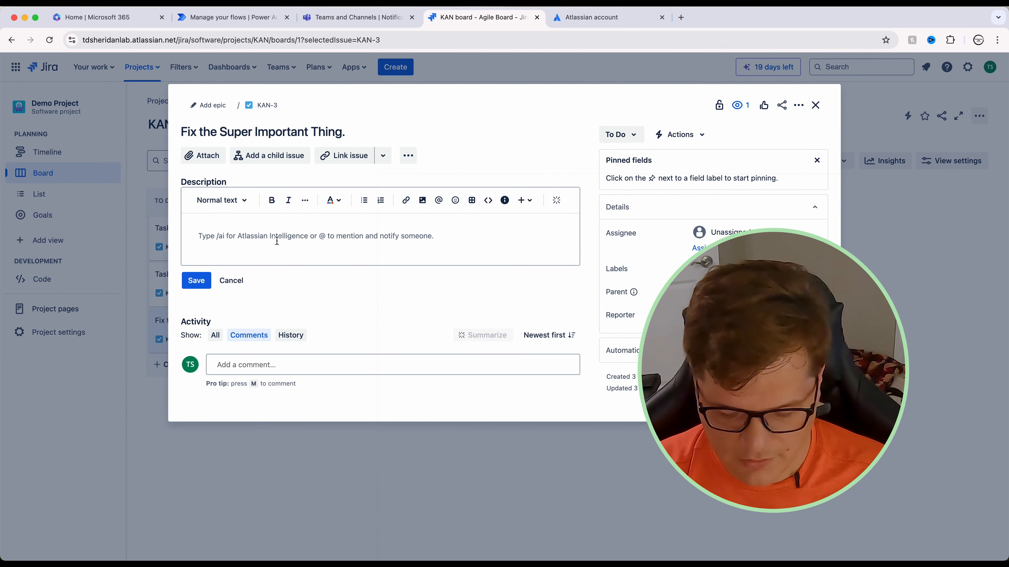
pyautogui.write('Management is Pi')
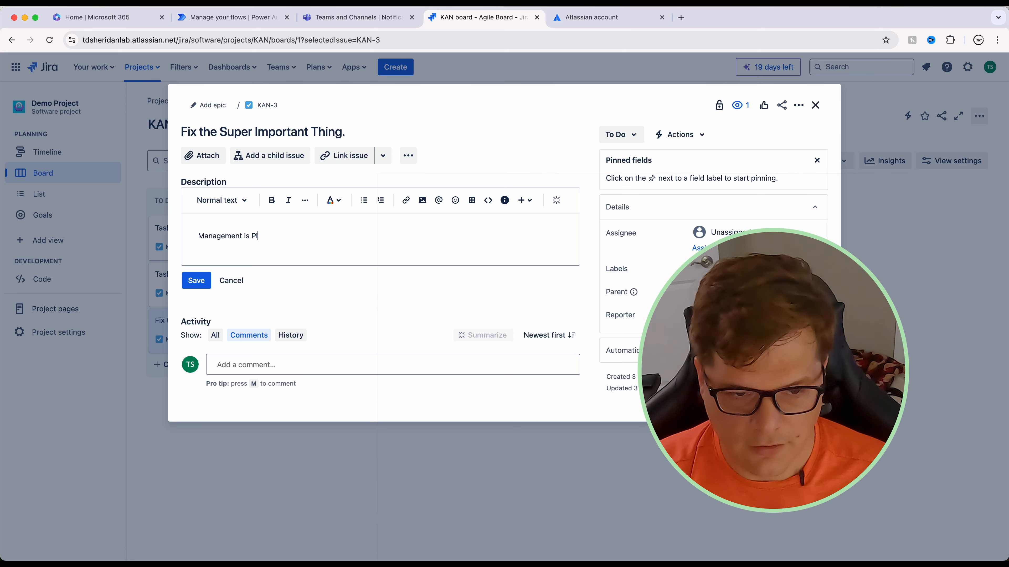
pyautogui.write('ssed that the flux capati')
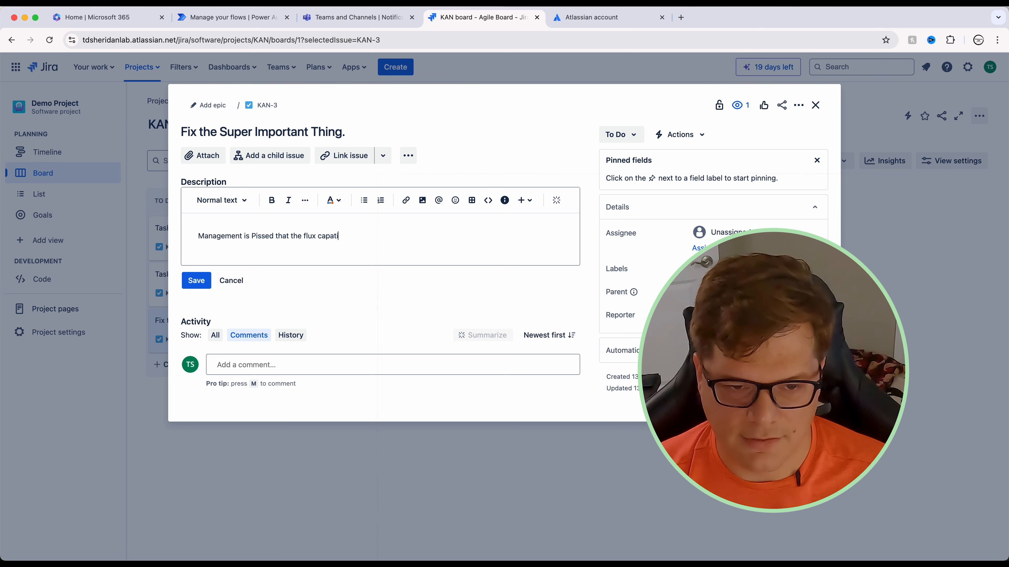
pyautogui.write('s broken!')
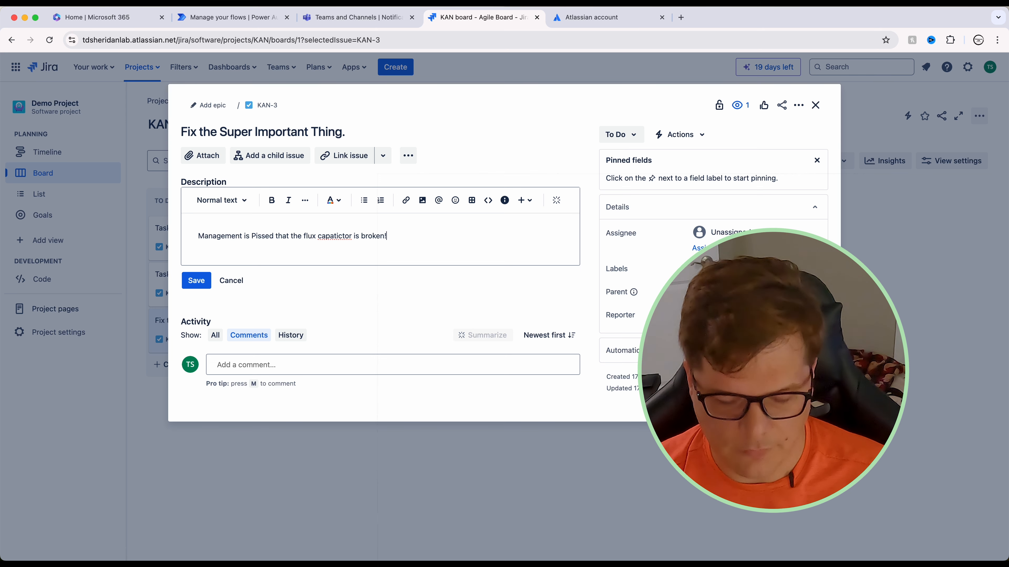
pyautogui.rightClick(341, 237)
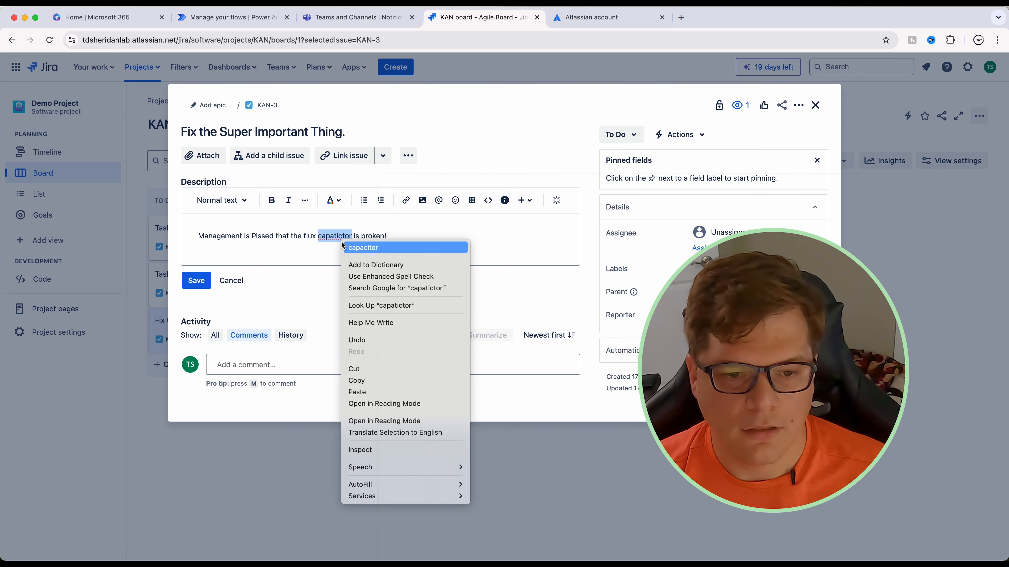
pyautogui.click(353, 247)
# Step: Save the description, assign KAN-3 to yourself, and close the issue
pyautogui.click(407, 235)
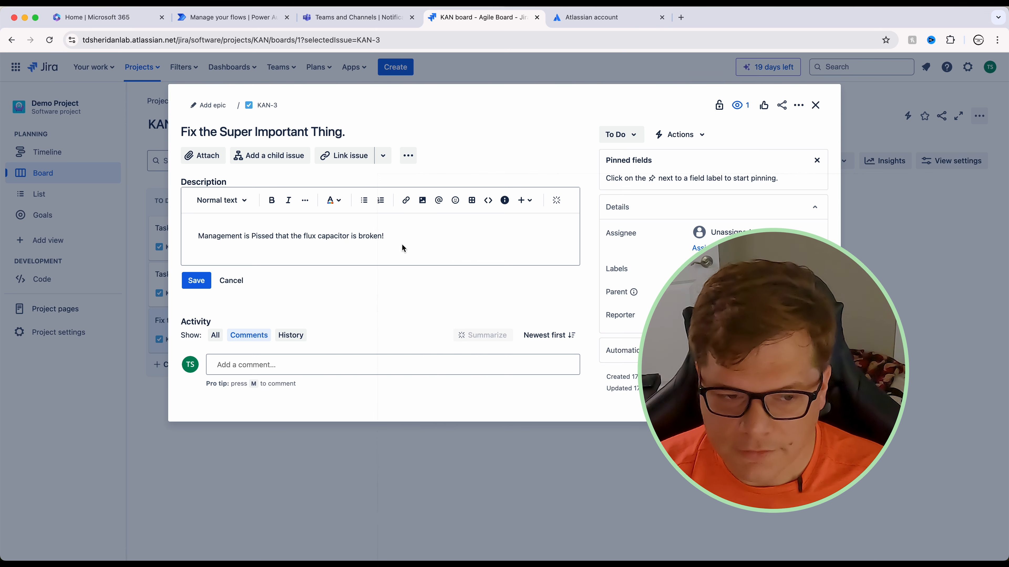
pyautogui.click(203, 283)
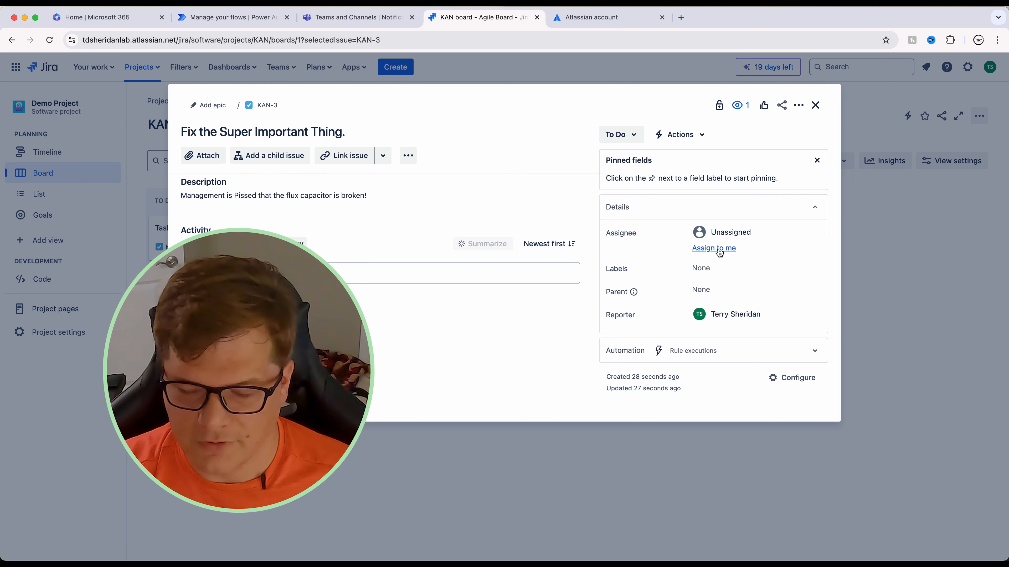
pyautogui.click(719, 249)
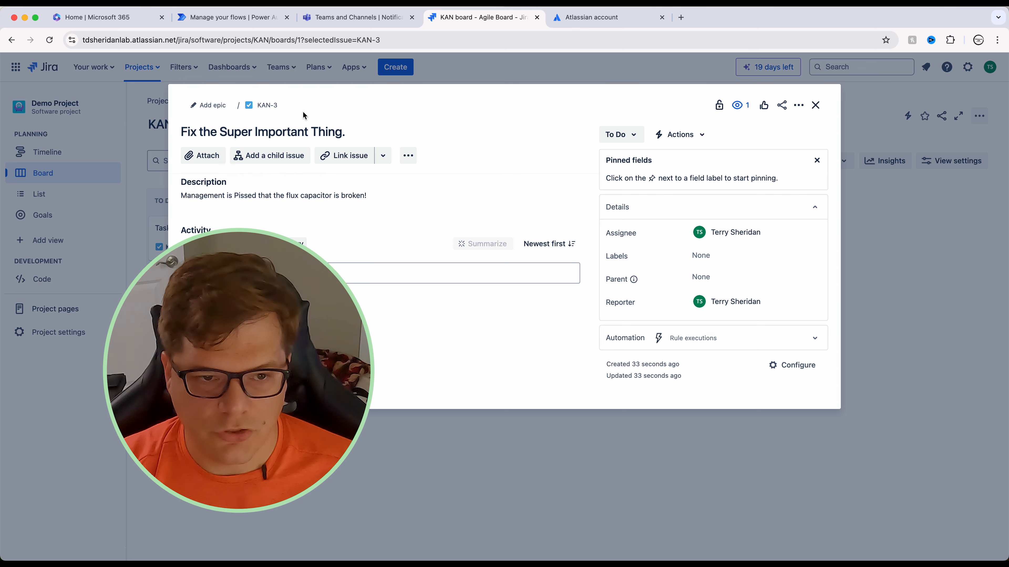
pyautogui.click(820, 108)
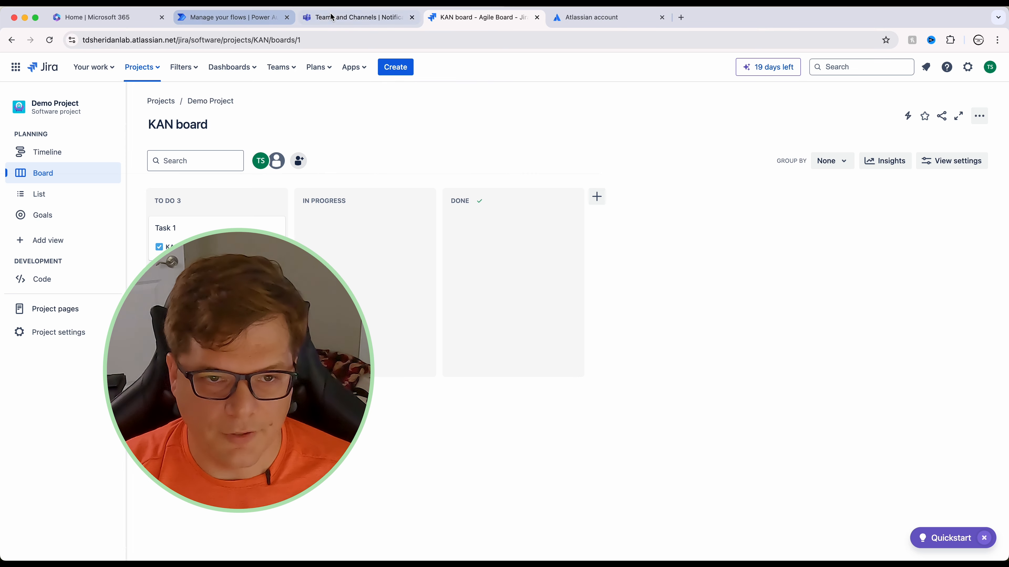
# Step: Return to the Power Automate flow and leave the designer for its details page
pyautogui.click(235, 17)
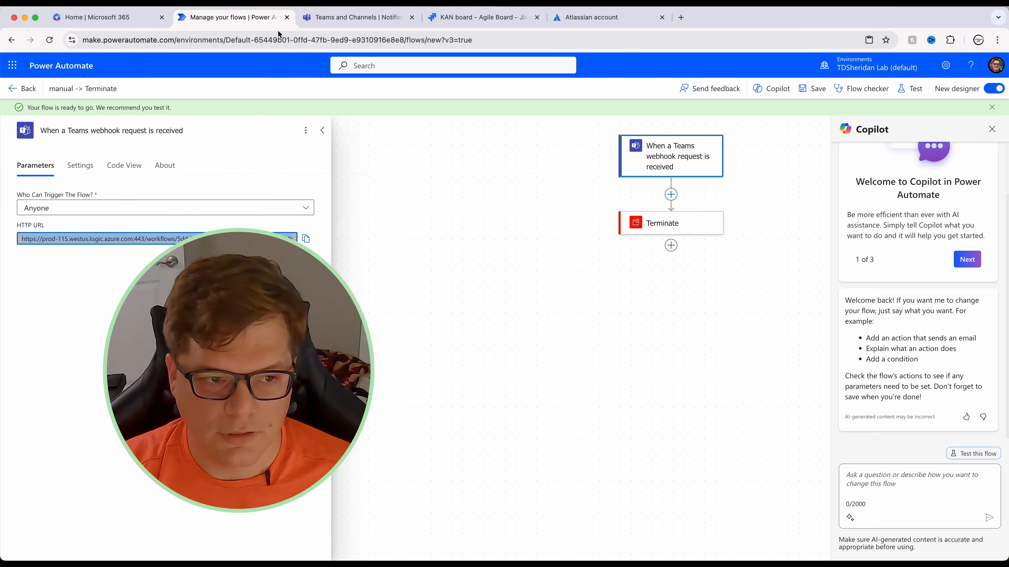
pyautogui.click(321, 133)
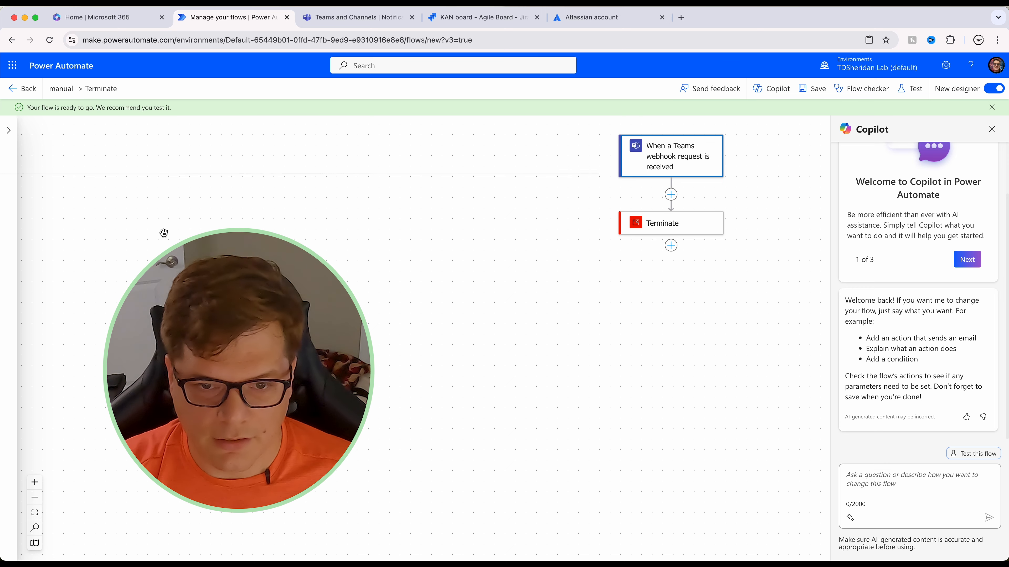
pyautogui.click(31, 91)
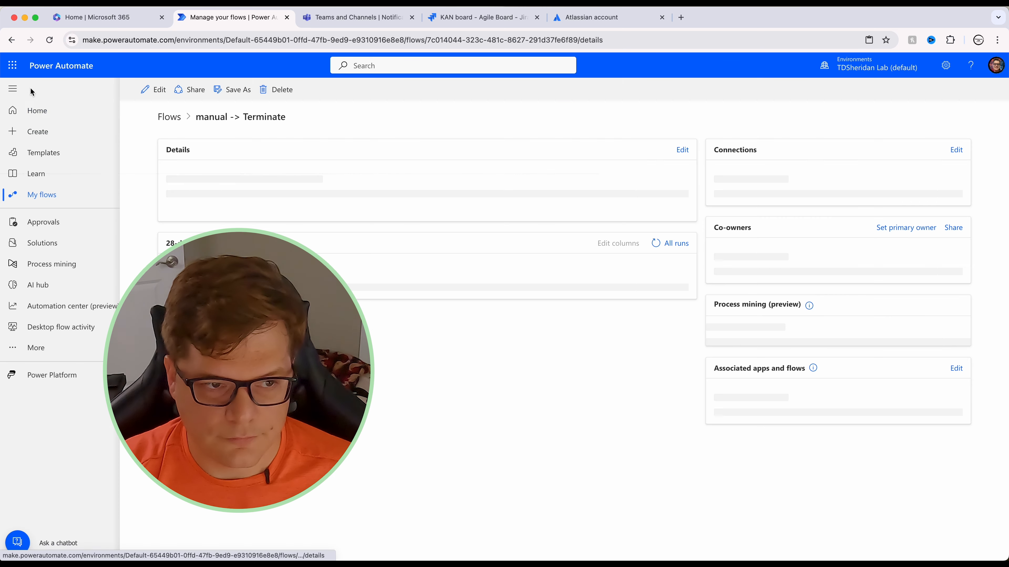
pyautogui.click(578, 218)
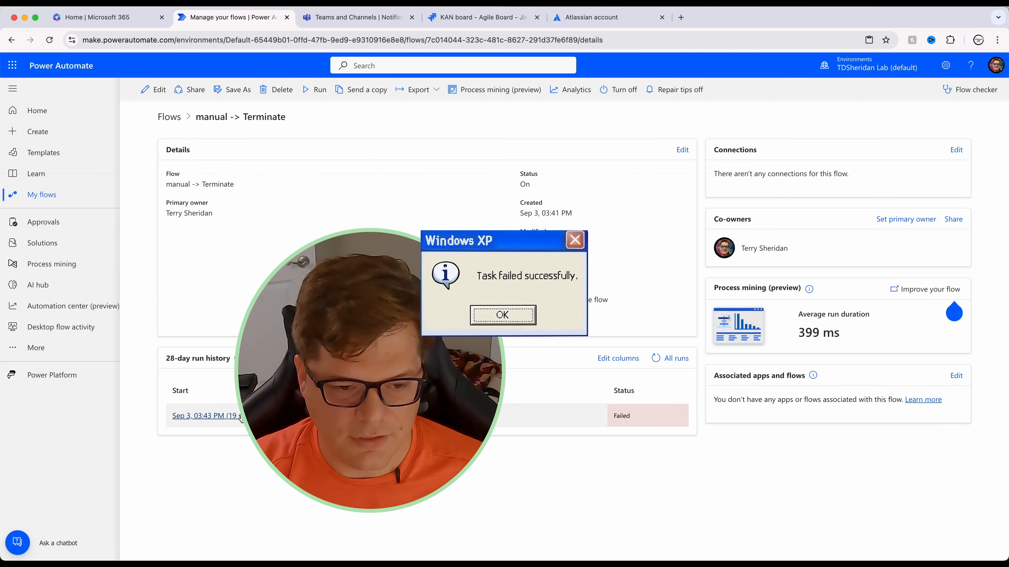
# Step: Inspect the Sep 3, 03:43 PM run's trigger body with the KAN-3 data, then edit the flow
pyautogui.click(238, 416)
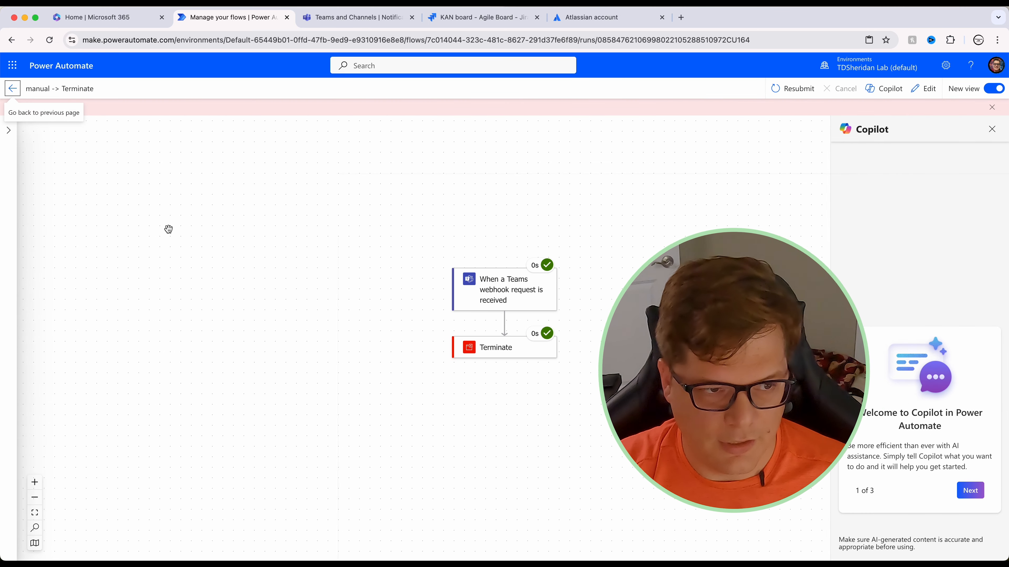
pyautogui.click(504, 304)
pyautogui.scroll(-10, 173, 331)
pyautogui.scroll(1, 185, 280)
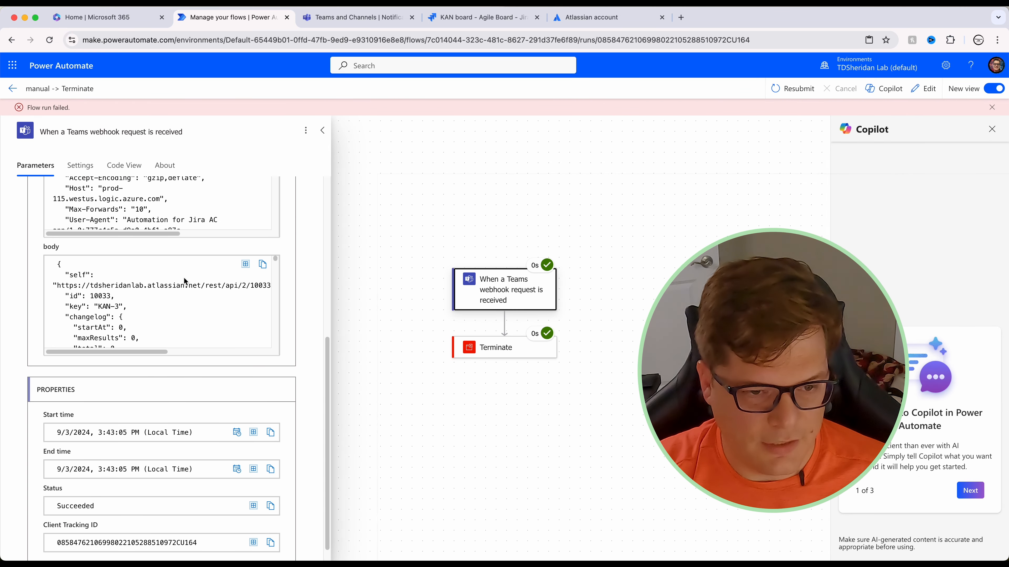
pyautogui.scroll(-15, 190, 309)
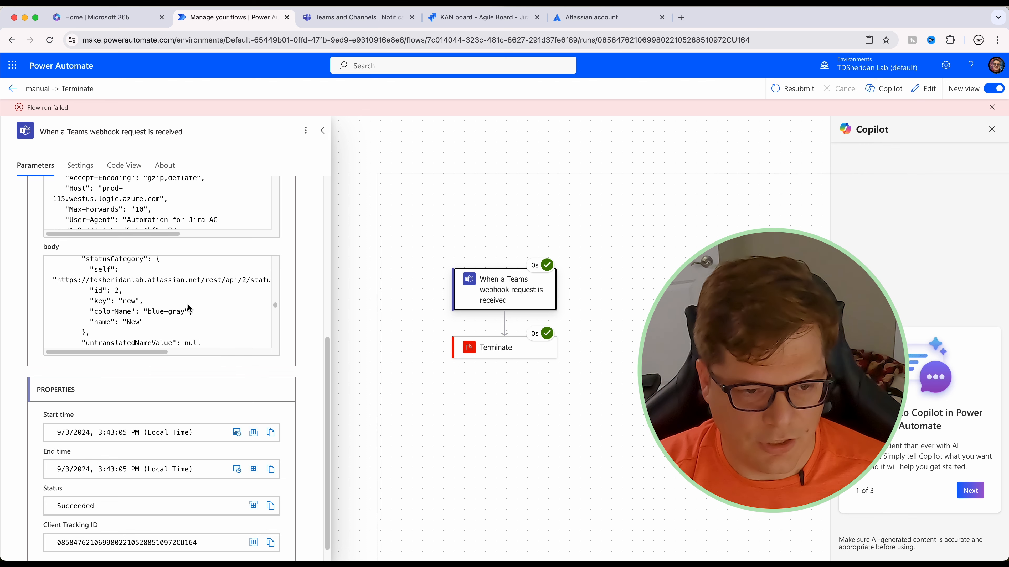
pyautogui.scroll(15, 198, 304)
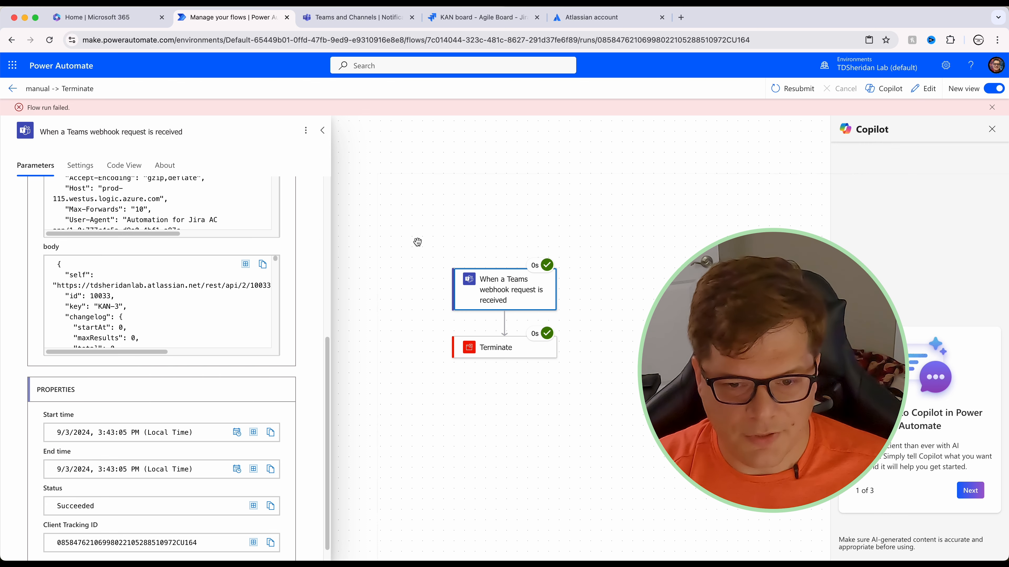
pyautogui.click(923, 89)
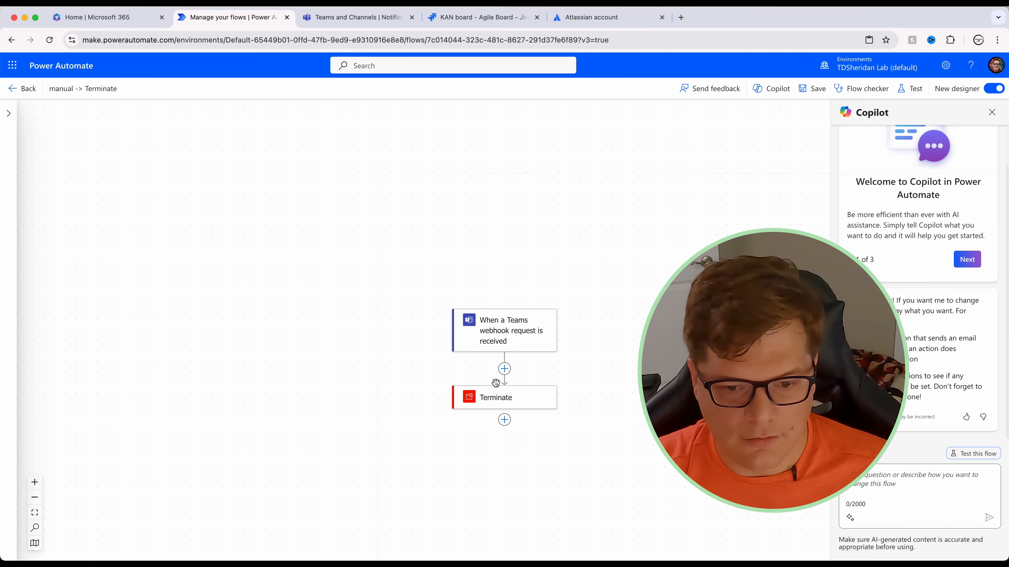
# Step: Add a Parse JSON action after the Terminate step
pyautogui.click(504, 421)
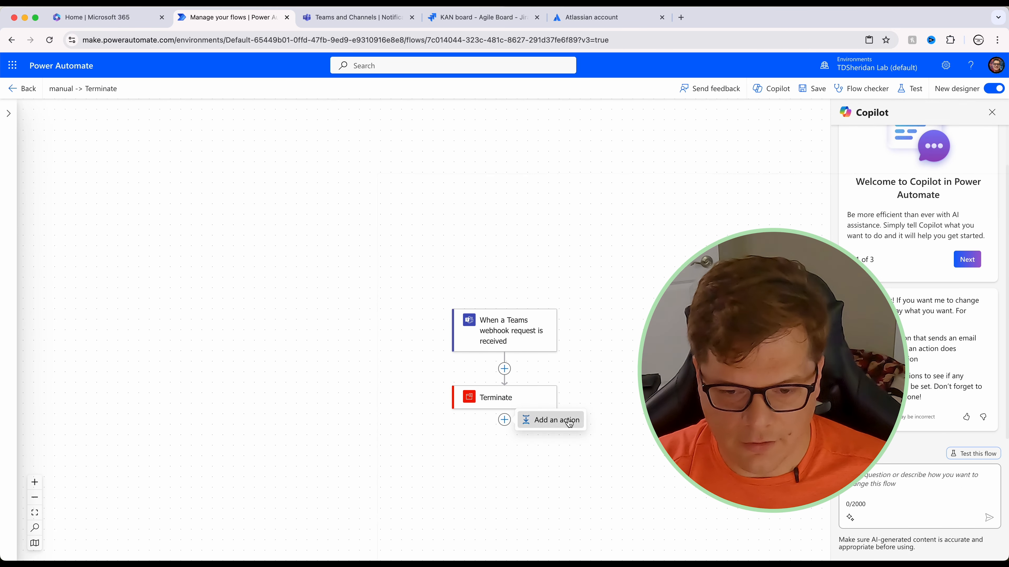
pyautogui.click(558, 420)
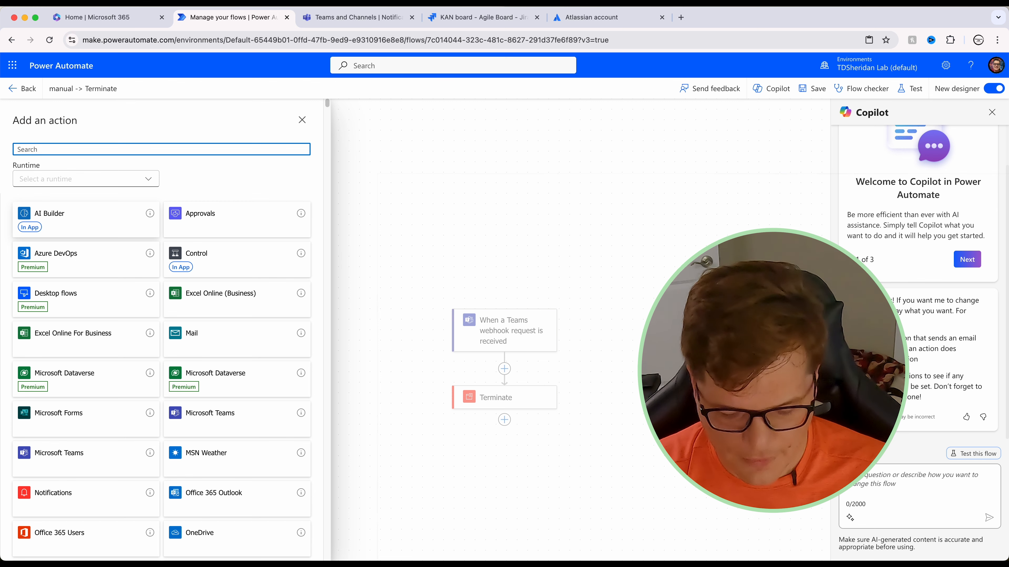
pyautogui.write('jar')
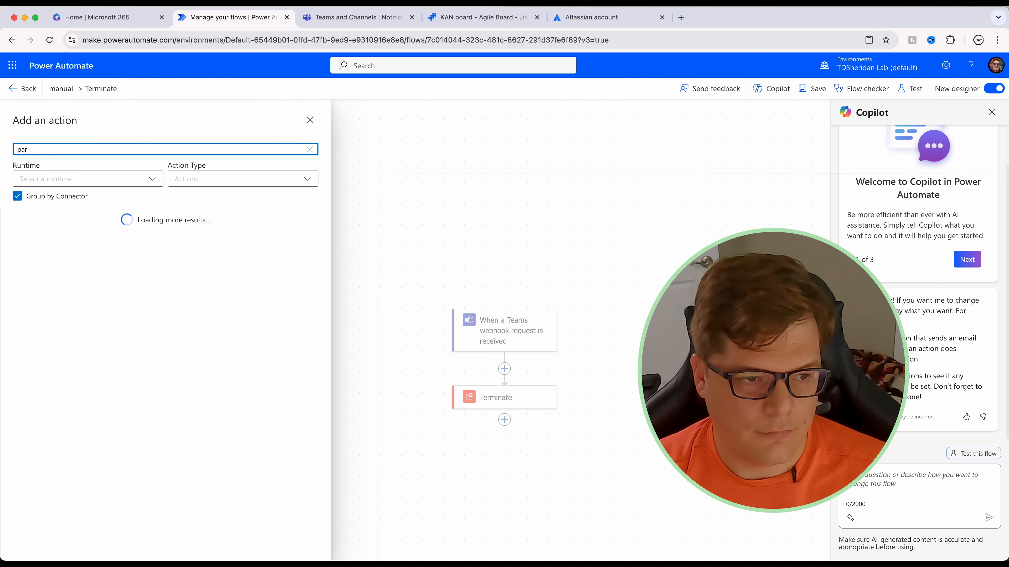
pyautogui.write('se jso')
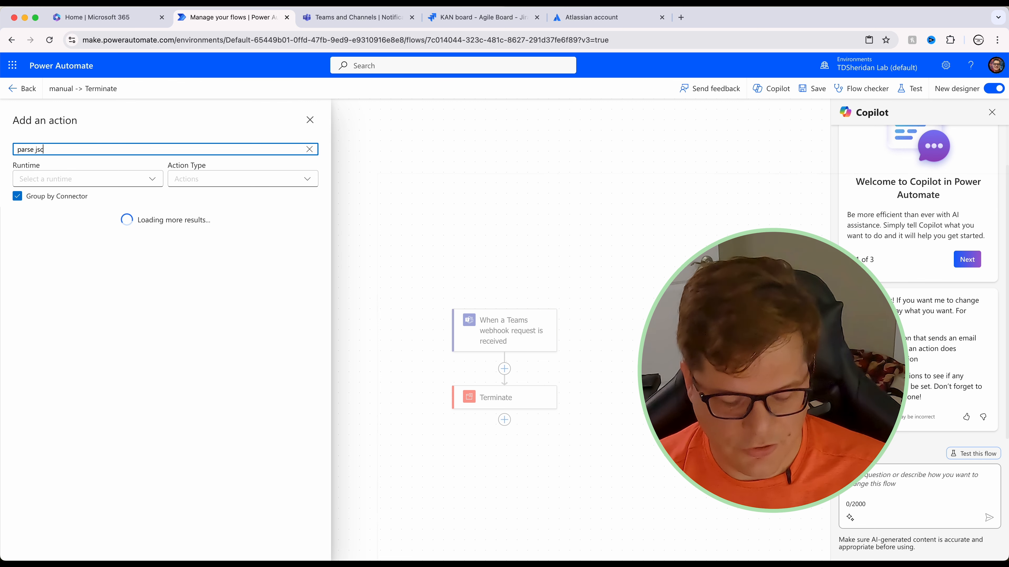
pyautogui.write('on')
pyautogui.press('BackSpace')
pyautogui.press('BackSpace')
pyautogui.write('o')
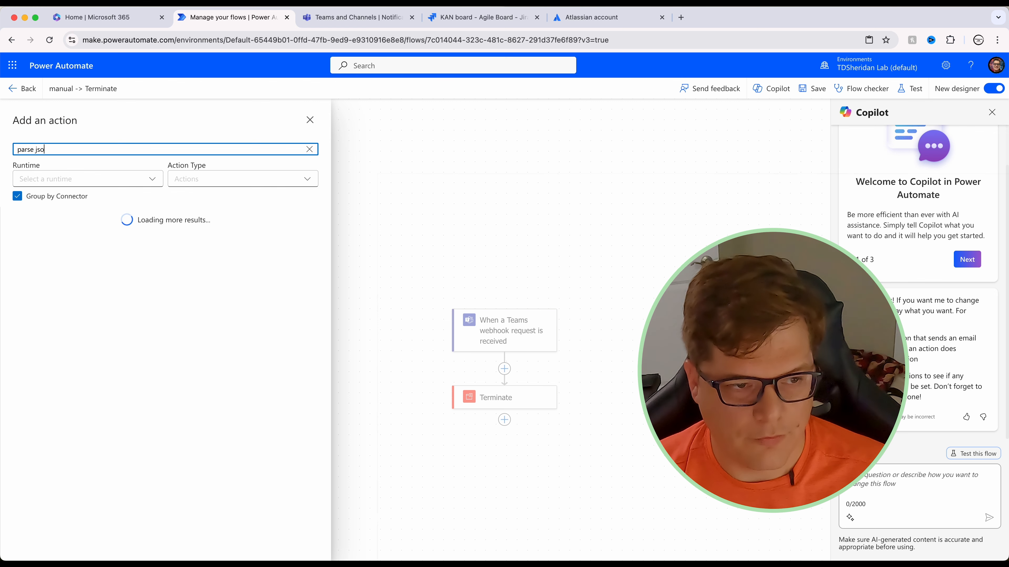
pyautogui.click(189, 261)
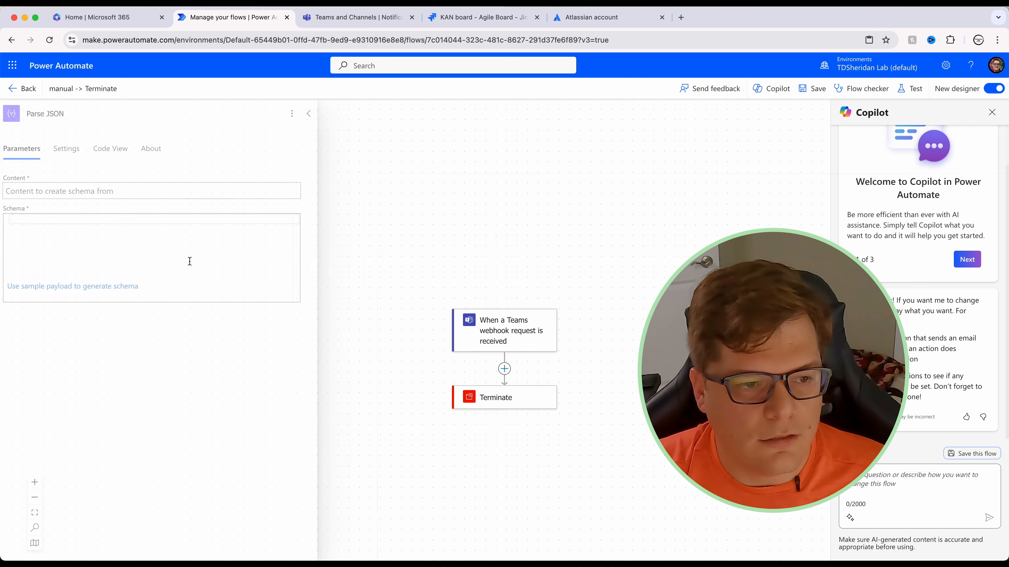
# Step: Set Parse JSON content to the trigger Body and generate its schema from the pasted Jira payload
pyautogui.click(101, 193)
pyautogui.click(315, 183)
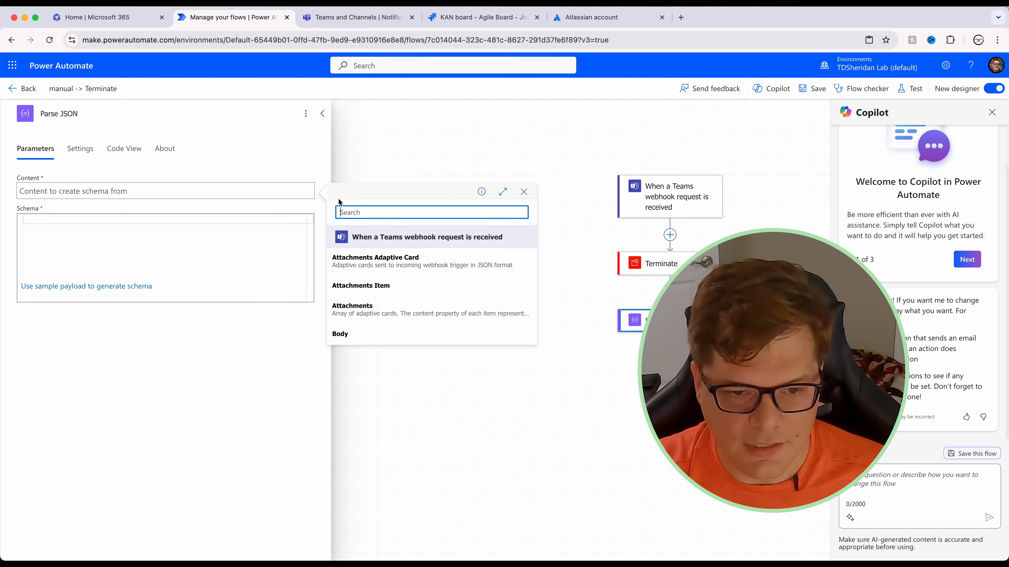
pyautogui.click(360, 347)
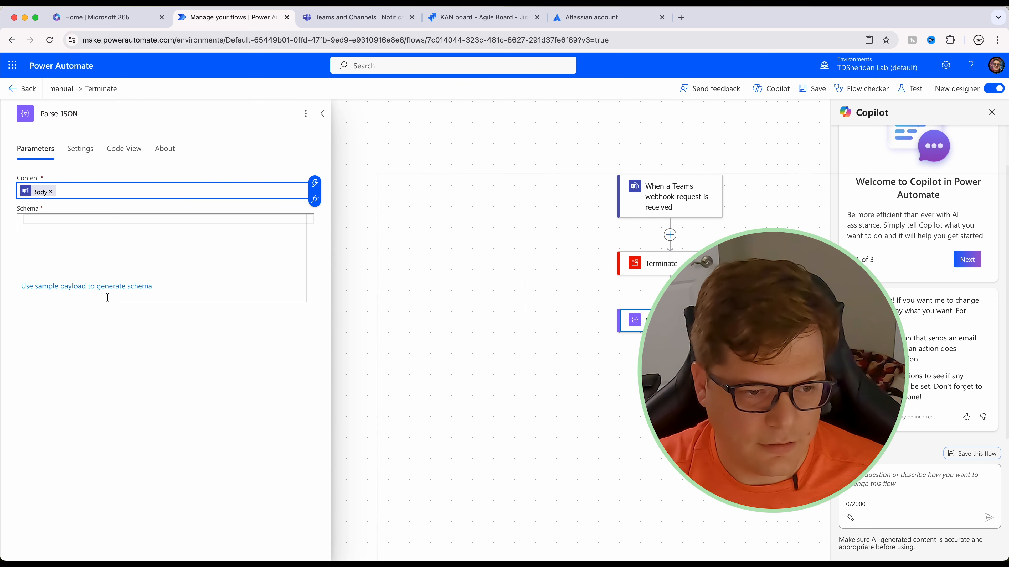
pyautogui.click(104, 287)
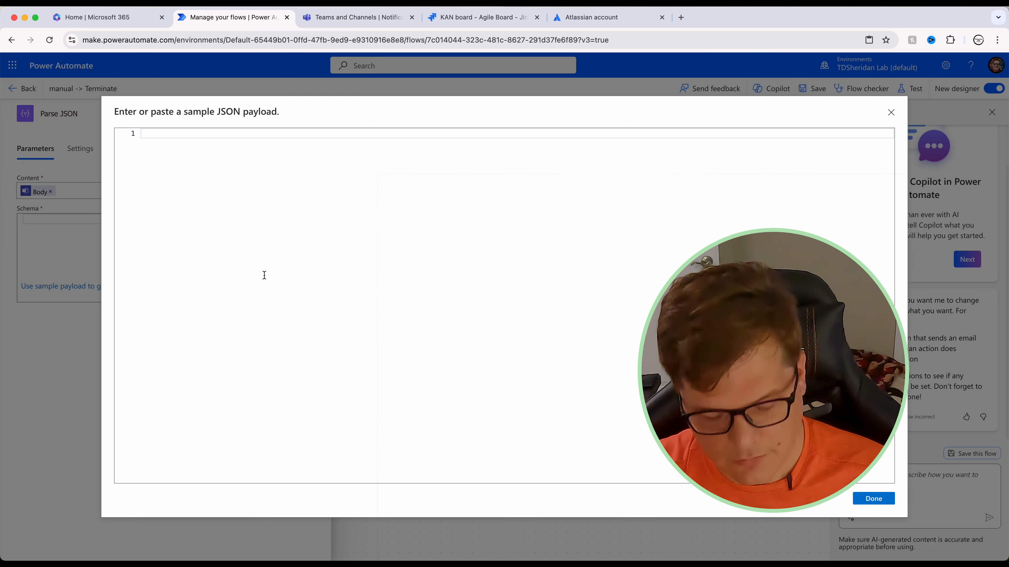
pyautogui.press('super+v')
pyautogui.press('super+Up')
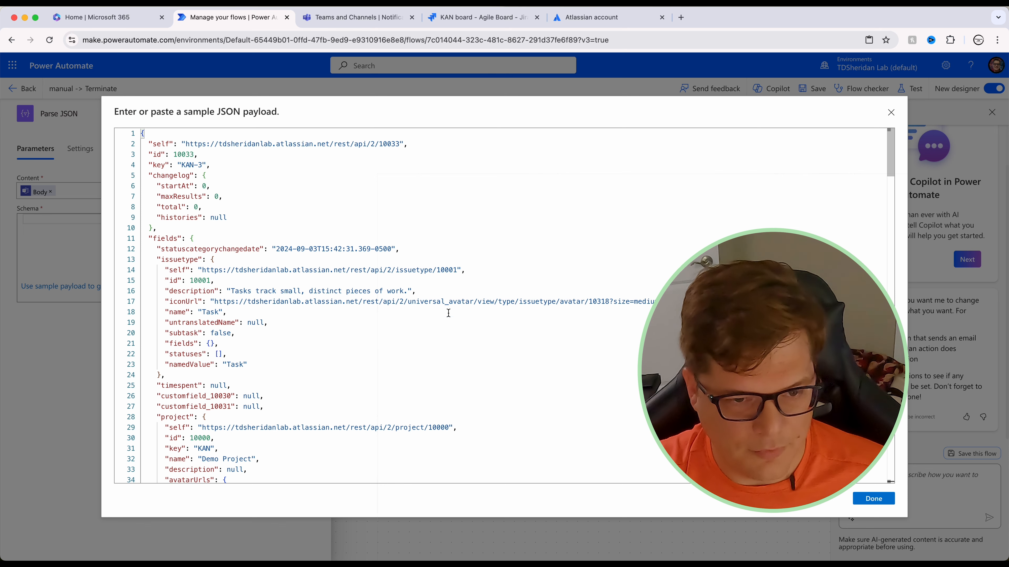
pyautogui.scroll(-15, 415, 310)
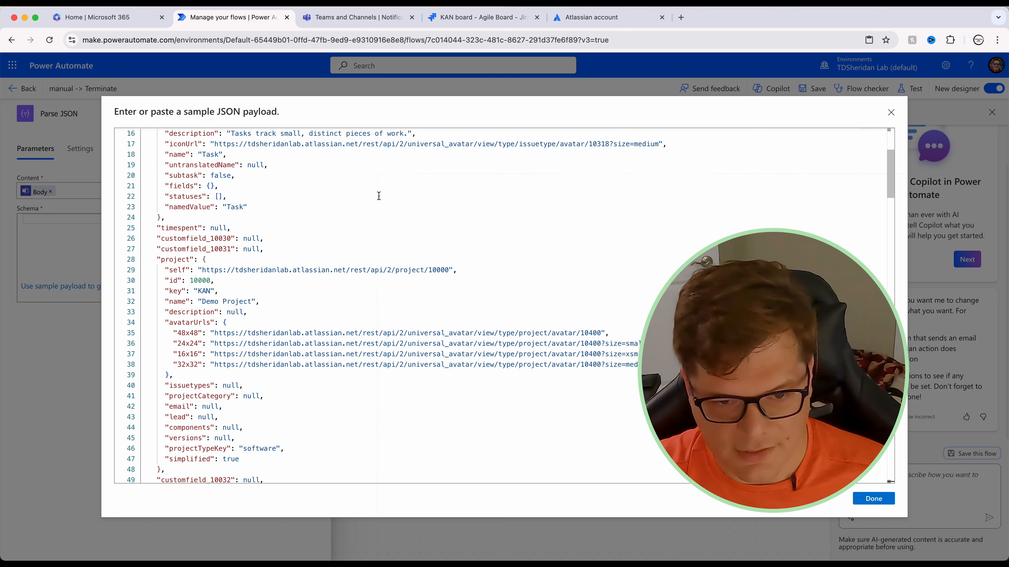
pyautogui.scroll(-5, 499, 326)
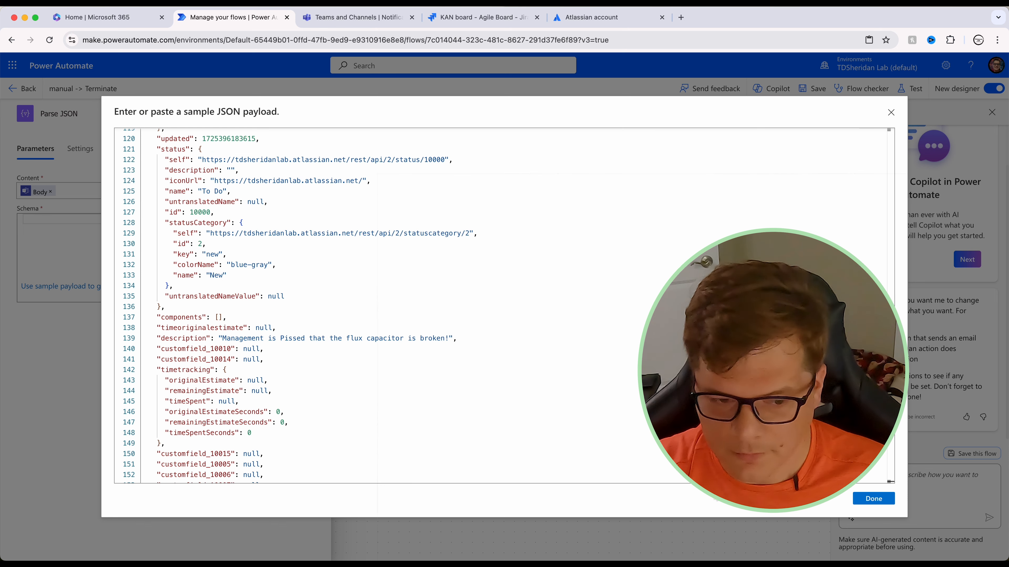
pyautogui.click(887, 505)
# Step: Rename the flow to 'Jira Assignment Notifications'
pyautogui.click(111, 100)
pyautogui.press('BackSpace')
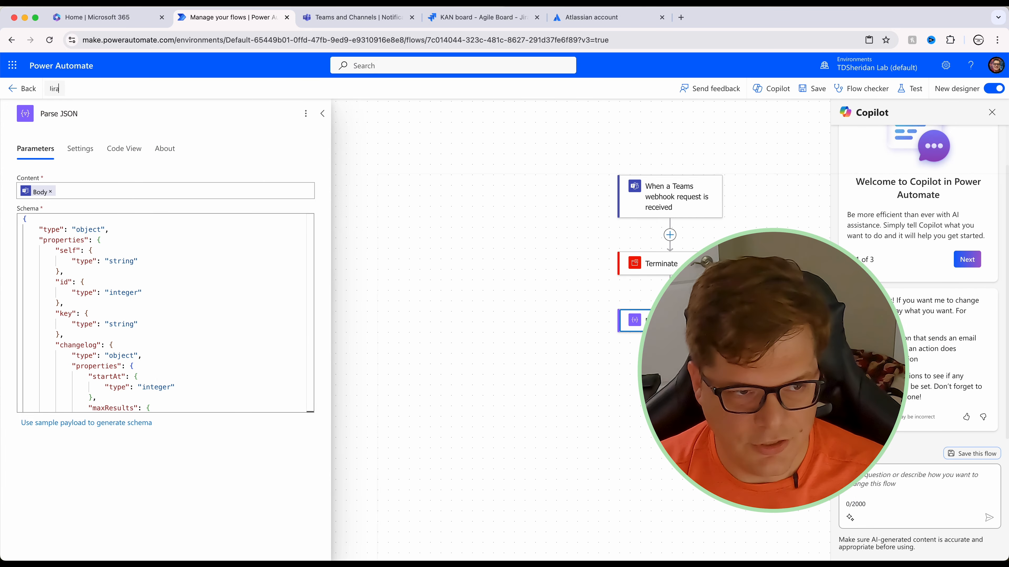
pyautogui.write('Jira Assignment Notifications')
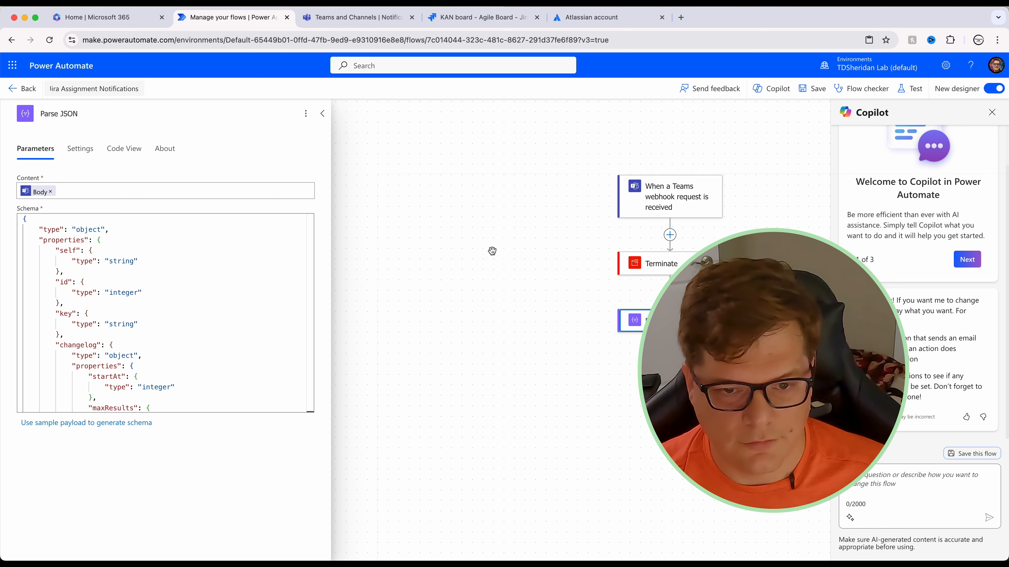
pyautogui.click(516, 249)
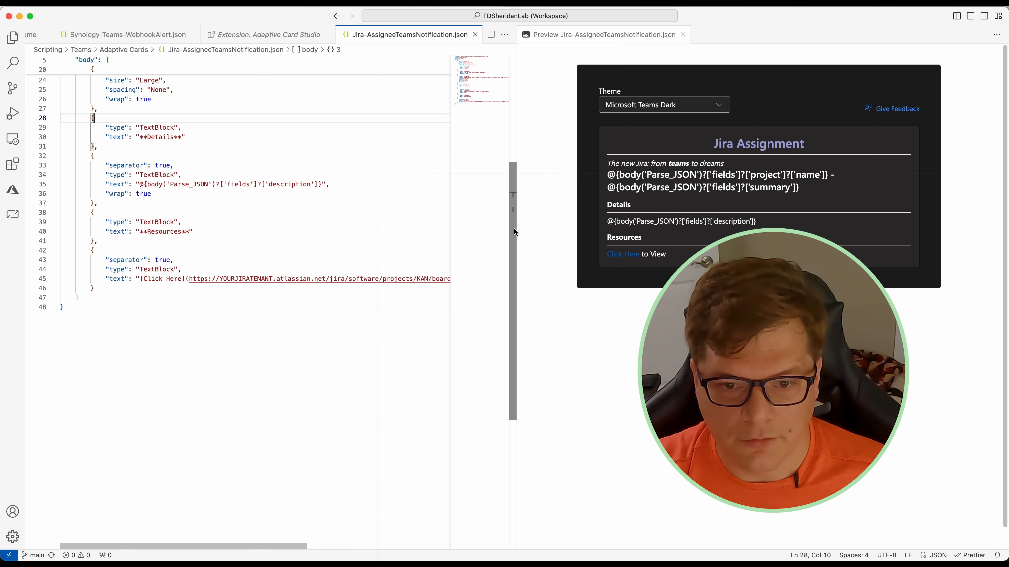
# Step: Paste the Jira payload into a new untitled file and review it, including the changelog block
pyautogui.scroll(5, 514, 228)
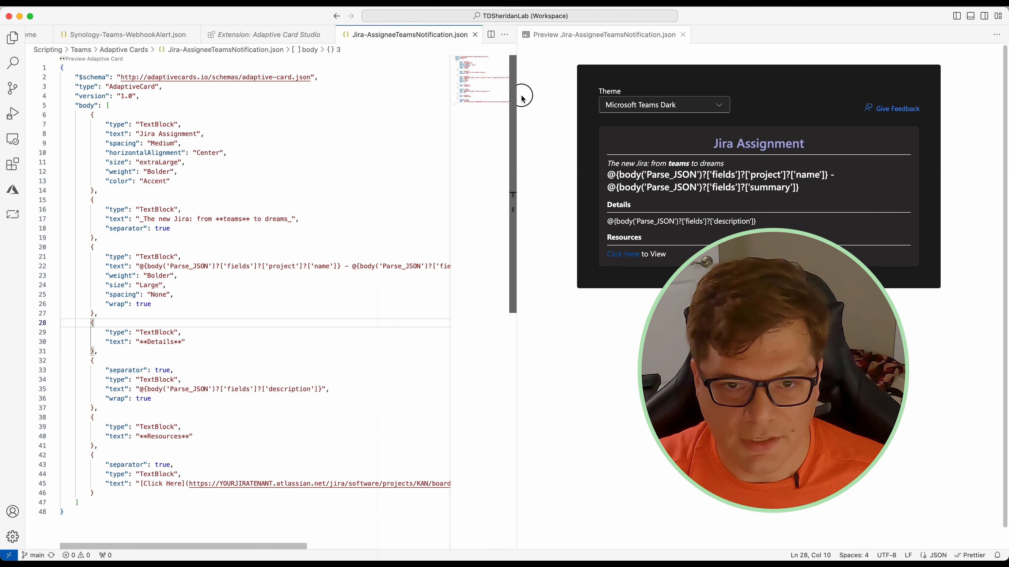
pyautogui.press('super+n')
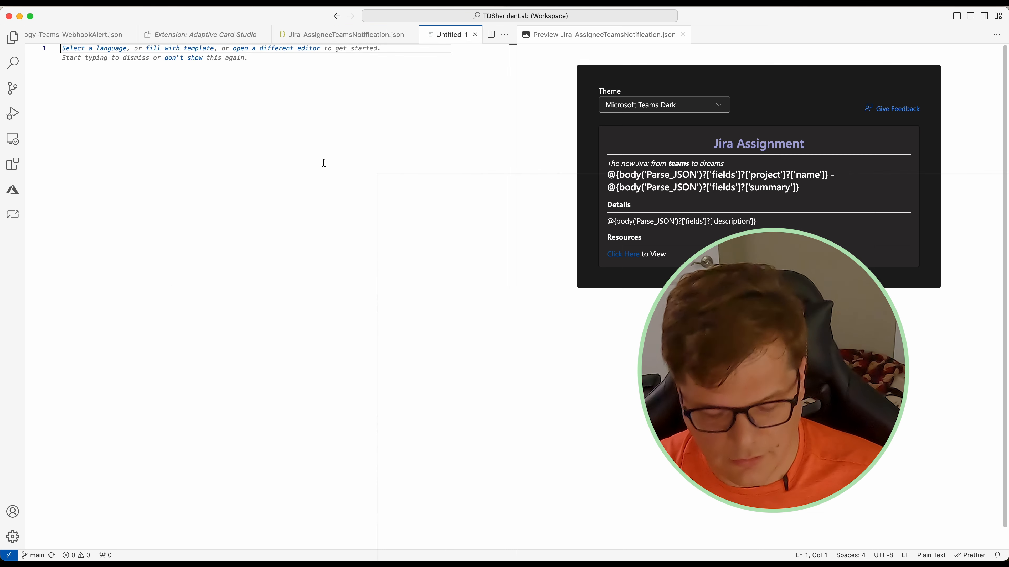
pyautogui.press('super+v')
pyautogui.scroll(2, 321, 287)
pyautogui.click(320, 287)
pyautogui.scroll(20, 320, 287)
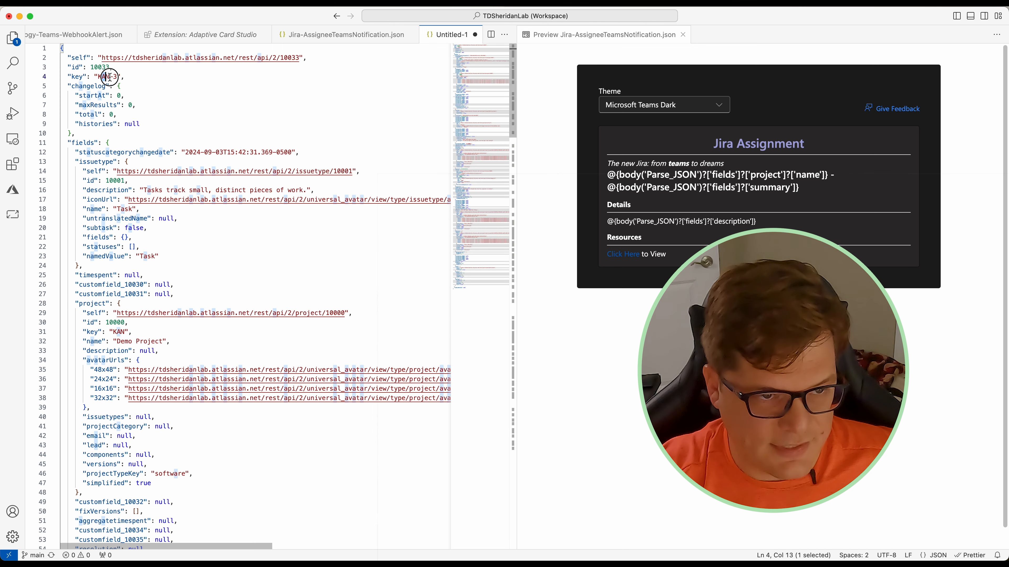
pyautogui.click(185, 96)
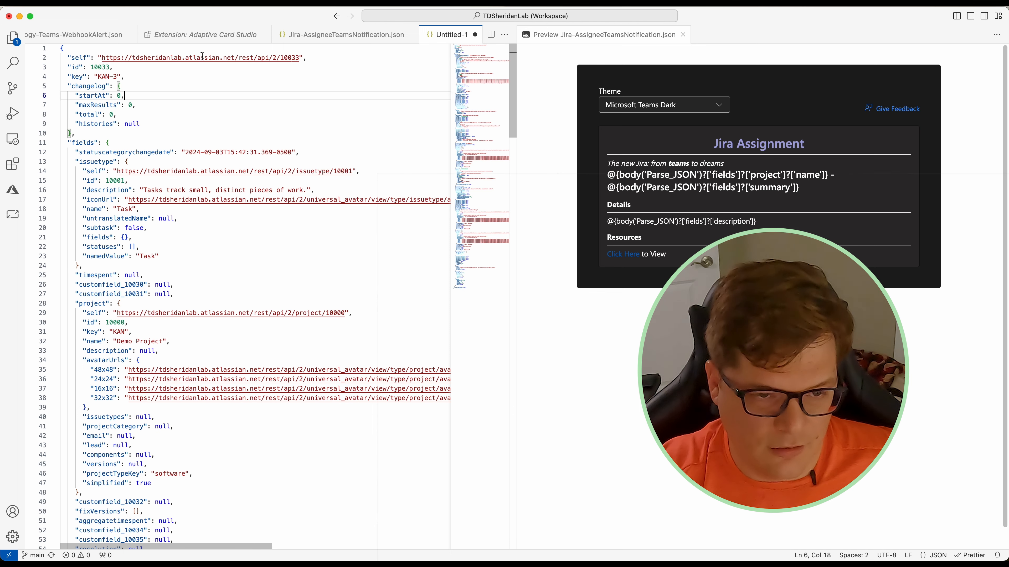
pyautogui.scroll(-3, 179, 235)
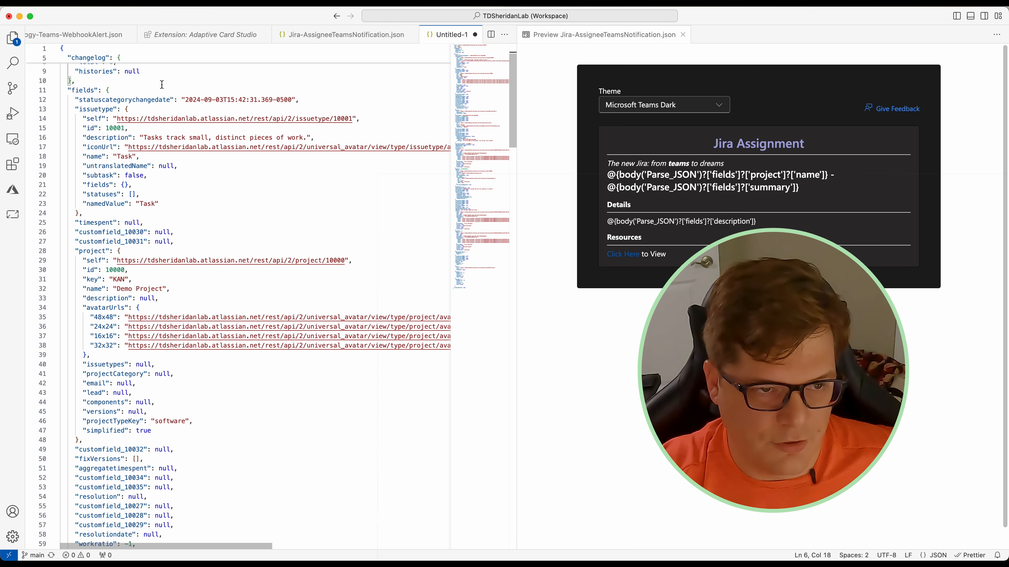
pyautogui.scroll(-10, 205, 247)
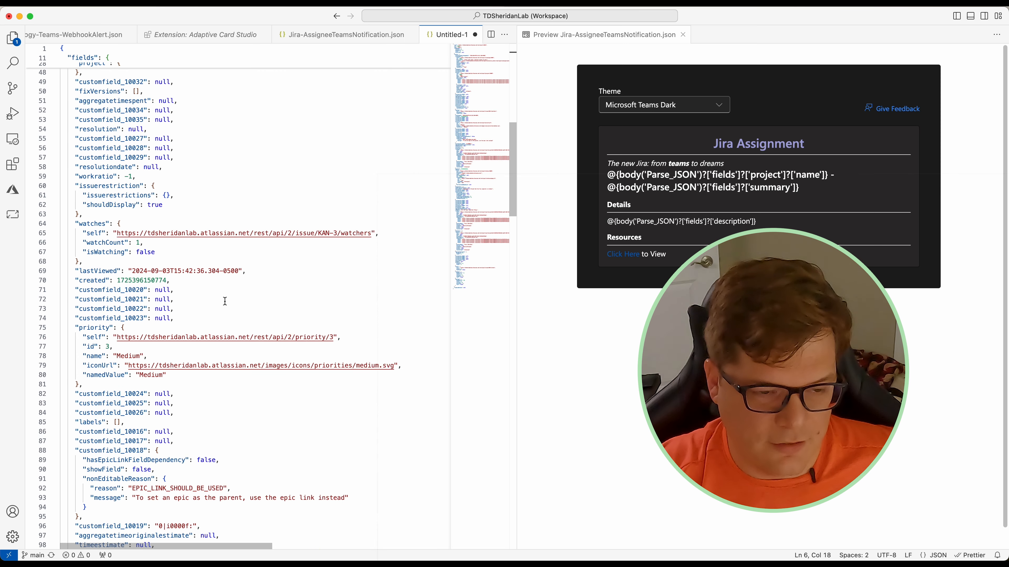
pyautogui.scroll(-5, 312, 300)
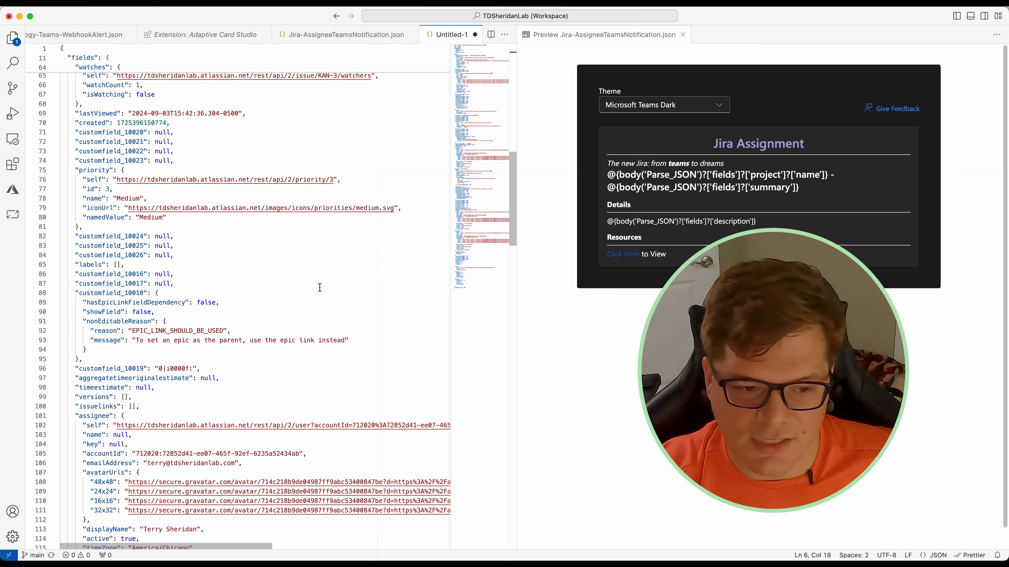
pyautogui.scroll(-5, 320, 287)
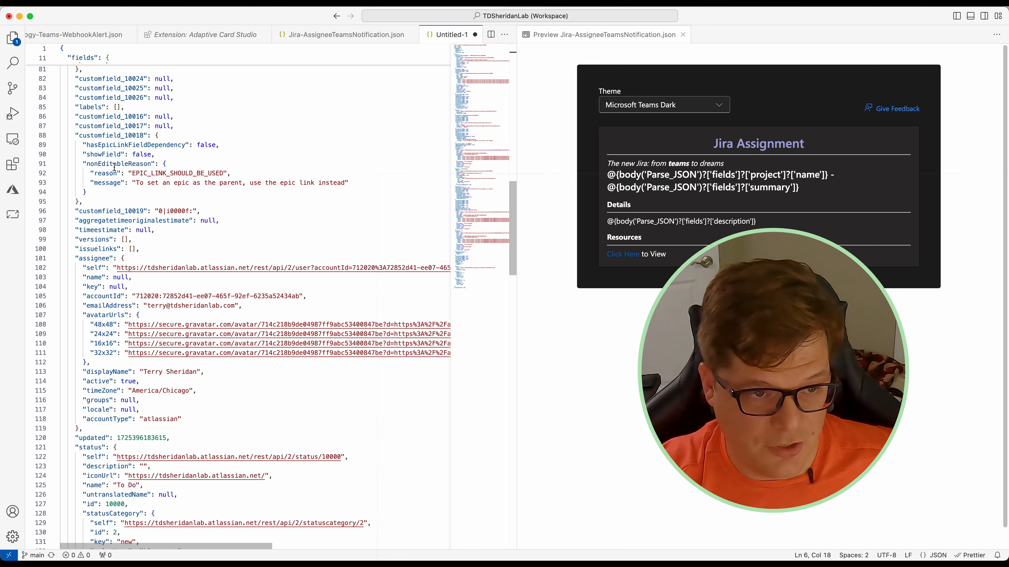
pyautogui.doubleClick(156, 175)
pyautogui.click(315, 164)
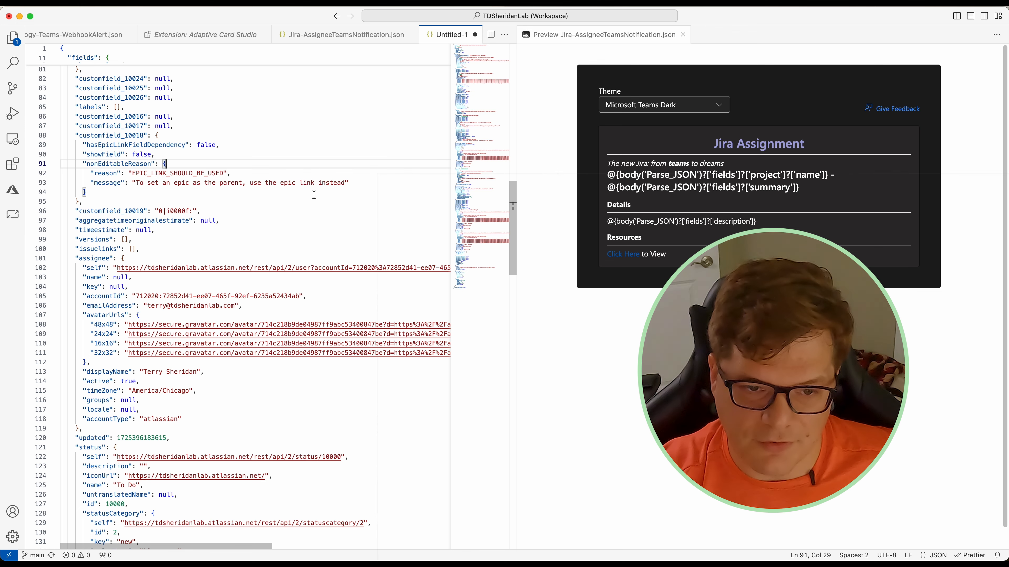
pyautogui.scroll(-18, 314, 226)
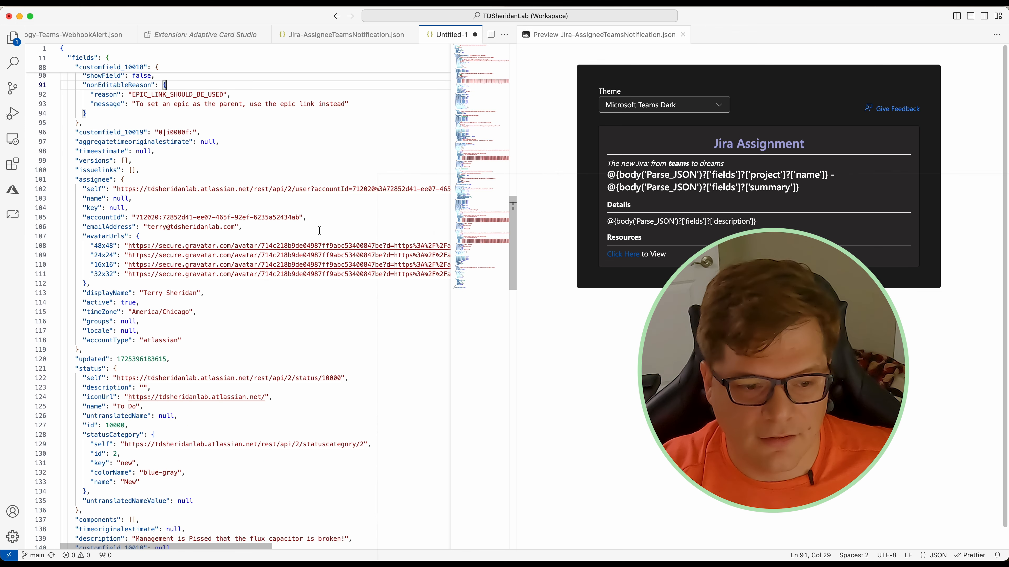
pyautogui.scroll(-9, 246, 335)
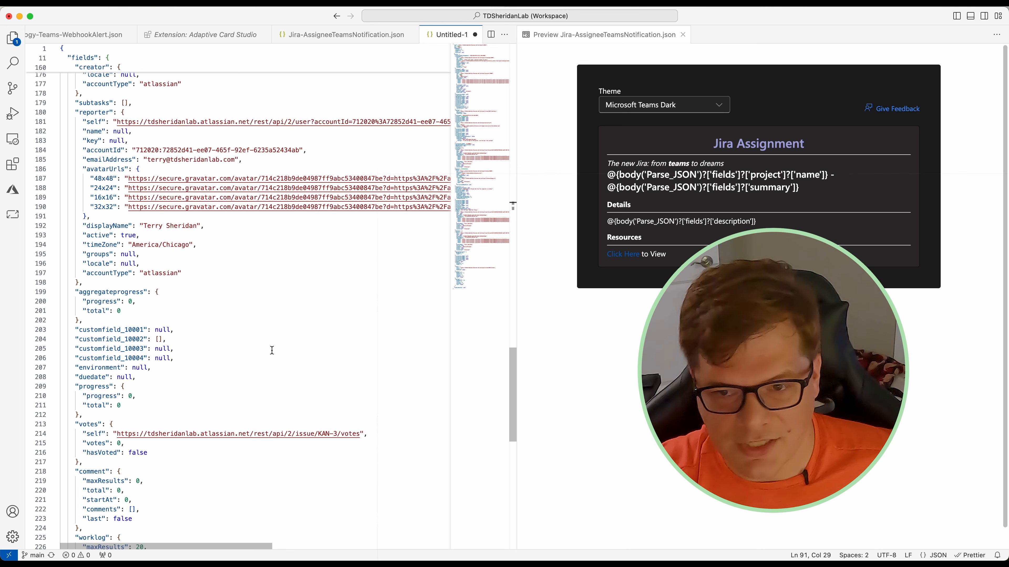
pyautogui.scroll(-4, 257, 353)
pyautogui.scroll(20, 258, 353)
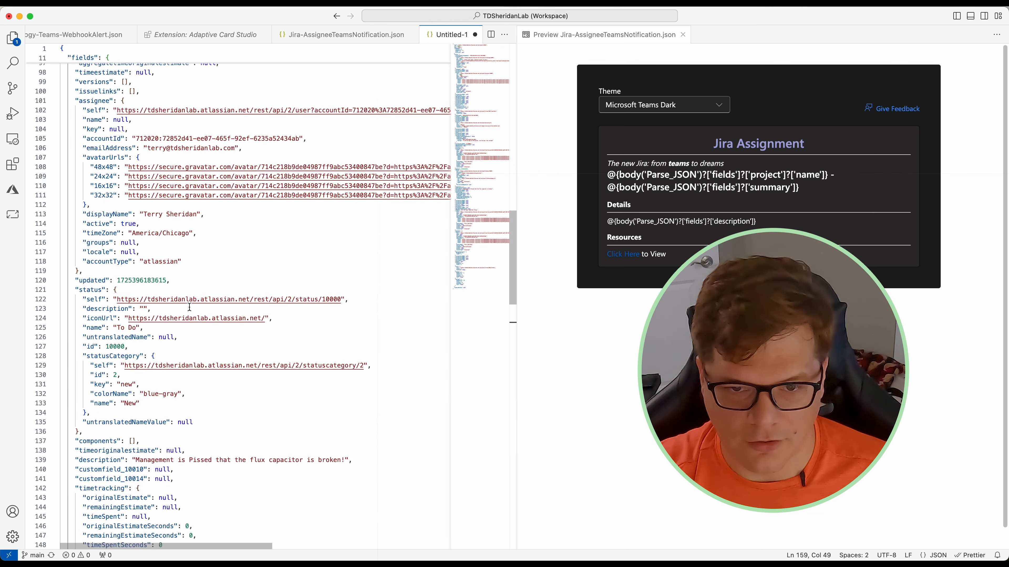
pyautogui.scroll(20, 197, 302)
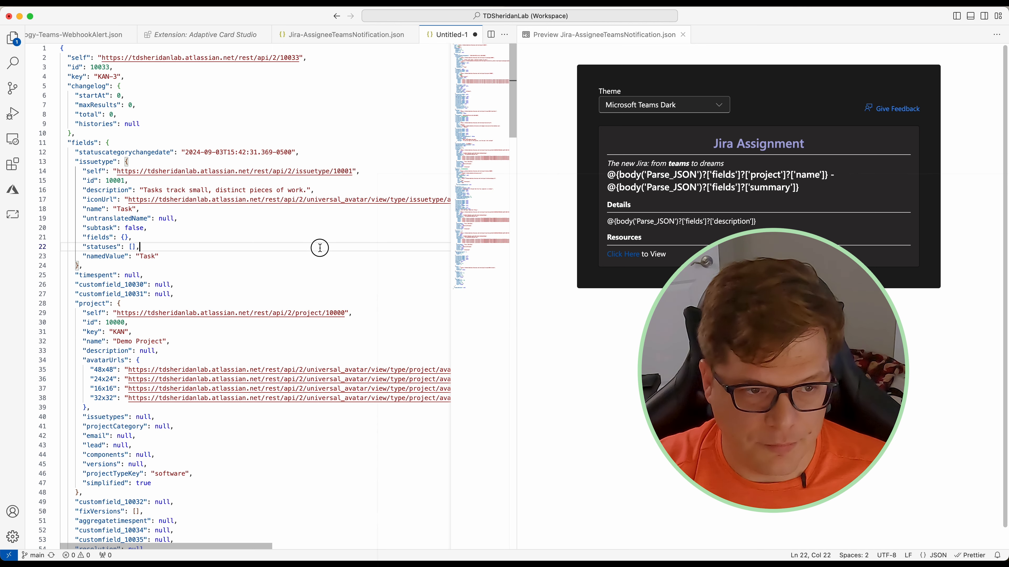
# Step: Select and copy all of the adaptive card JSON in Jira-AssigneeTeamsNotification.json
pyautogui.click(351, 35)
pyautogui.scroll(-5, 306, 106)
pyautogui.scroll(5, 311, 126)
pyautogui.click(302, 274)
pyautogui.press('super+a')
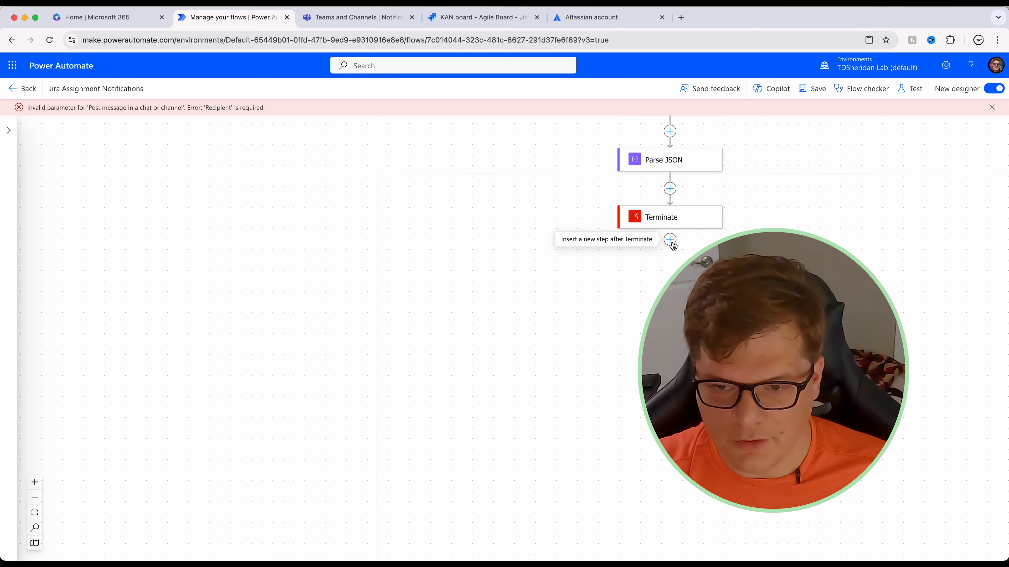
pyautogui.click(671, 242)
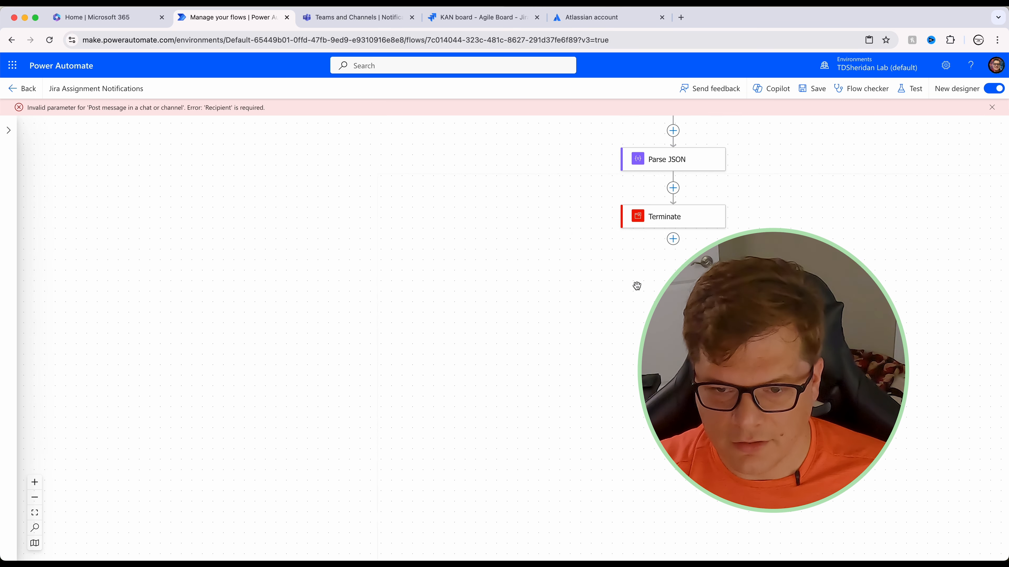
# Step: Add a 'Post card in a chat or channel' action after Terminate
pyautogui.click(672, 240)
pyautogui.click(699, 239)
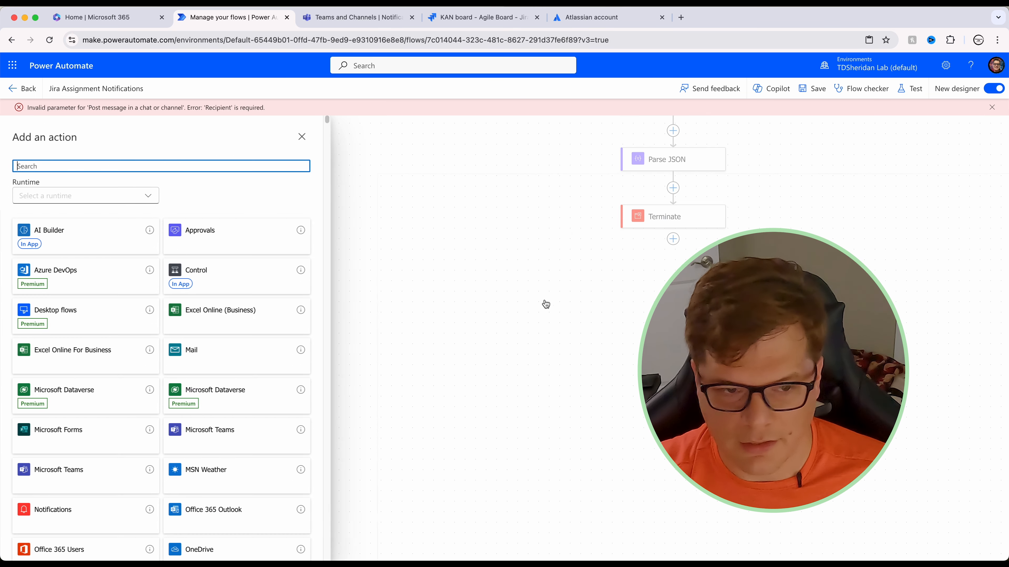
pyautogui.write('post ')
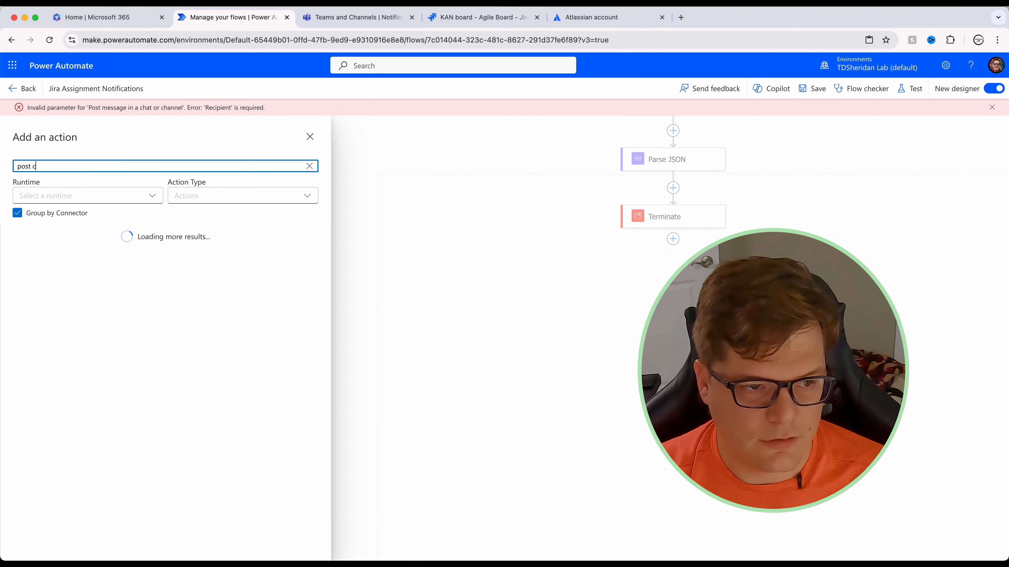
pyautogui.write('card')
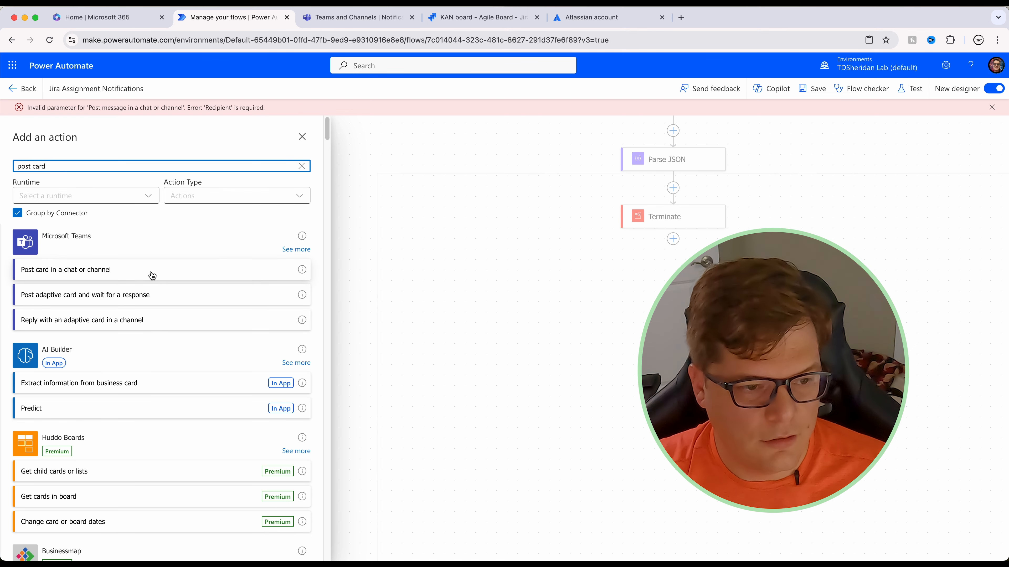
pyautogui.click(61, 273)
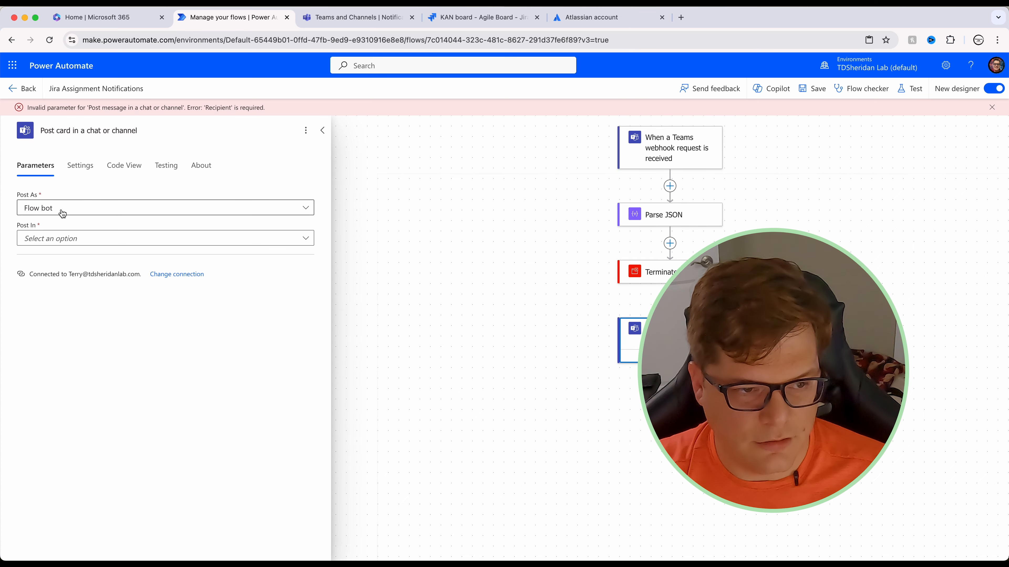
# Step: Post as Flow bot in a chat, with the pasted adaptive card JSON as the card
pyautogui.click(89, 237)
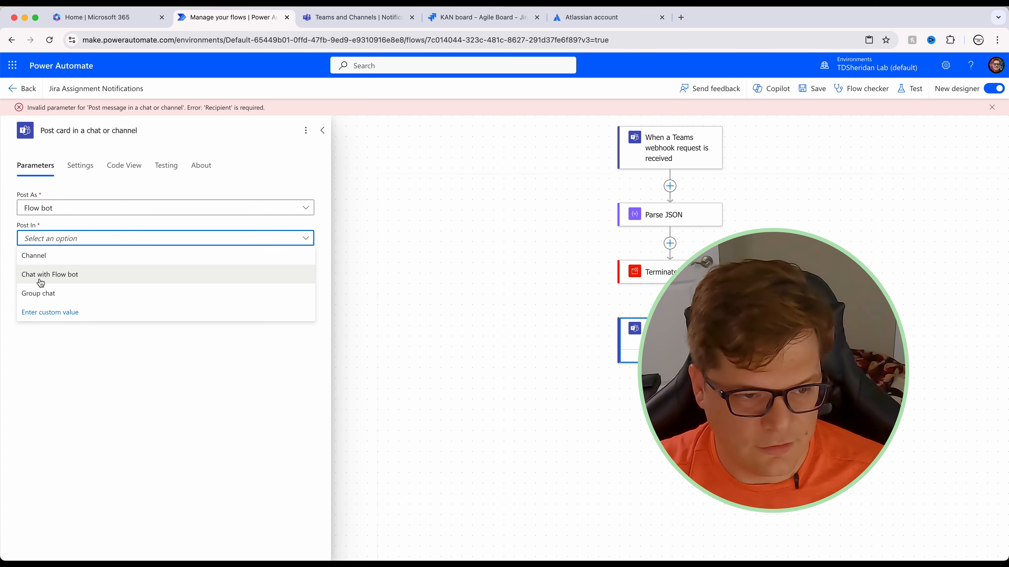
pyautogui.click(59, 275)
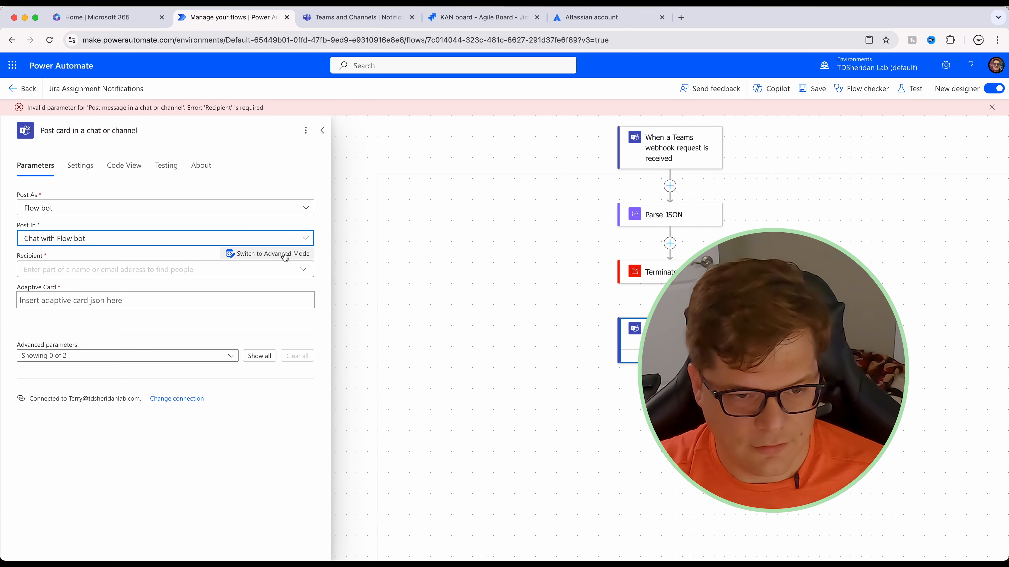
pyautogui.click(151, 303)
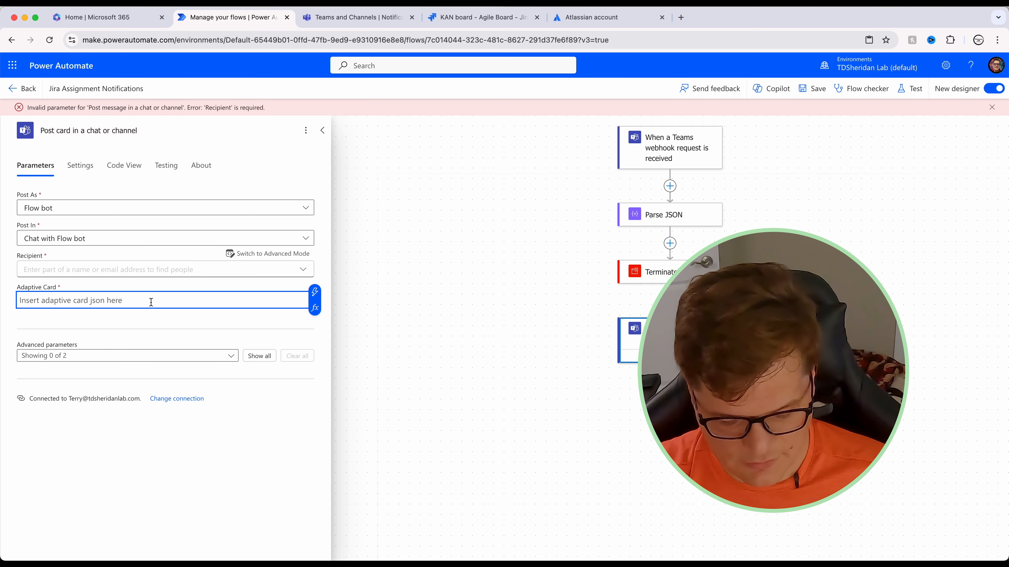
pyautogui.press('super+v')
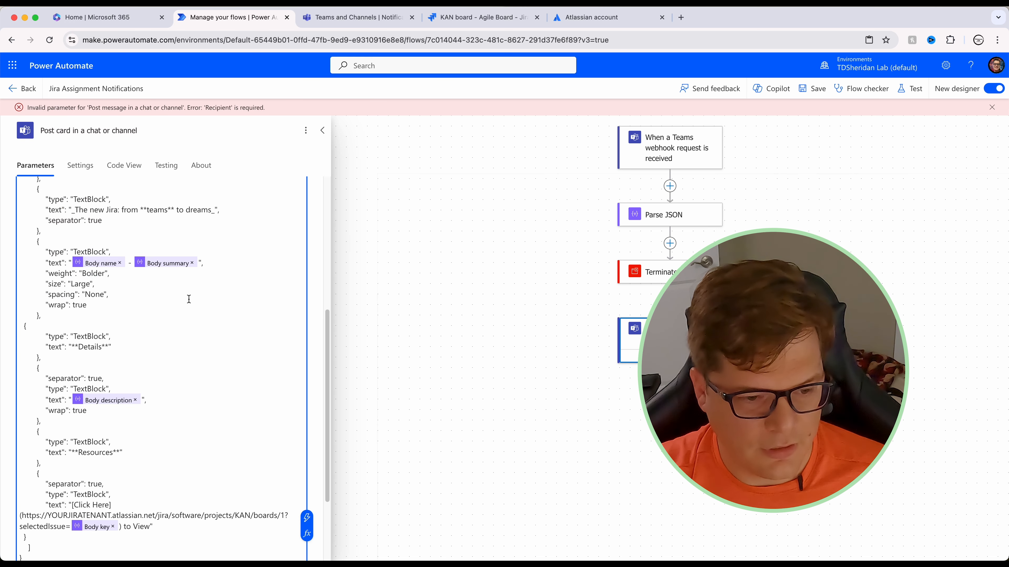
pyautogui.scroll(5, 189, 299)
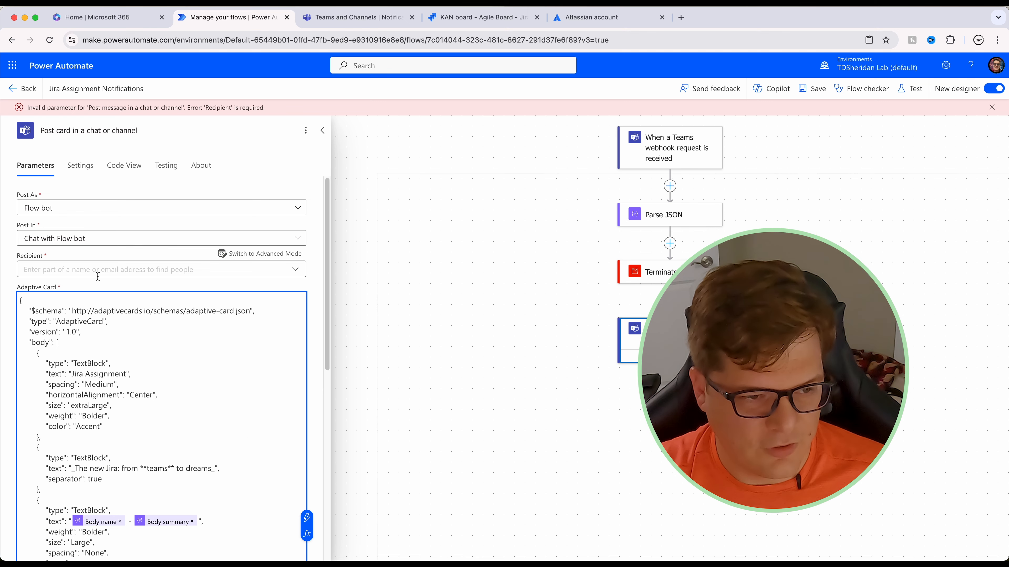
# Step: Switch the Recipient field to advanced mode and bring up dynamic content for it
pyautogui.click(265, 257)
pyautogui.click(142, 271)
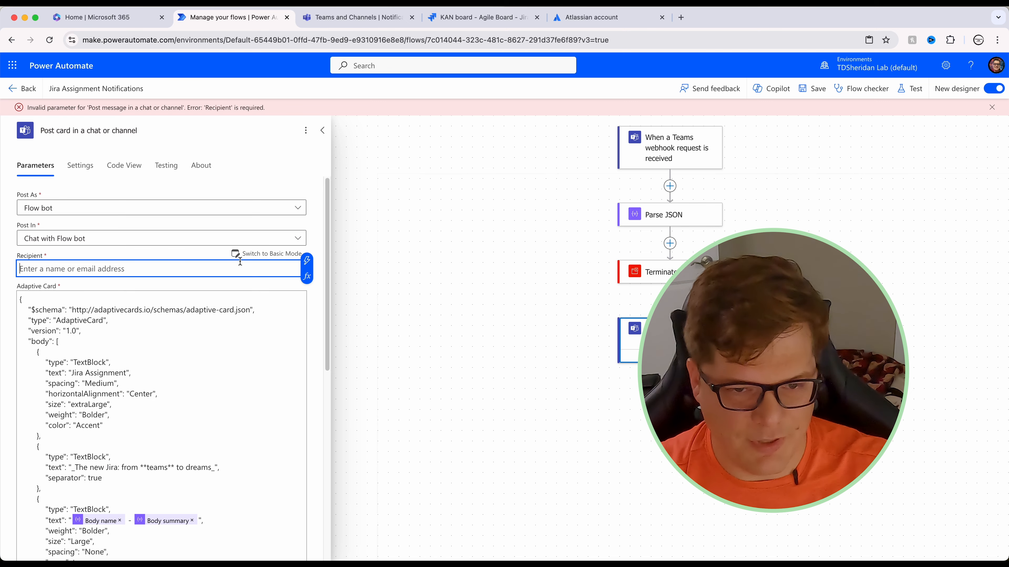
pyautogui.click(307, 262)
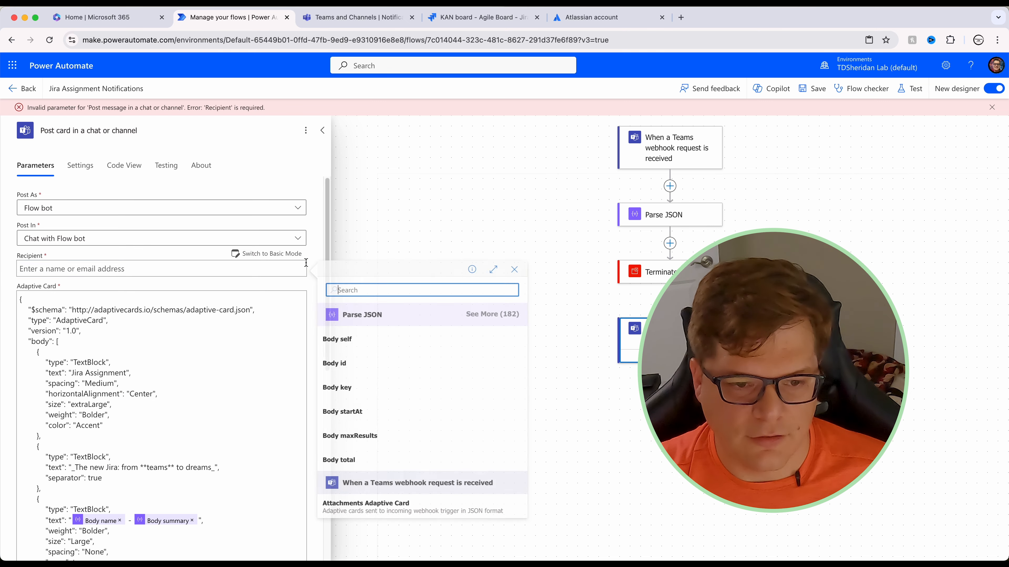